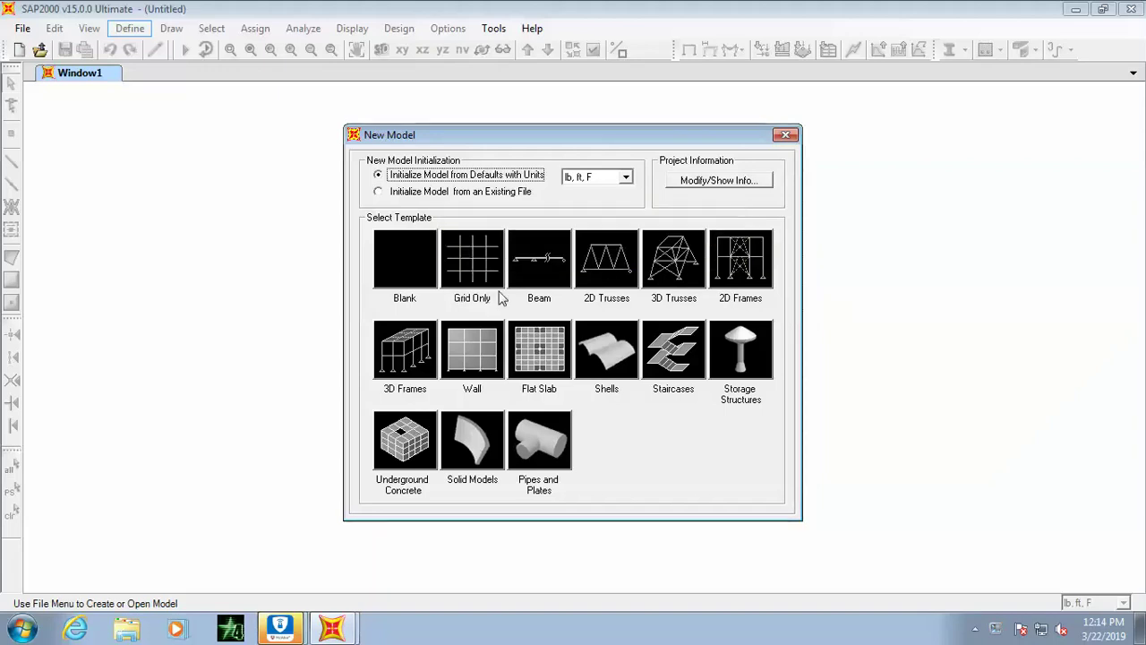
# - Create a new model from the Beam template with 3 spans and a span length of 12 ft
pyautogui.click(537, 260)
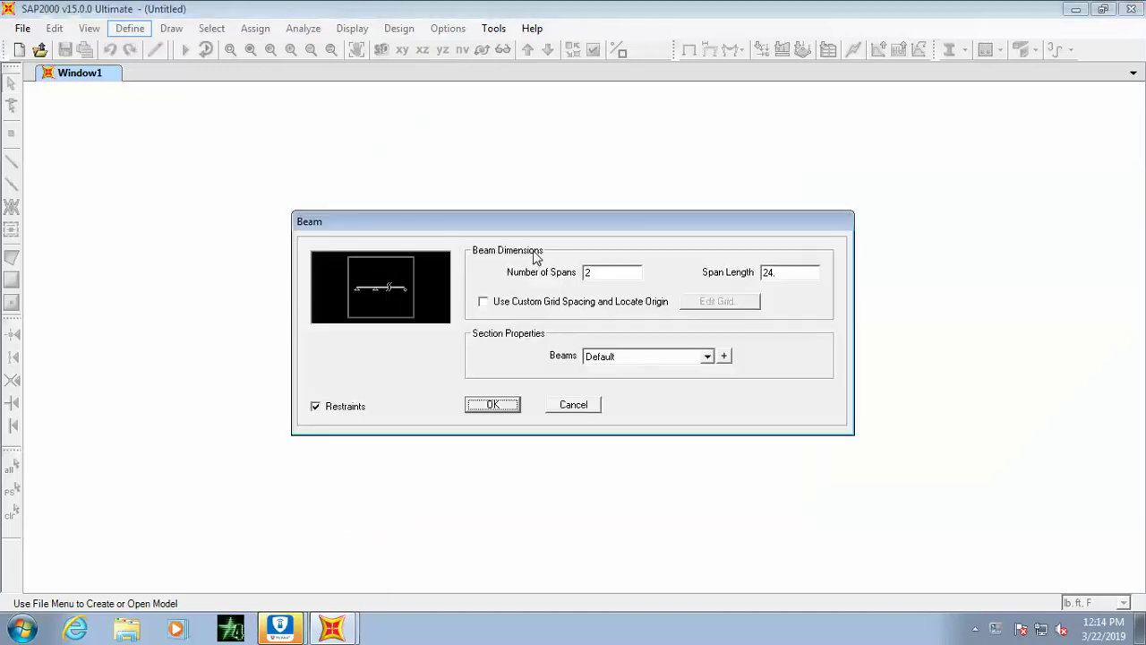
pyautogui.click(605, 280)
pyautogui.write('3')
pyautogui.click(780, 271)
pyautogui.write('12')
pyautogui.click(498, 407)
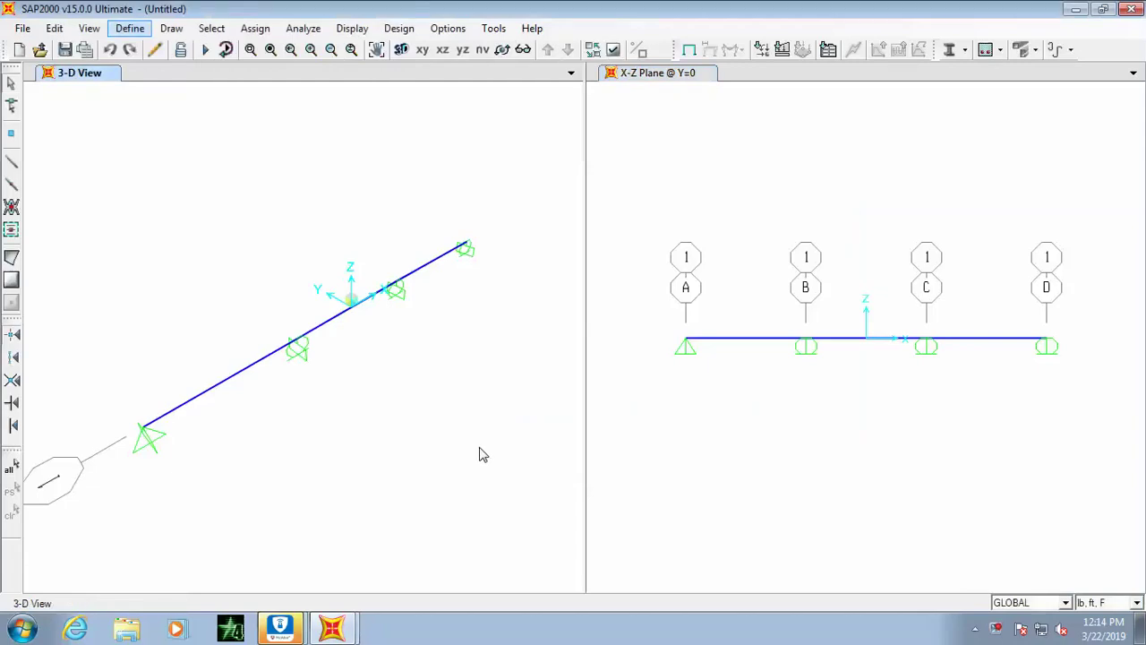
# - Display the GLOBAL grid system as spacing and set the X spacings to 22 for A, 18 for B and 8 for C
pyautogui.click(742, 166)
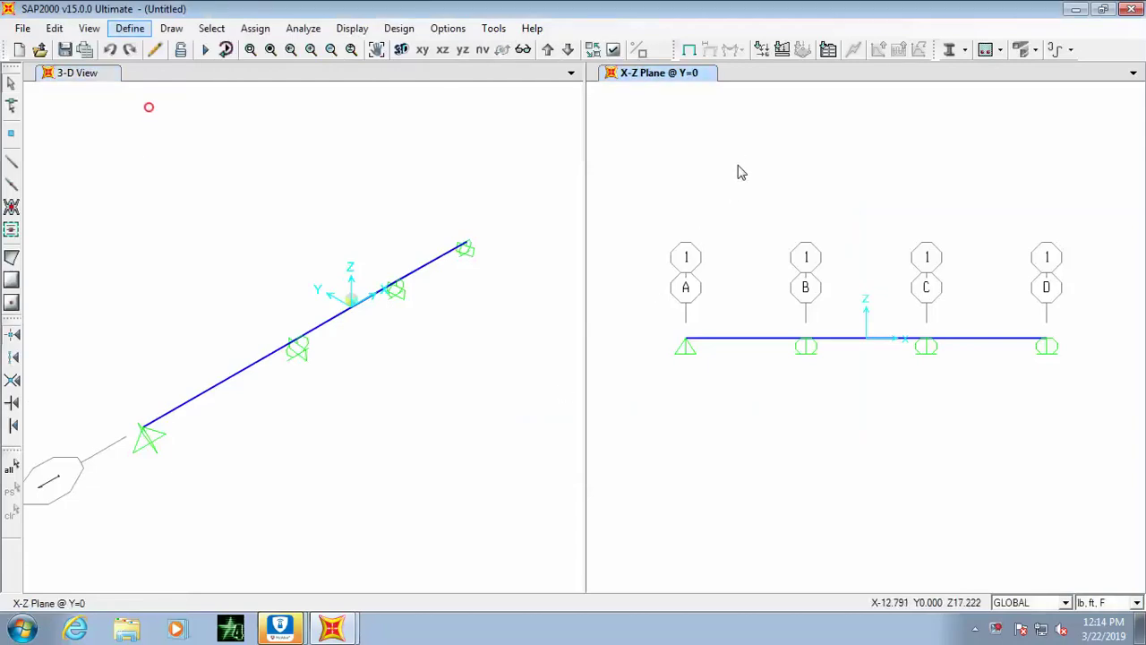
pyautogui.rightClick(739, 170)
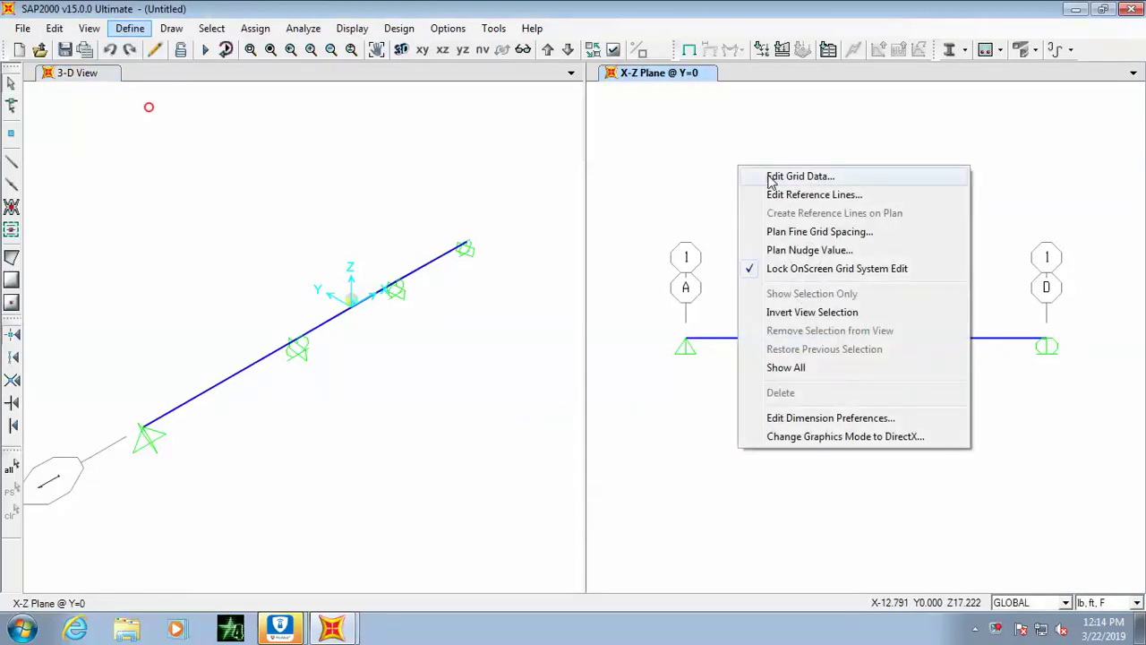
pyautogui.click(772, 179)
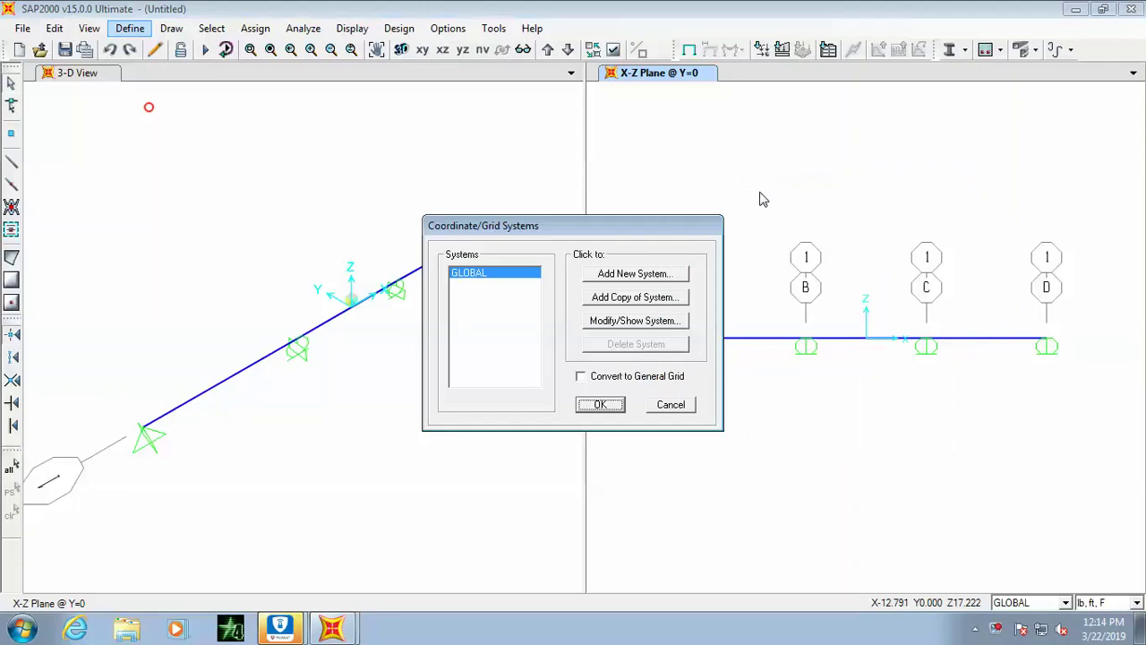
pyautogui.click(641, 322)
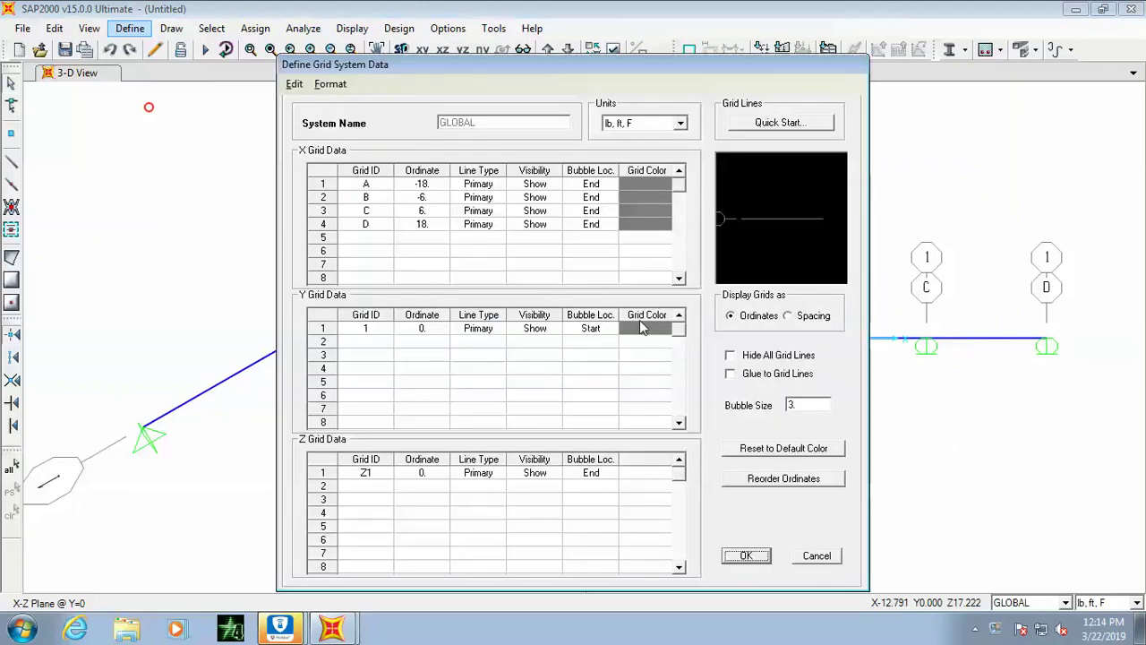
pyautogui.click(790, 316)
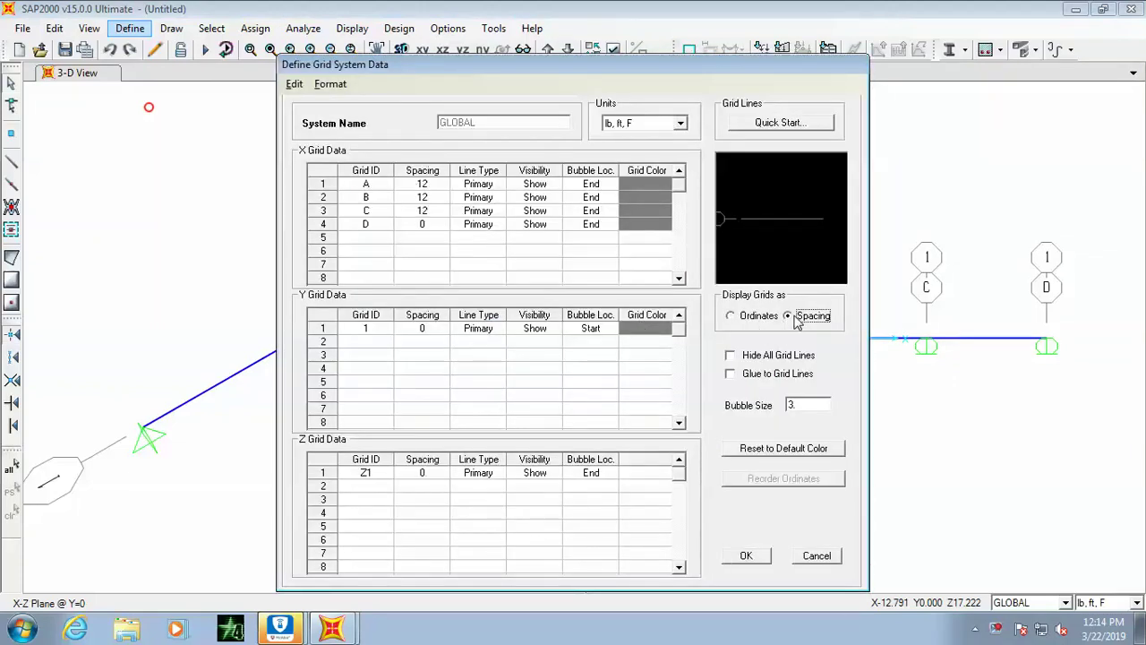
pyautogui.click(429, 185)
pyautogui.write('22')
pyautogui.click(430, 199)
pyautogui.write('18')
pyautogui.click(437, 213)
pyautogui.write('8')
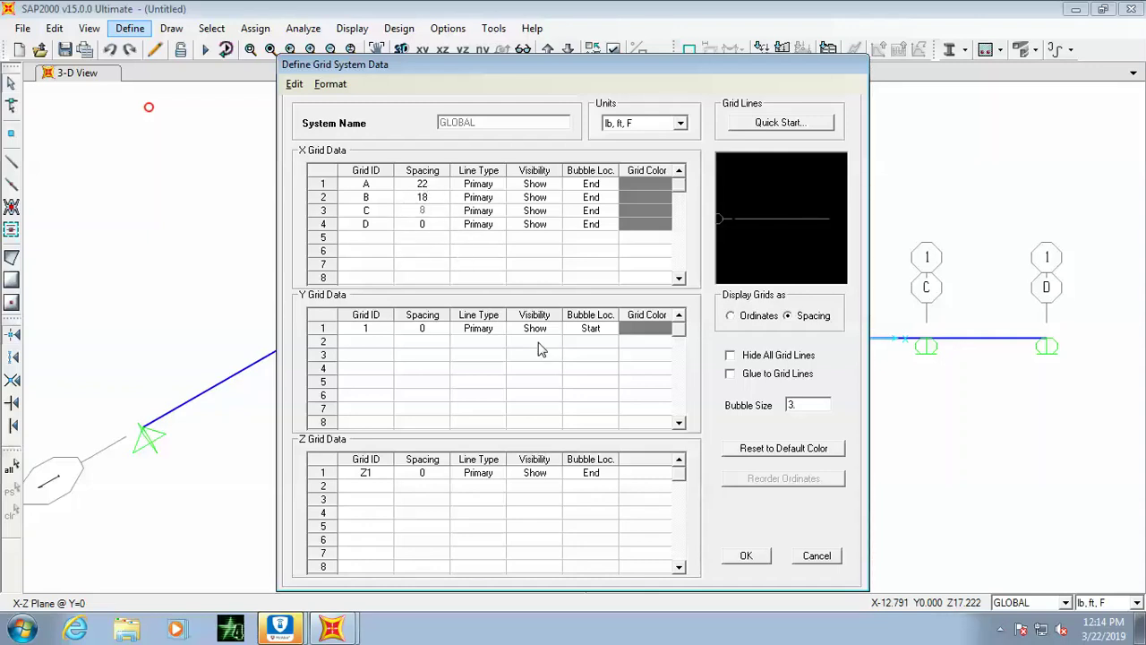
# - Glue the beam to the grid lines and apply the grid system changes to the model
pyautogui.click(732, 378)
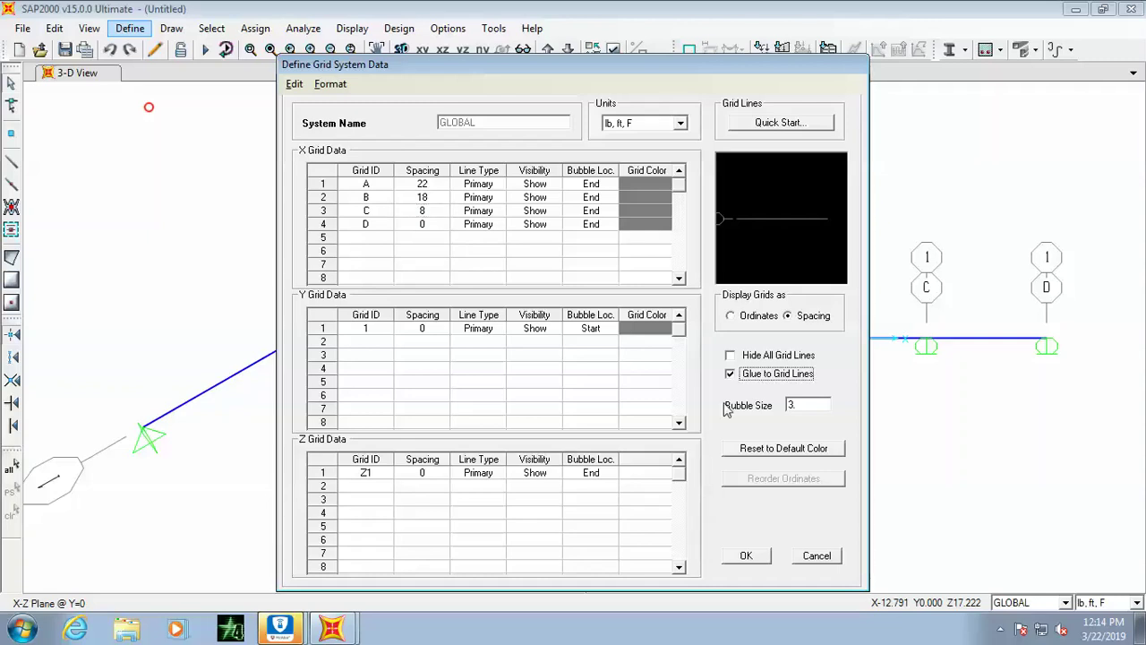
pyautogui.click(744, 555)
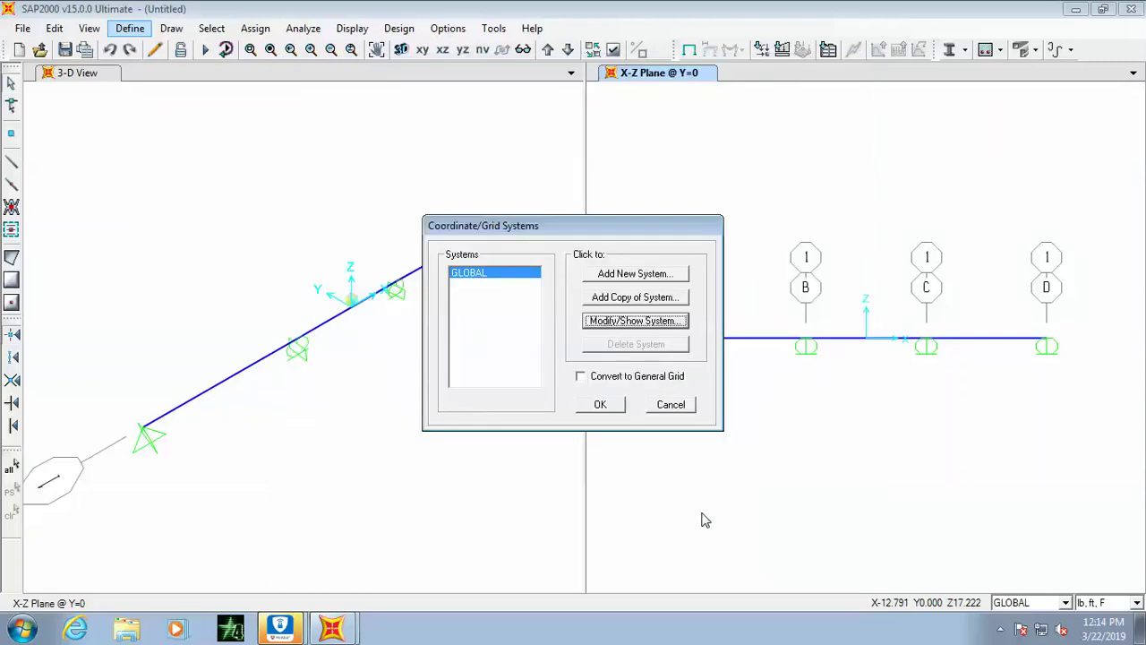
pyautogui.click(611, 407)
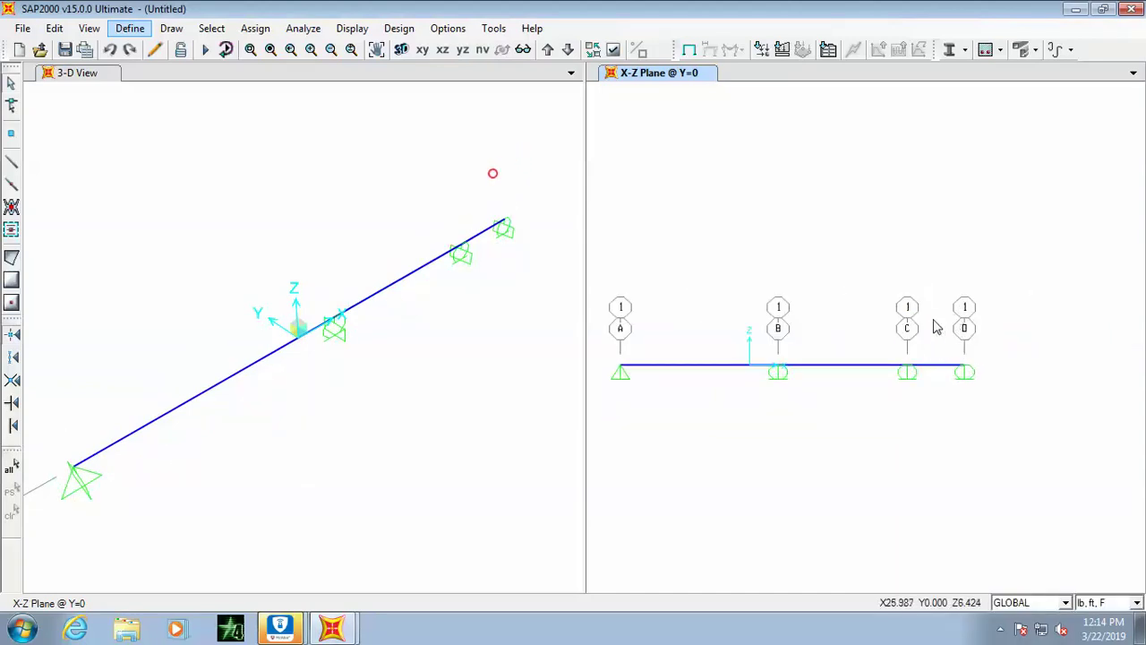
# - Remove all joint restraints from the beam's end joint at grid D in the X-Z view, leaving it free
pyautogui.scroll(-1, 934, 328)
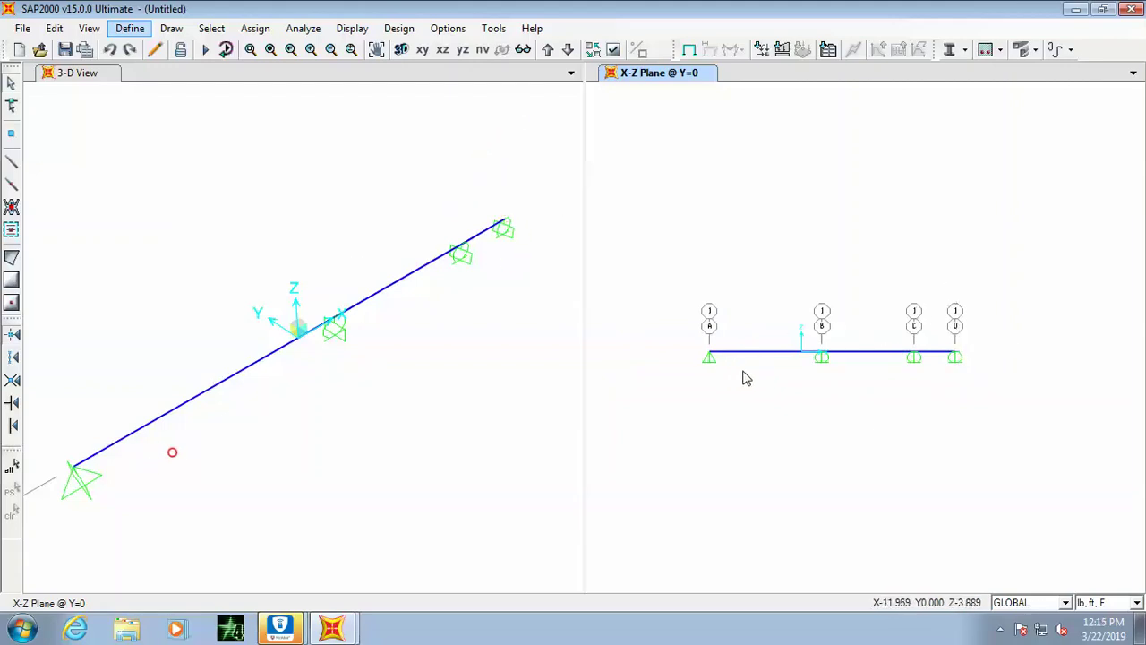
pyautogui.click(955, 353)
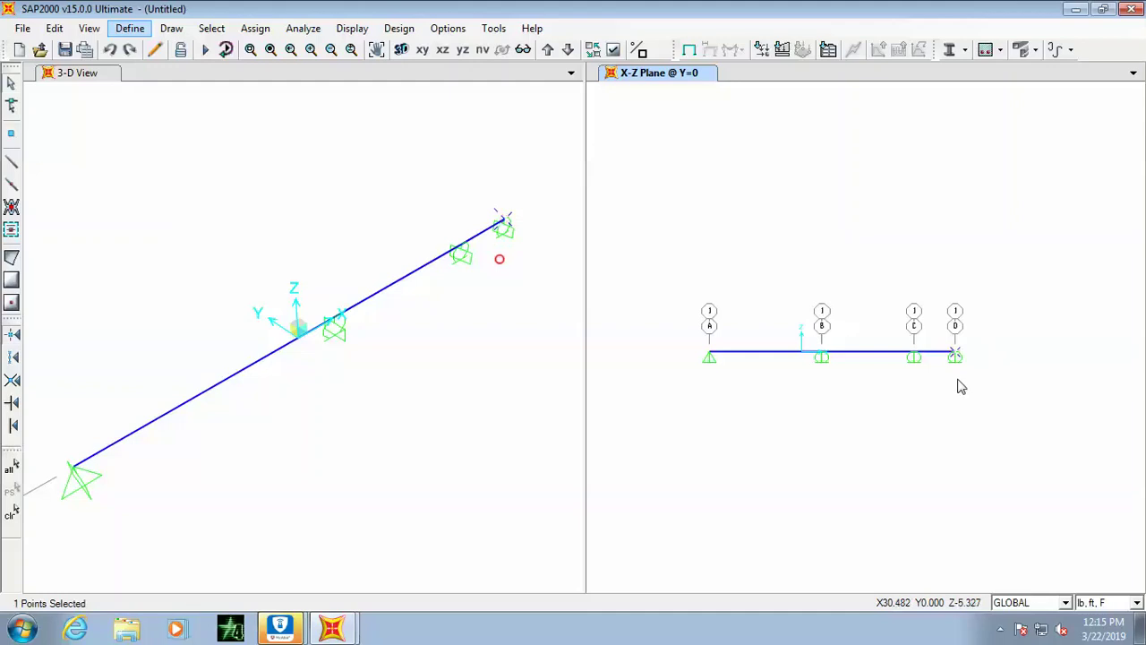
pyautogui.click(255, 28)
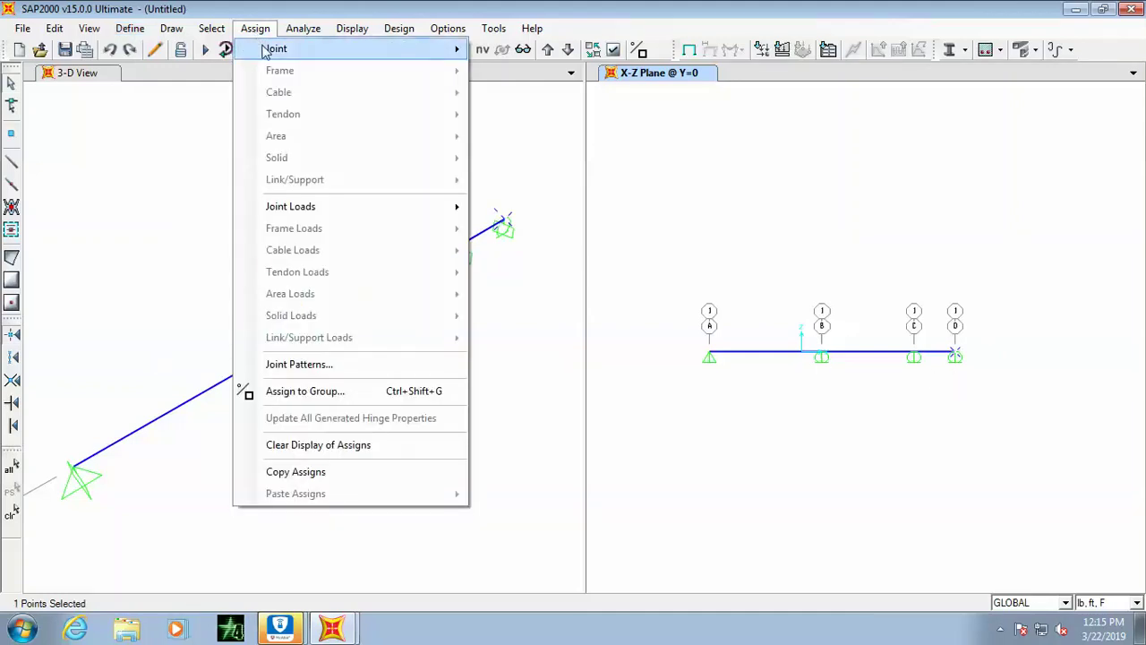
pyautogui.moveTo(266, 52)
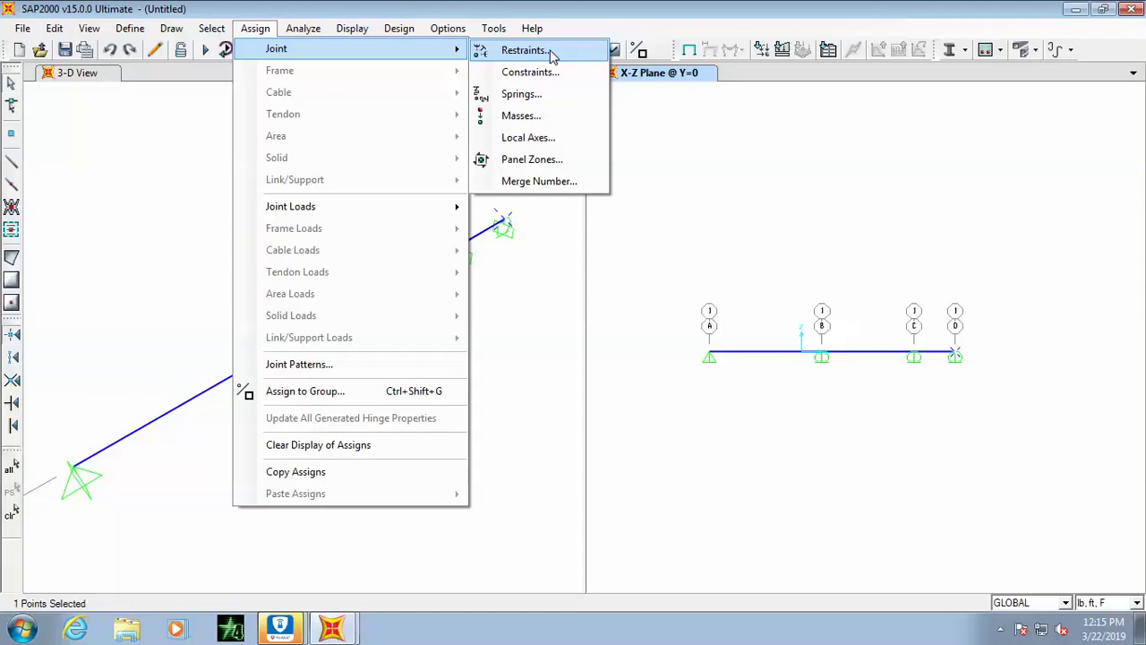
pyautogui.click(785, 432)
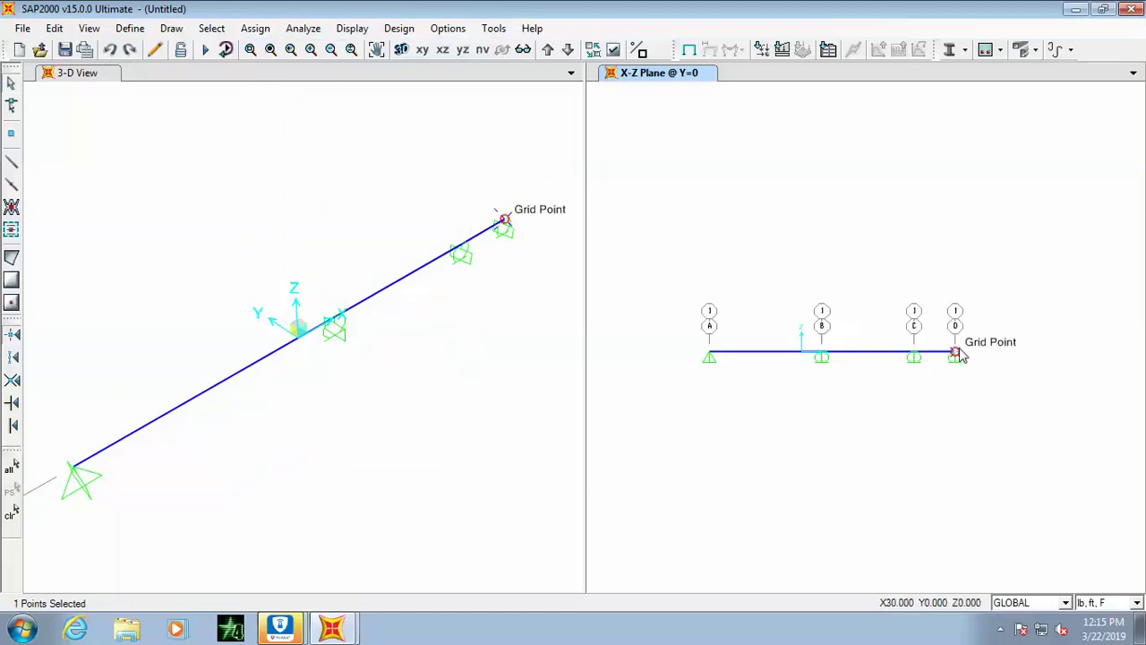
pyautogui.click(255, 29)
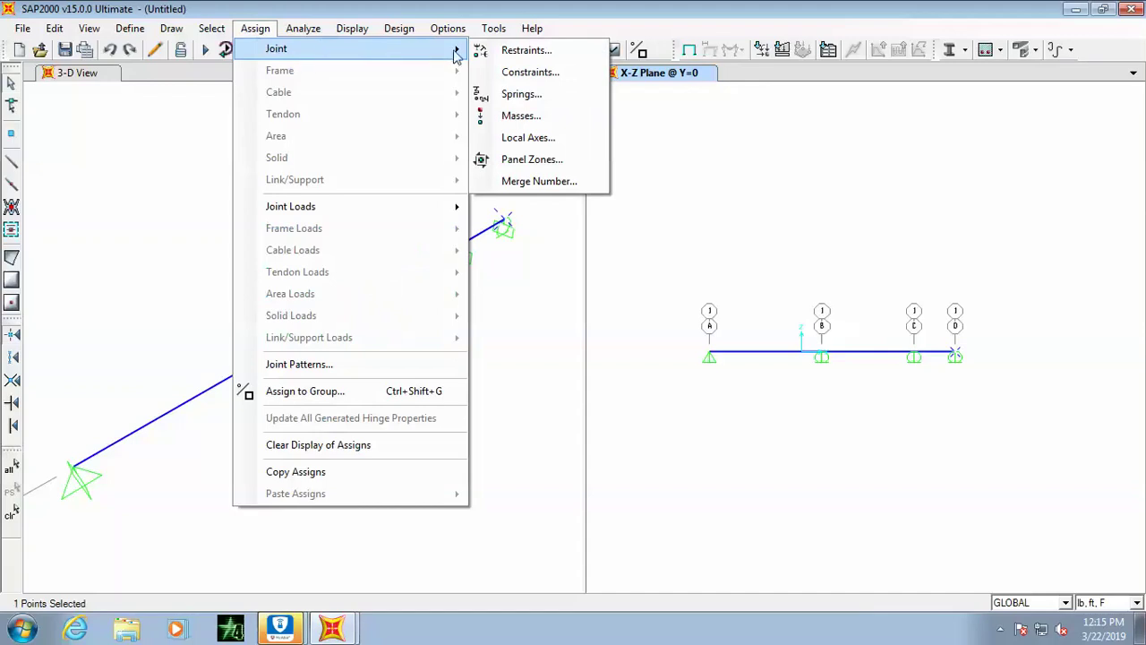
pyautogui.click(570, 51)
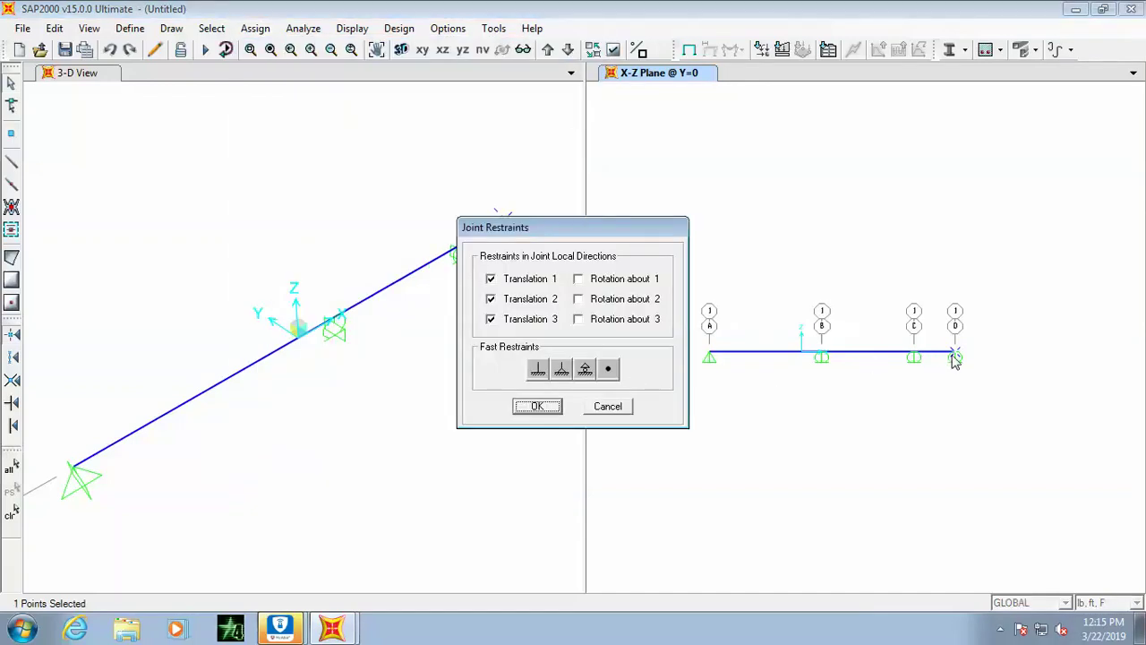
pyautogui.click(609, 371)
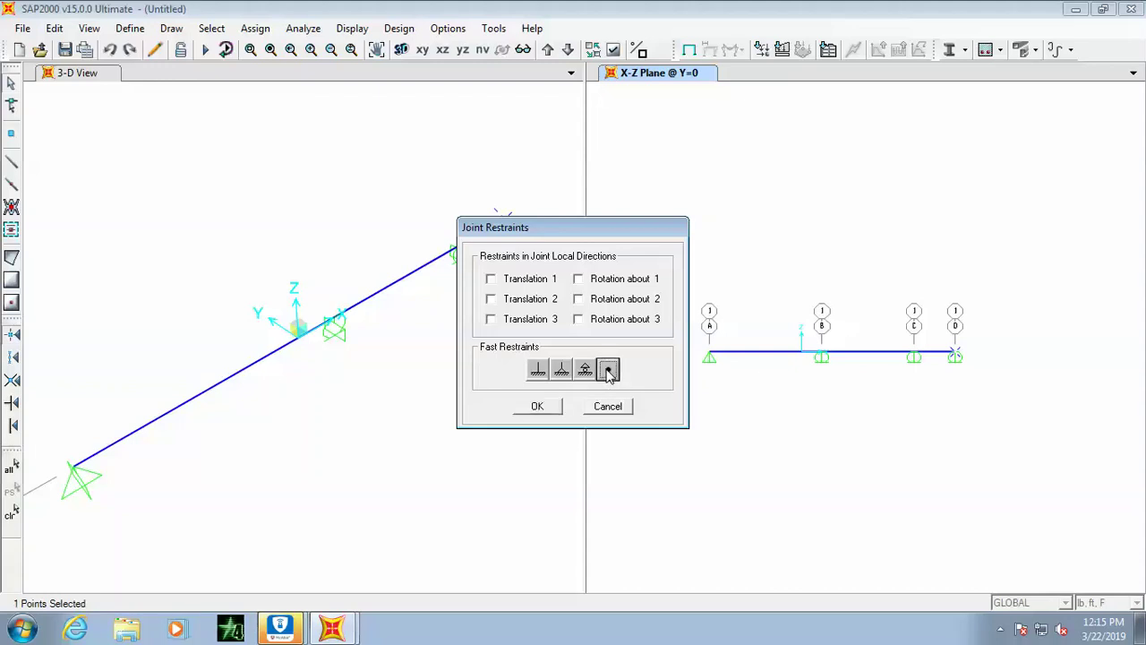
pyautogui.click(535, 407)
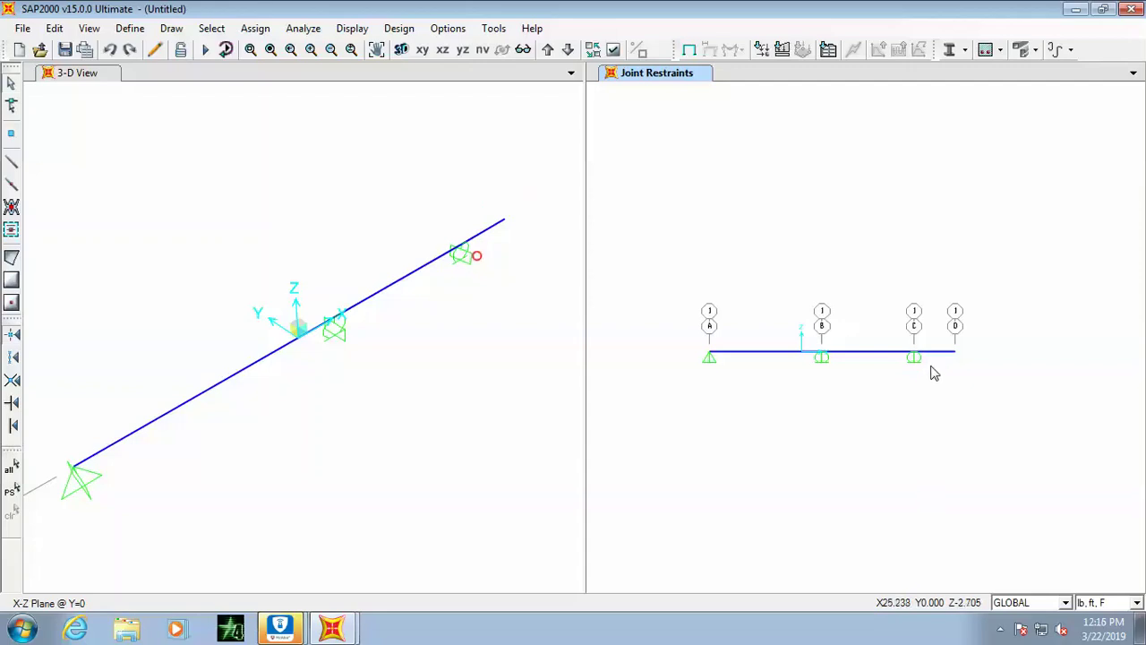
# - Assign a fixed support, restraining all translations and rotations, to the end joint at grid D
pyautogui.click(957, 354)
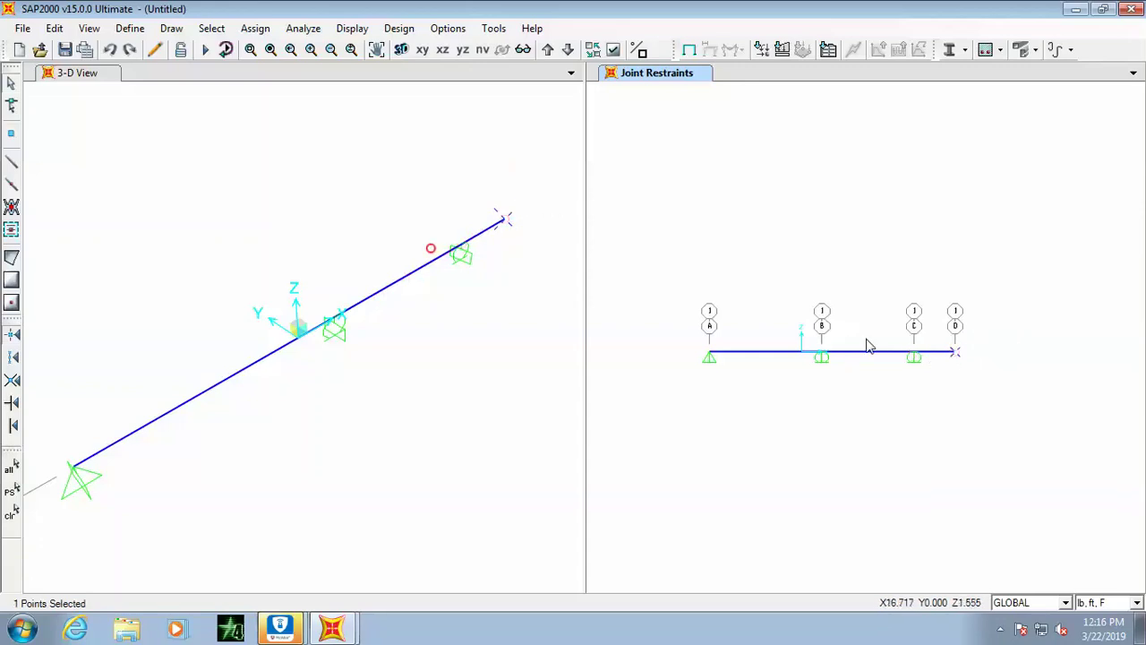
pyautogui.click(254, 30)
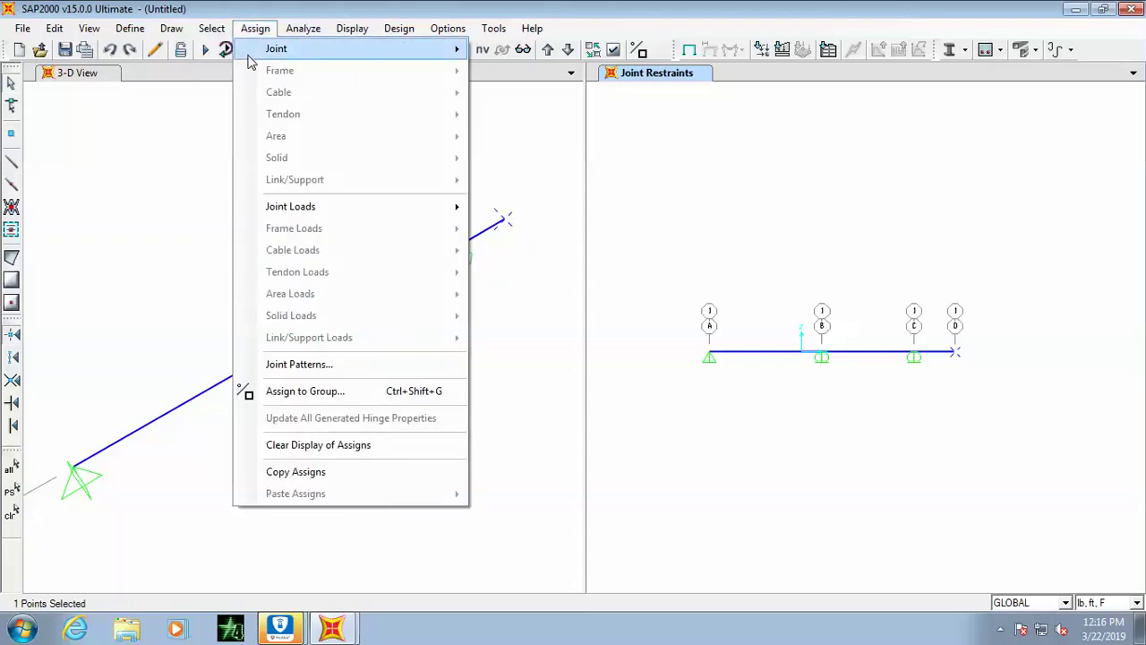
pyautogui.moveTo(323, 54)
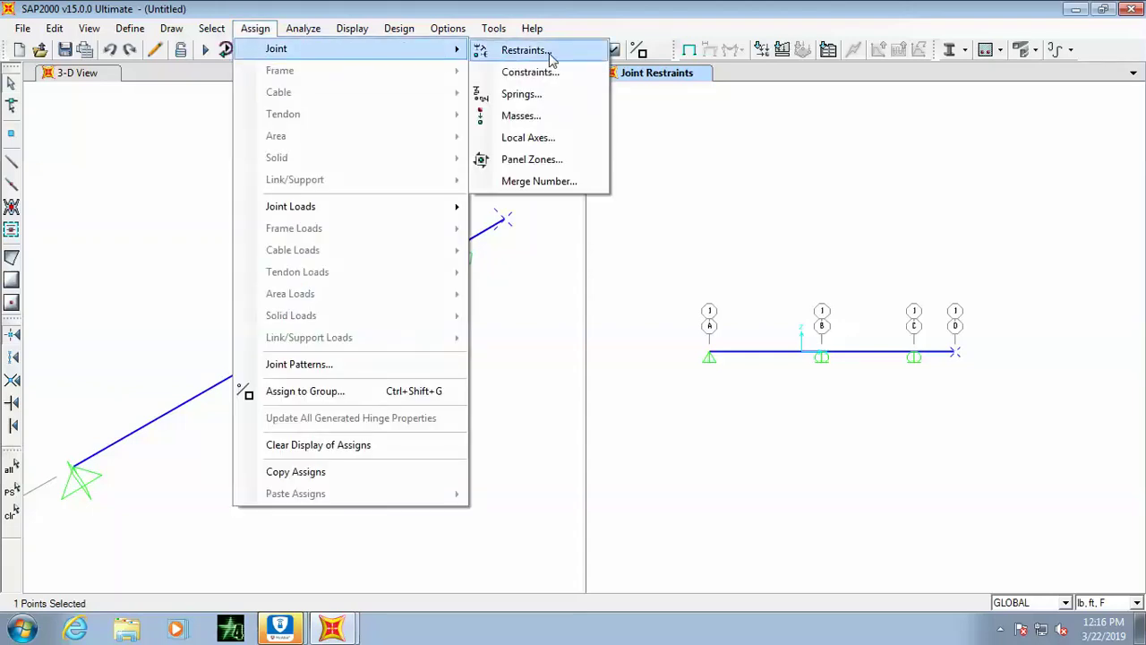
pyautogui.click(525, 51)
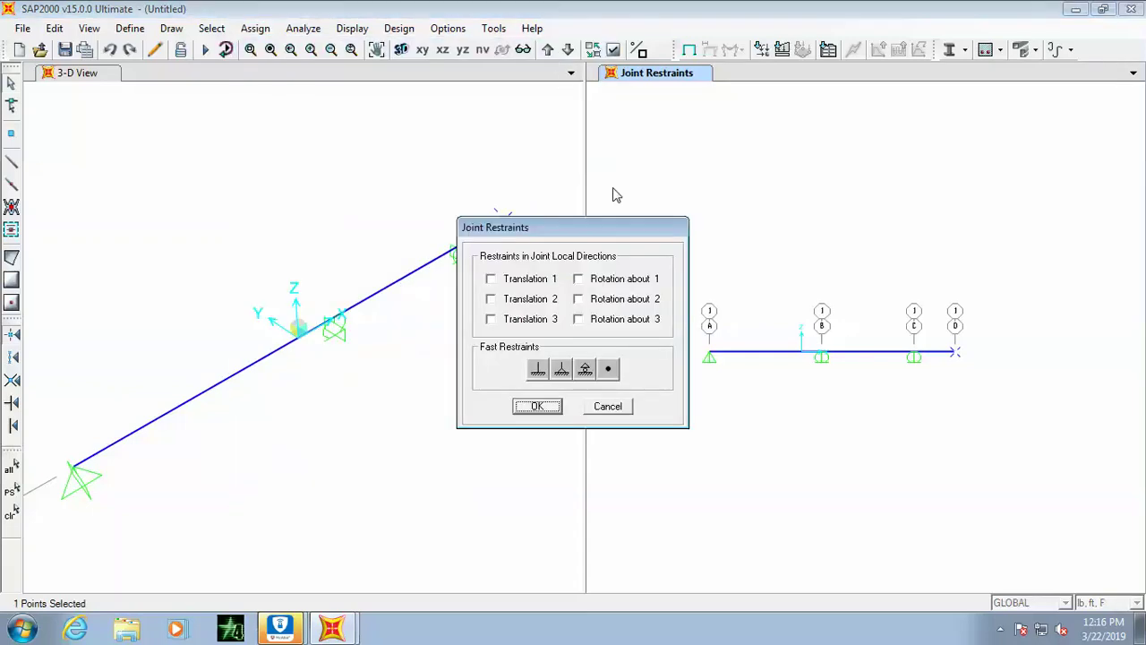
pyautogui.click(538, 369)
pyautogui.click(543, 409)
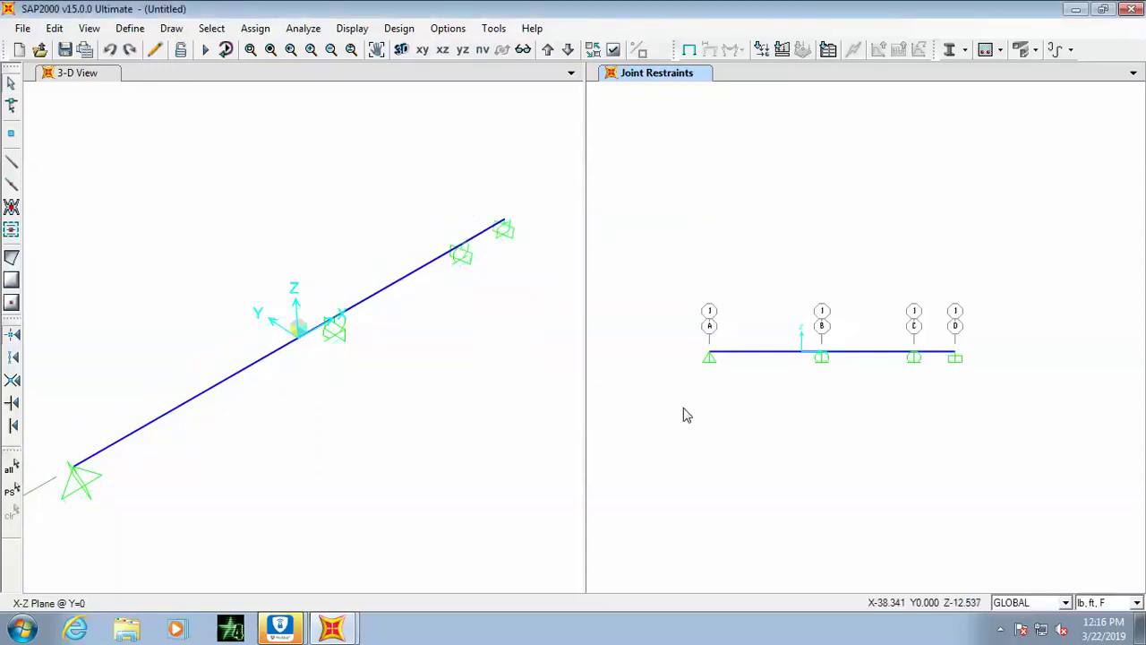
# - Replace the fixed support at grid D with a free joint by clearing all its restraints
pyautogui.click(955, 354)
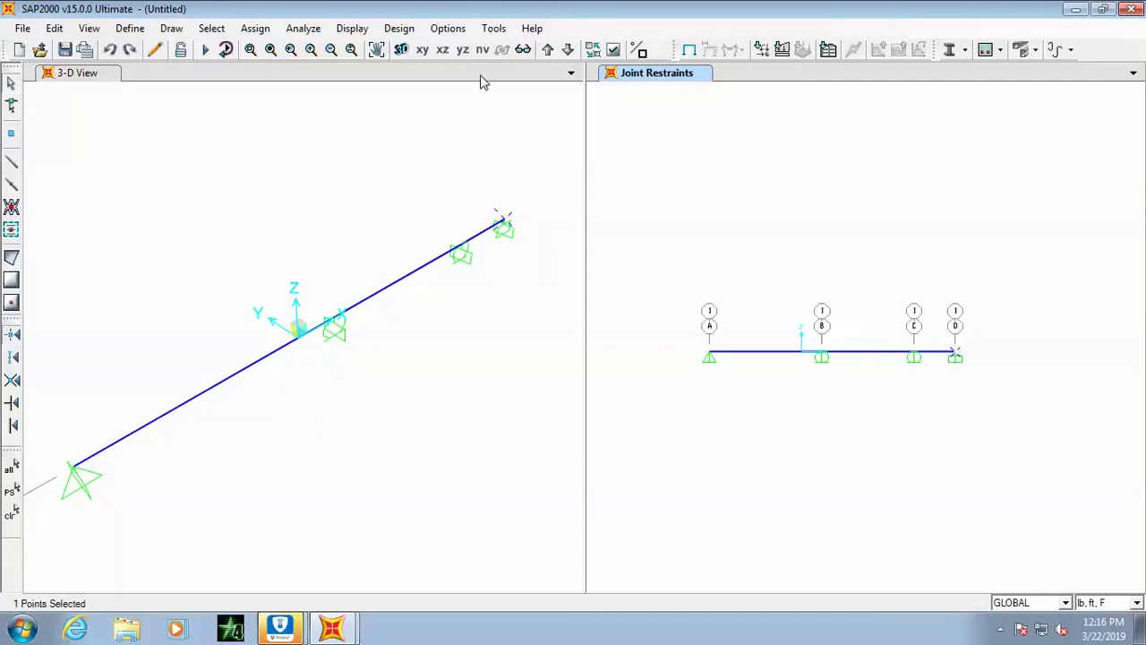
pyautogui.click(253, 28)
pyautogui.moveTo(299, 53)
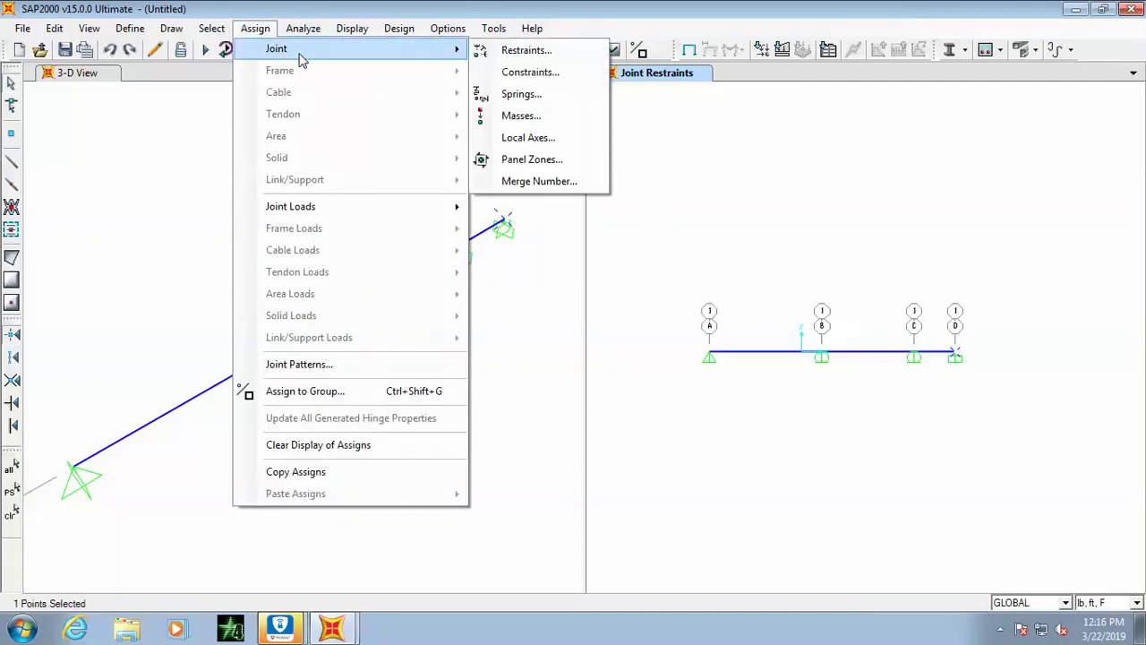
pyautogui.click(505, 54)
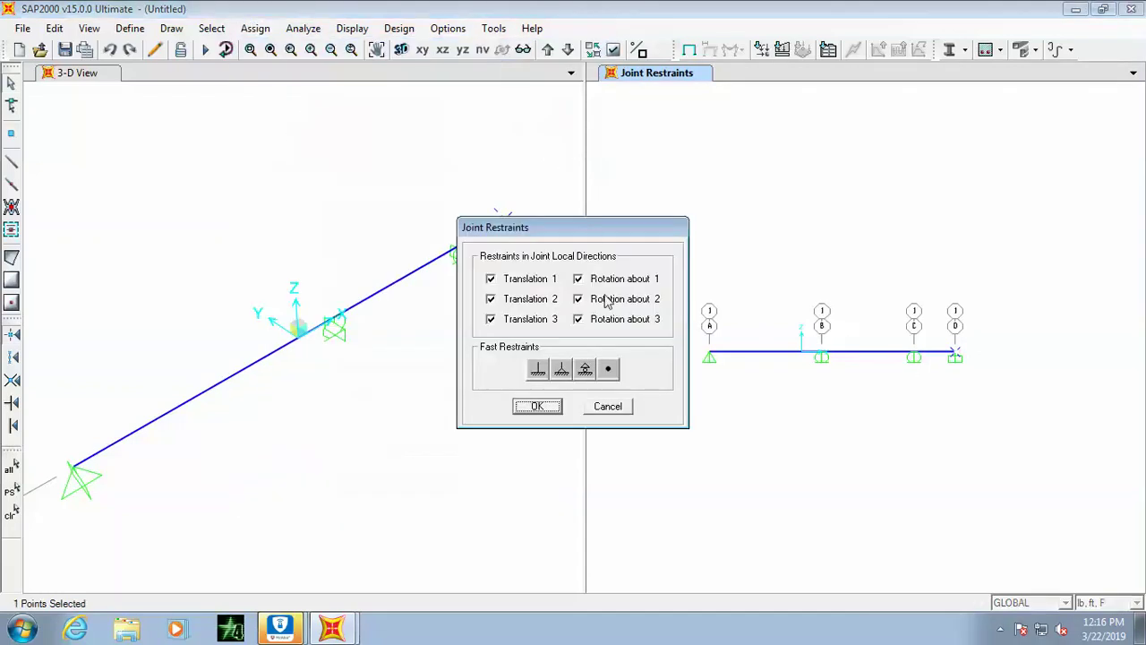
pyautogui.click(609, 371)
pyautogui.click(538, 407)
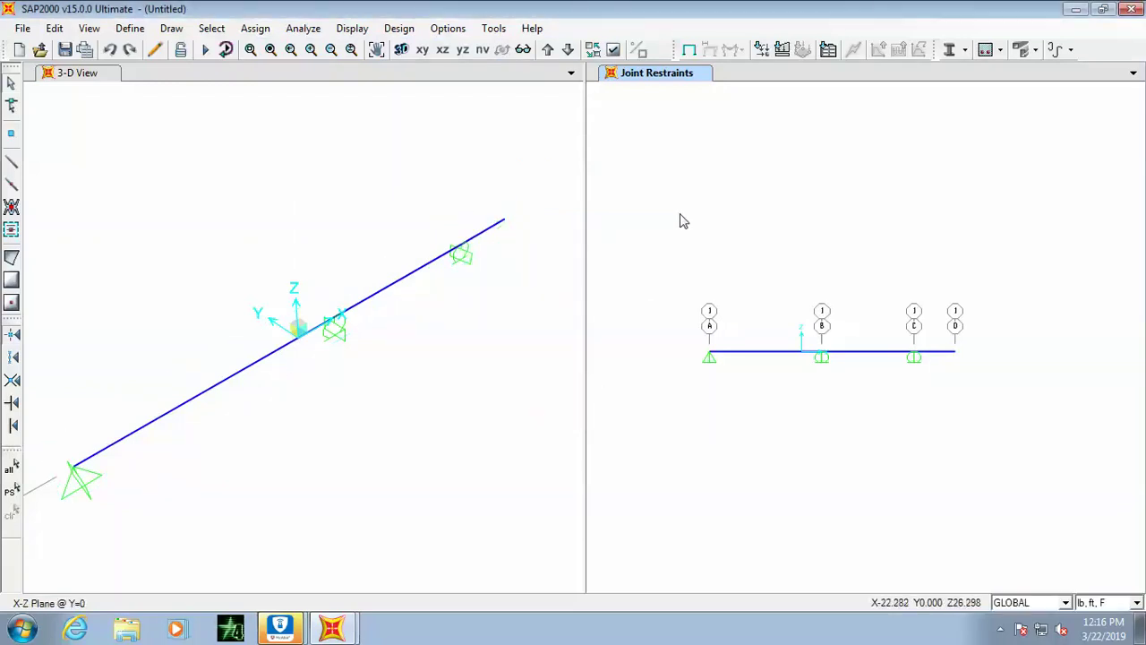
# - Add a quick material definition of type Concrete with the specification f'c 3000 psi
pyautogui.click(132, 29)
pyautogui.click(150, 51)
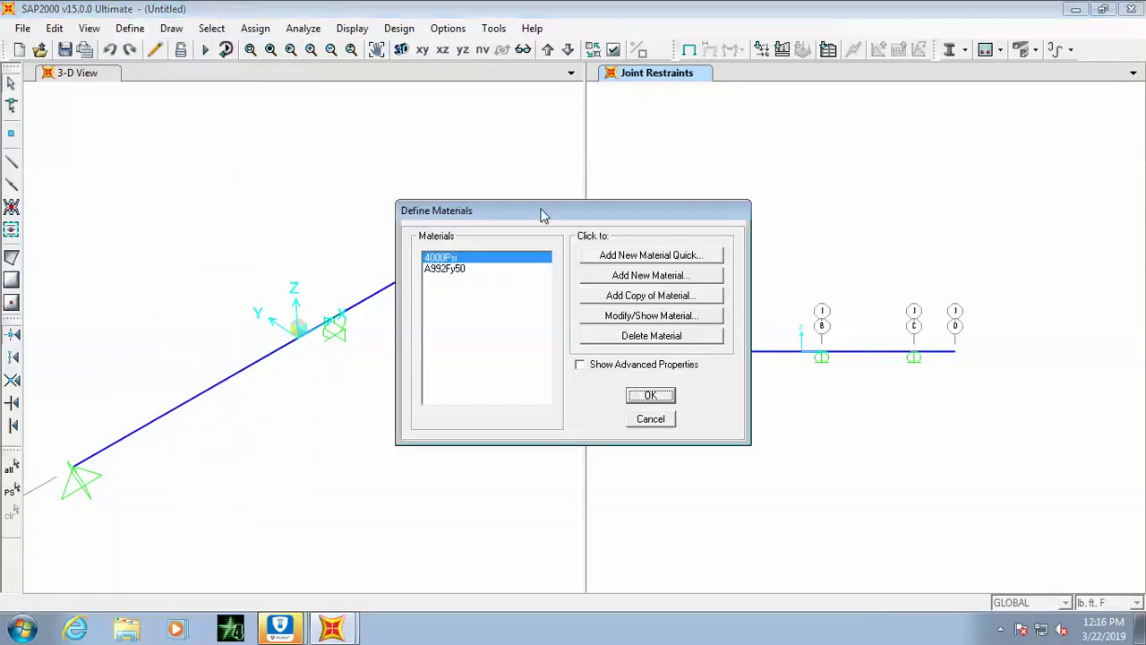
pyautogui.click(633, 256)
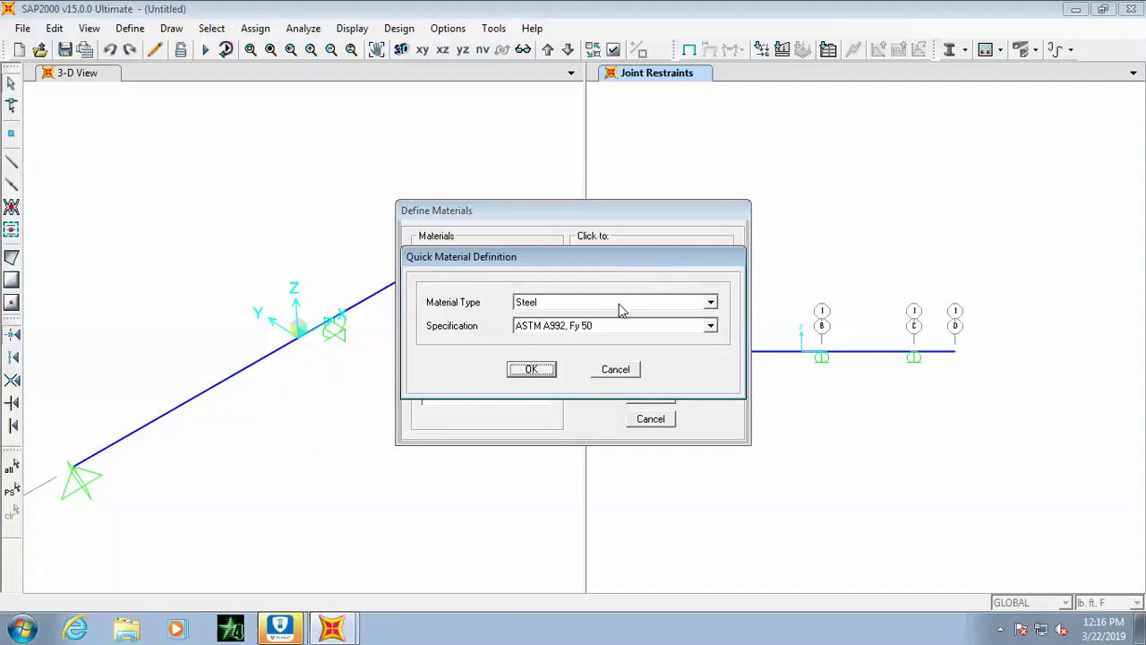
pyautogui.click(622, 304)
pyautogui.click(547, 328)
pyautogui.click(594, 328)
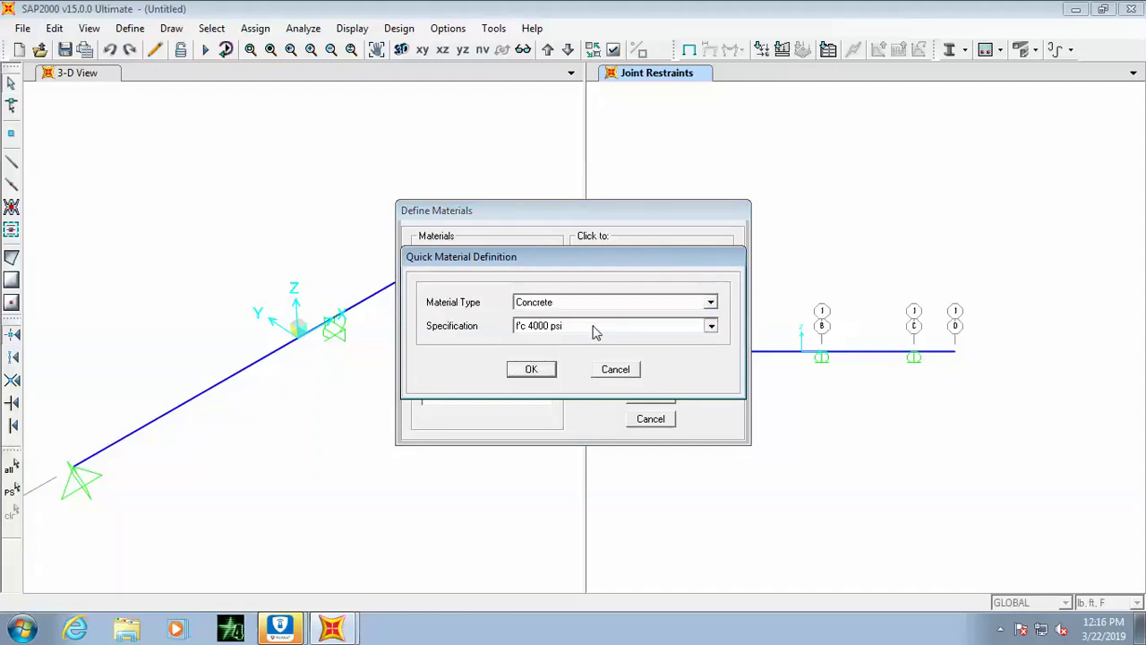
pyautogui.click(548, 341)
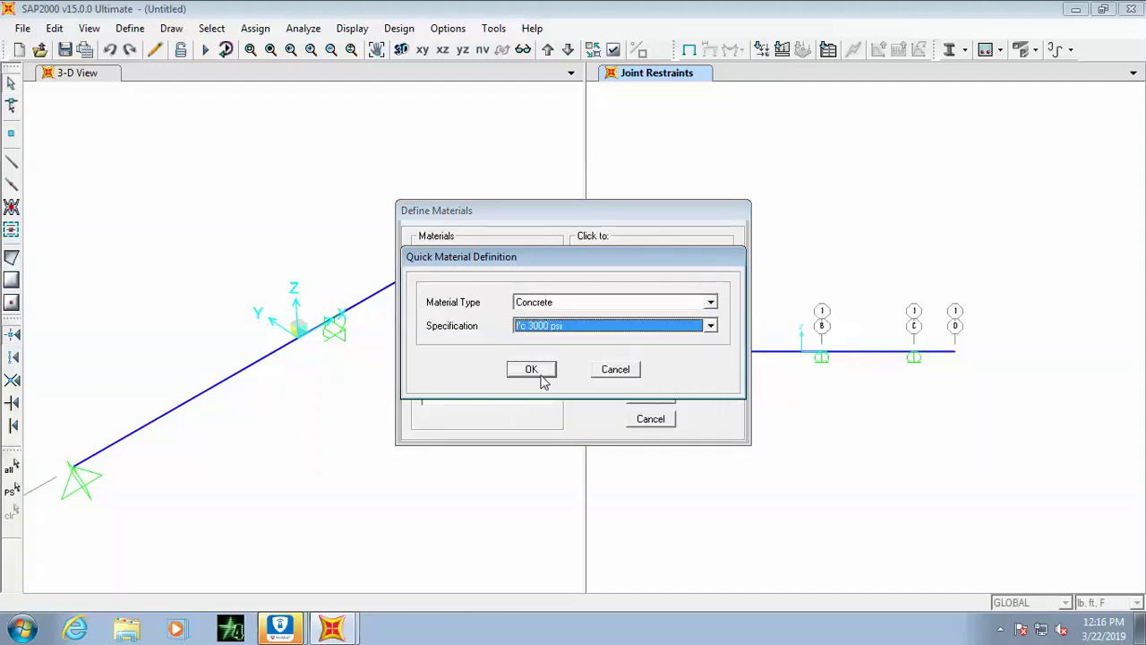
pyautogui.click(540, 372)
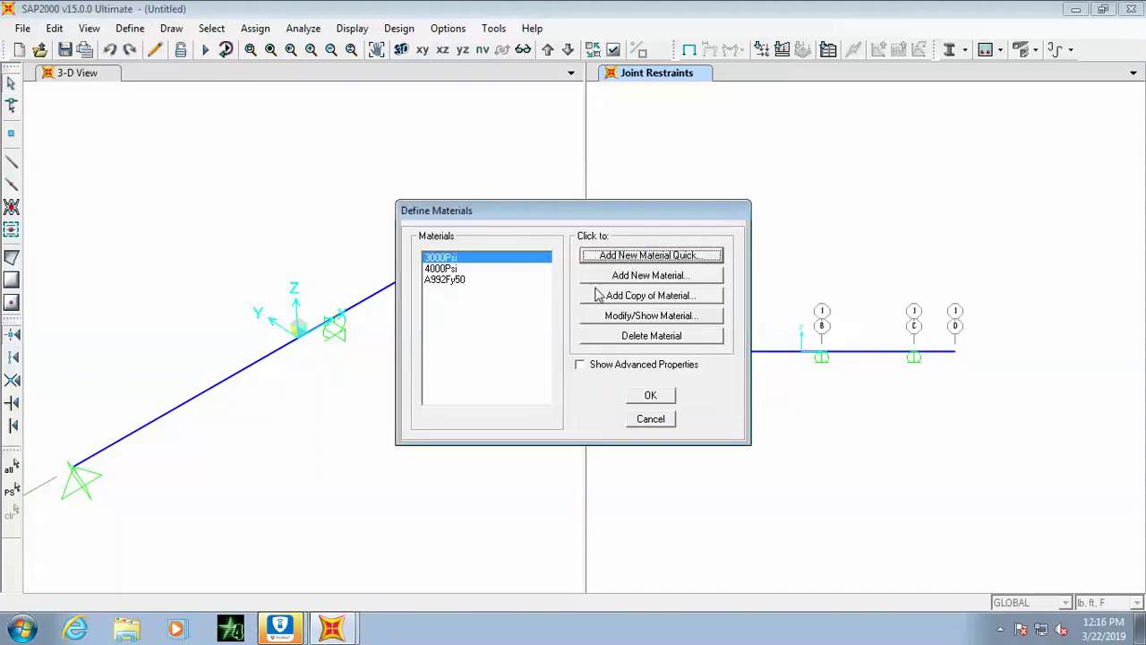
# - Add a quick material definition of type Rebar with the specification ASTM A615 Grade 60 and accept the material list
pyautogui.click(630, 256)
pyautogui.click(618, 302)
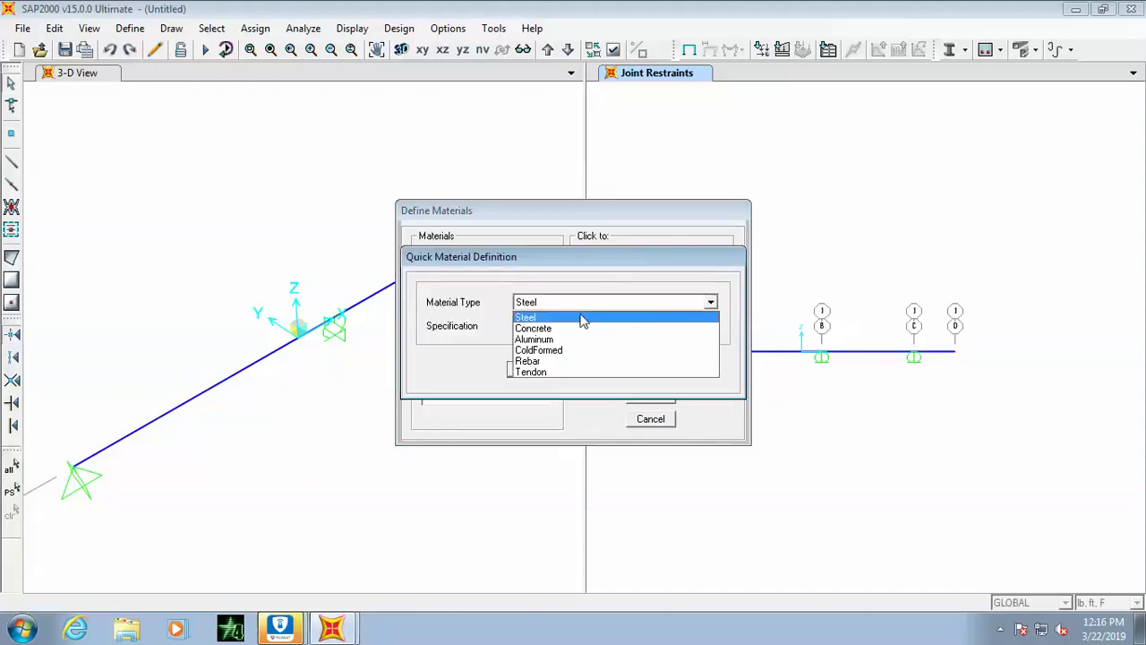
pyautogui.click(548, 361)
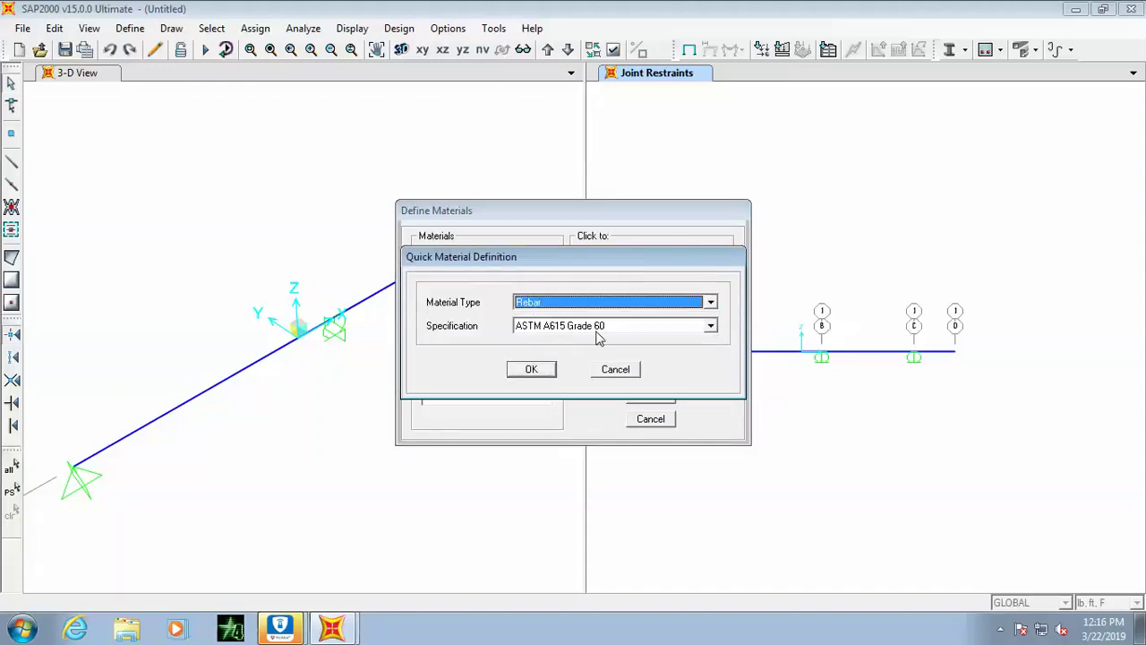
pyautogui.click(536, 371)
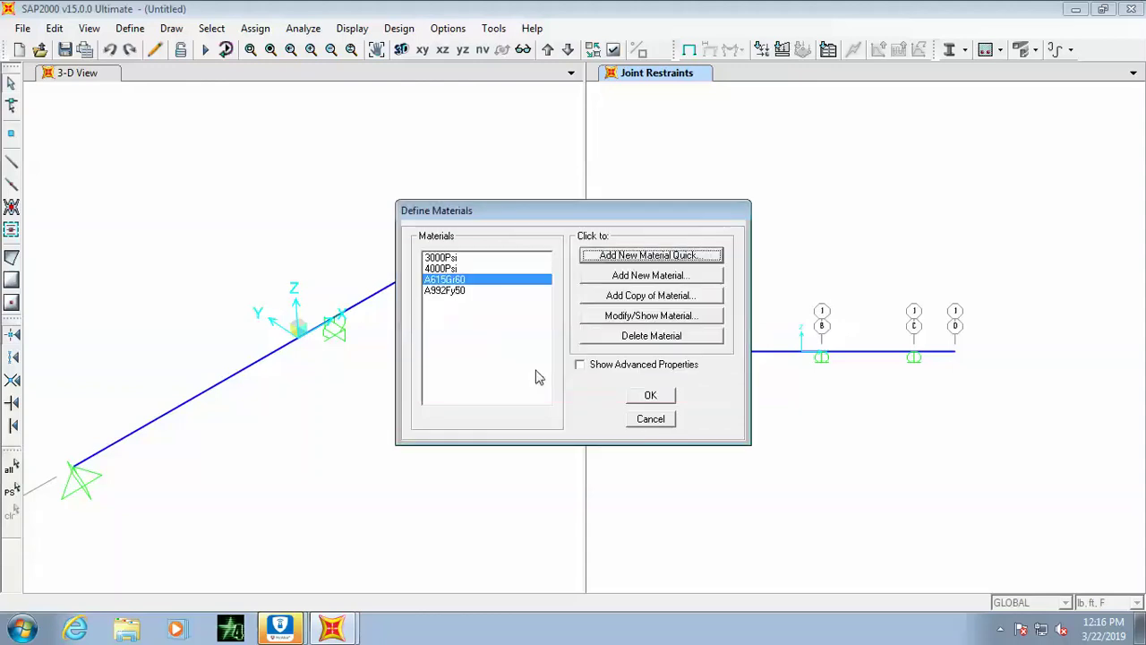
pyautogui.click(638, 397)
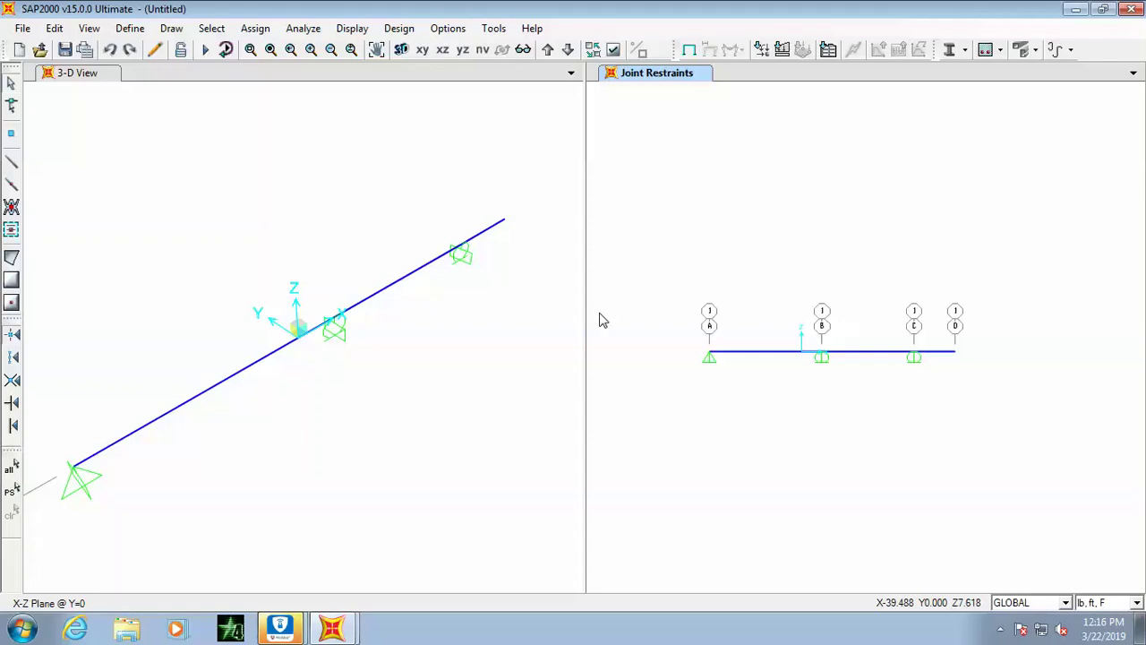
# - Start a new rectangular concrete frame section and name it B=12X16
pyautogui.click(126, 30)
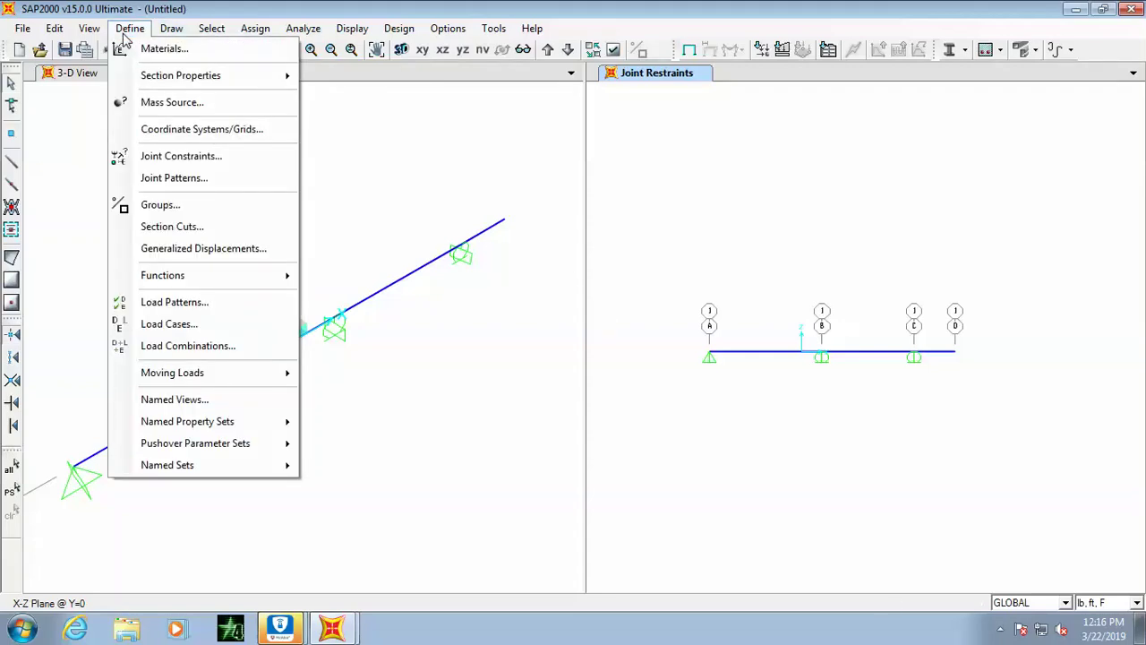
pyautogui.moveTo(196, 75)
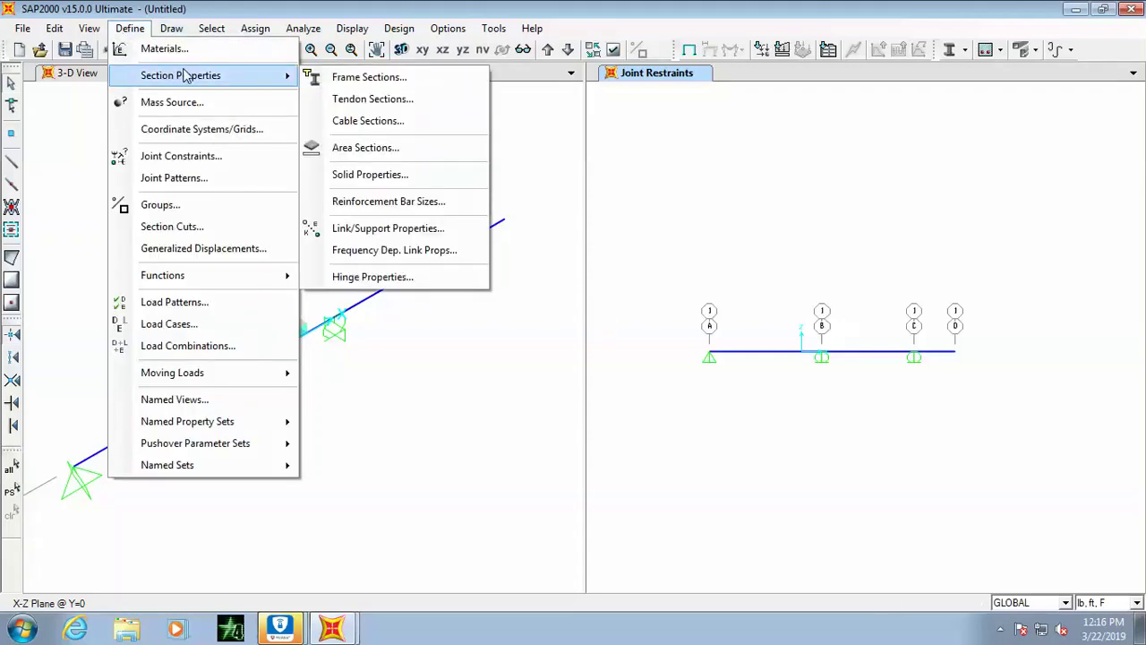
pyautogui.click(372, 79)
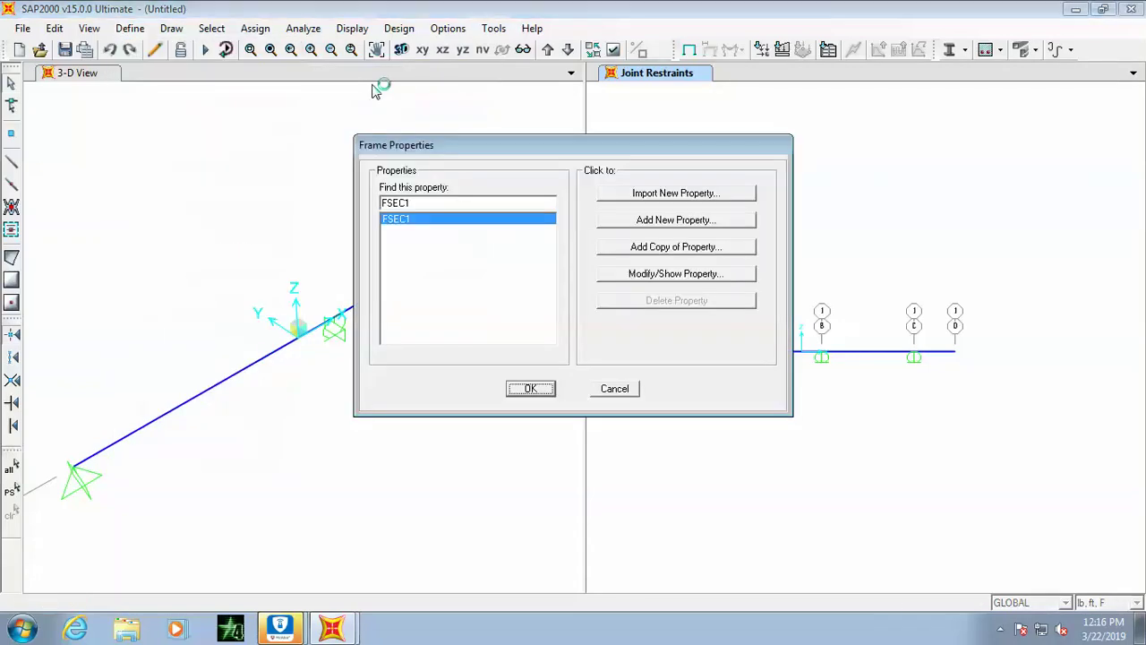
pyautogui.click(654, 222)
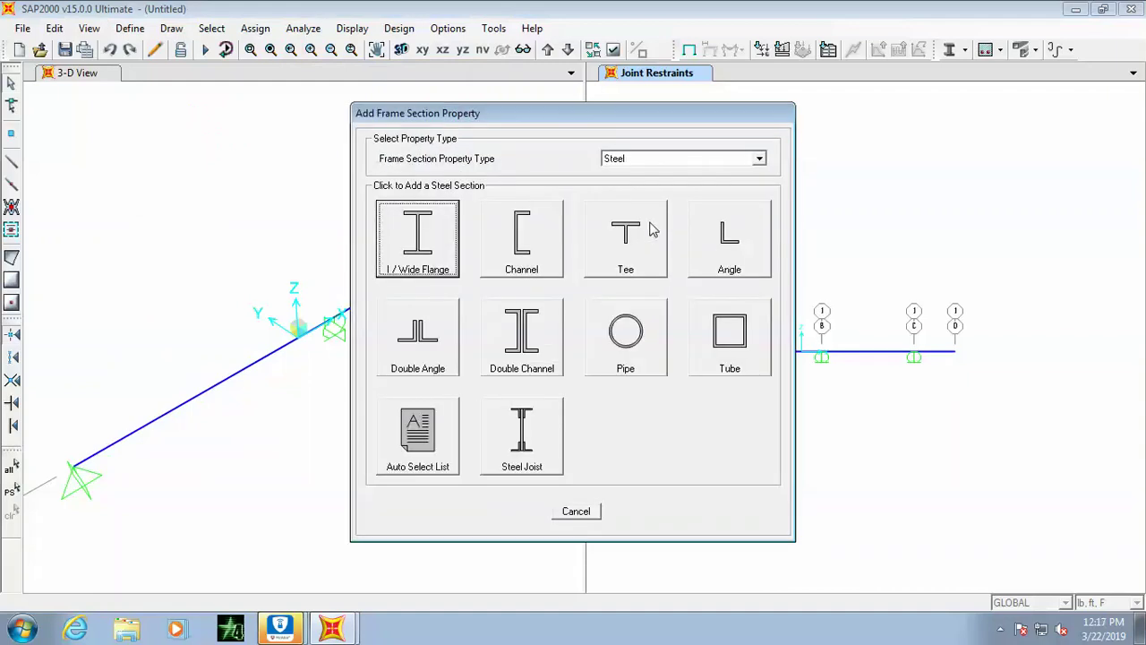
pyautogui.click(697, 158)
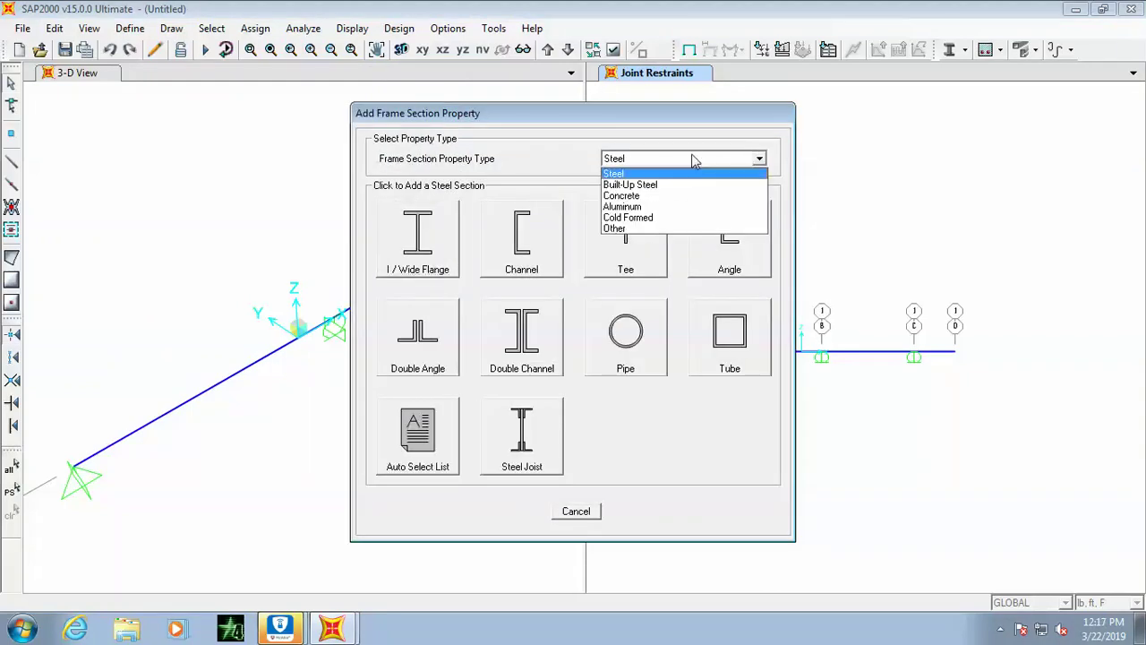
pyautogui.click(642, 196)
pyautogui.click(433, 232)
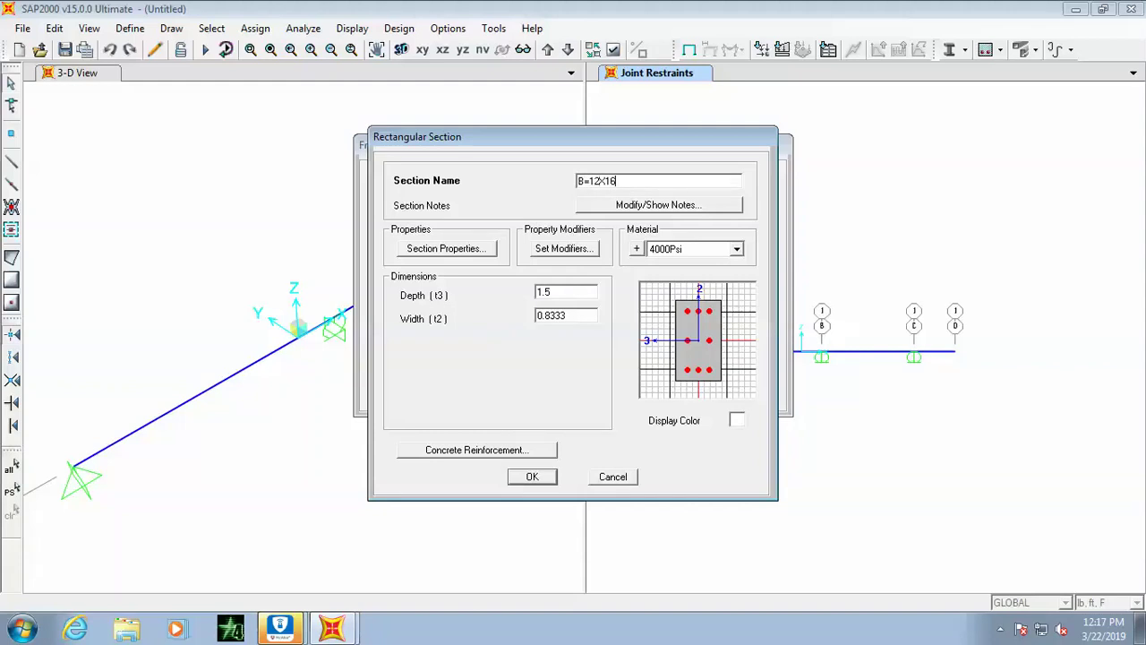
# - Set the rectangular section's material to 3000Psi, its depth to 16 in and its width to 12 in
pyautogui.click(738, 250)
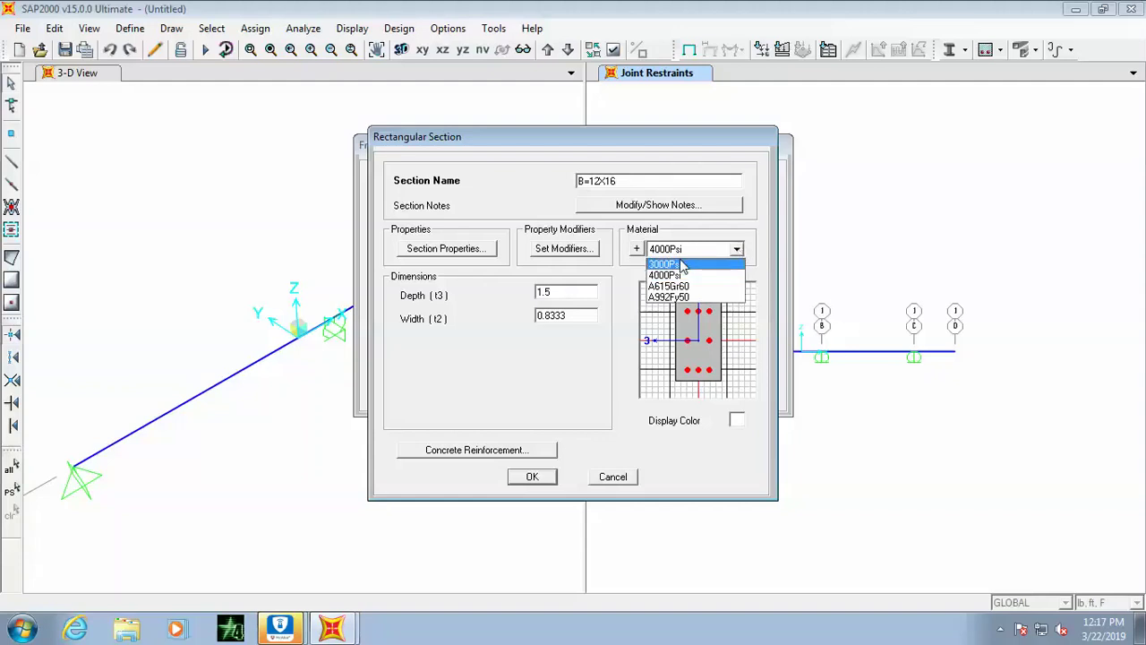
pyautogui.click(667, 260)
pyautogui.doubleClick(579, 289)
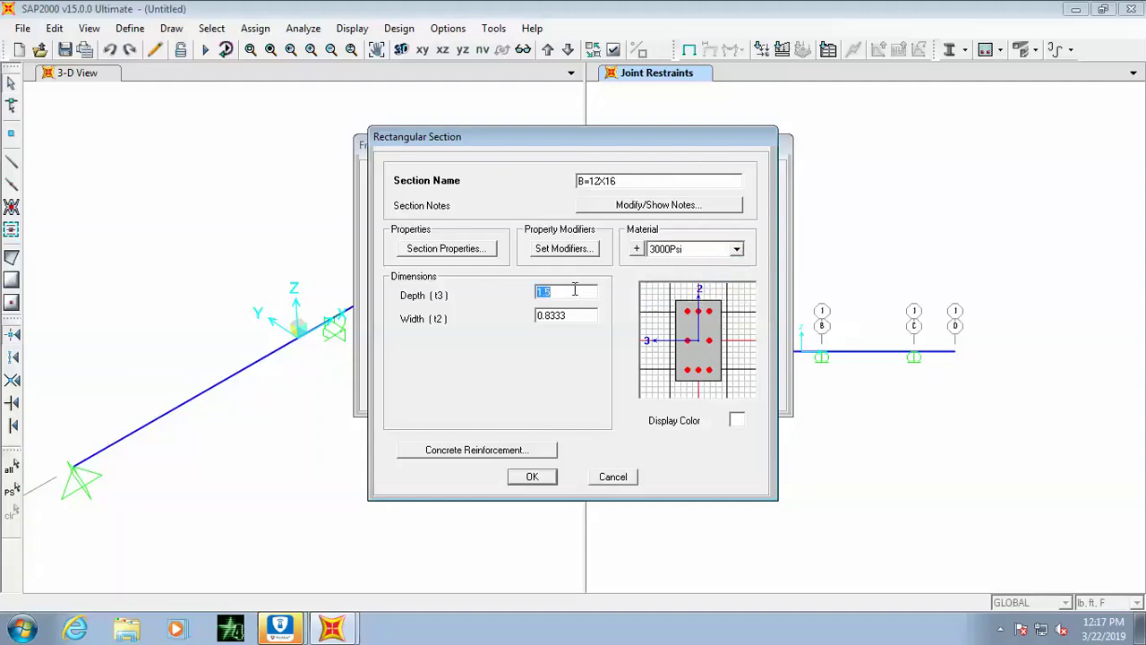
pyautogui.write('16IN')
pyautogui.doubleClick(577, 315)
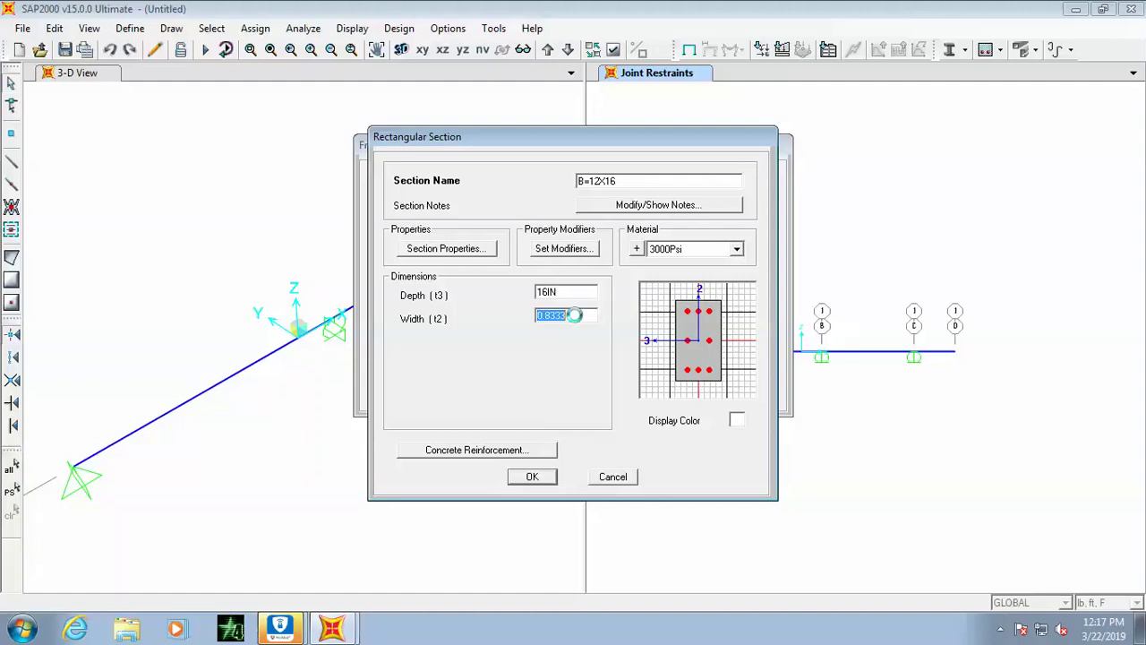
pyautogui.write('12IN')
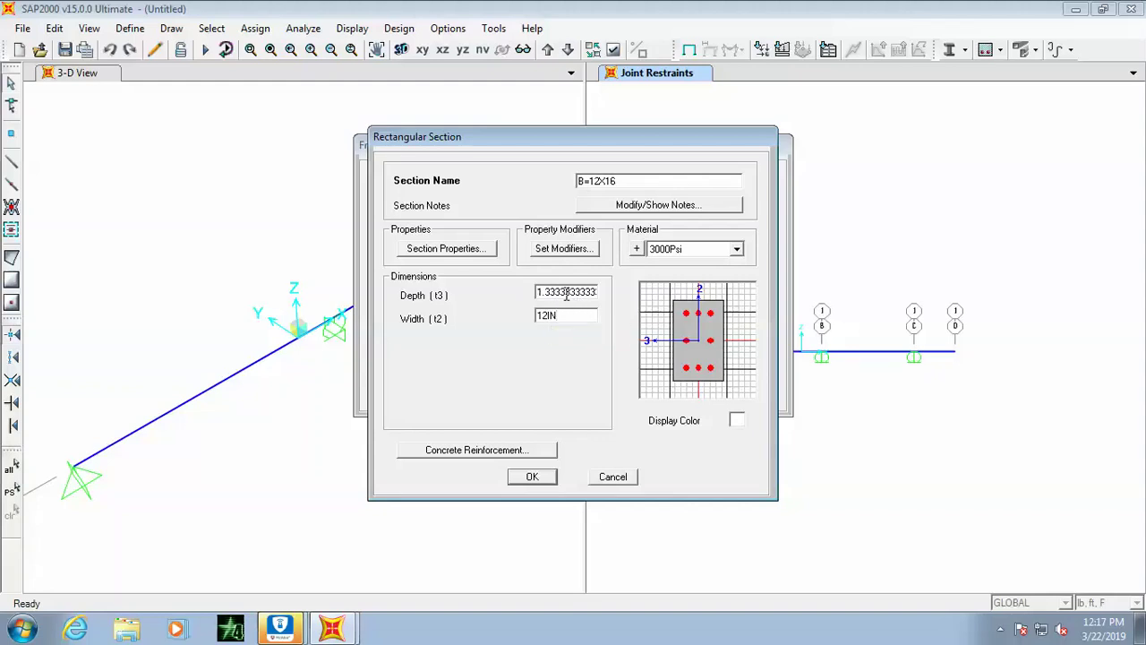
pyautogui.doubleClick(566, 293)
# - Set the section's concrete reinforcement design type to Beam (M3 Design Only) and save the frame section
pyautogui.click(502, 449)
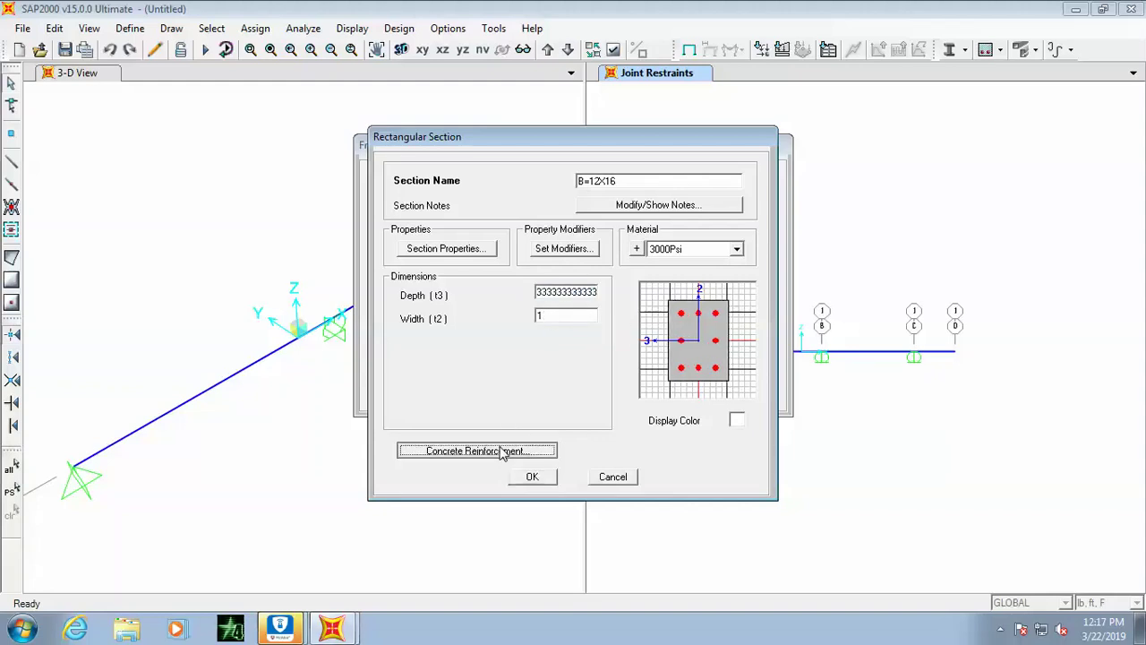
pyautogui.click(491, 212)
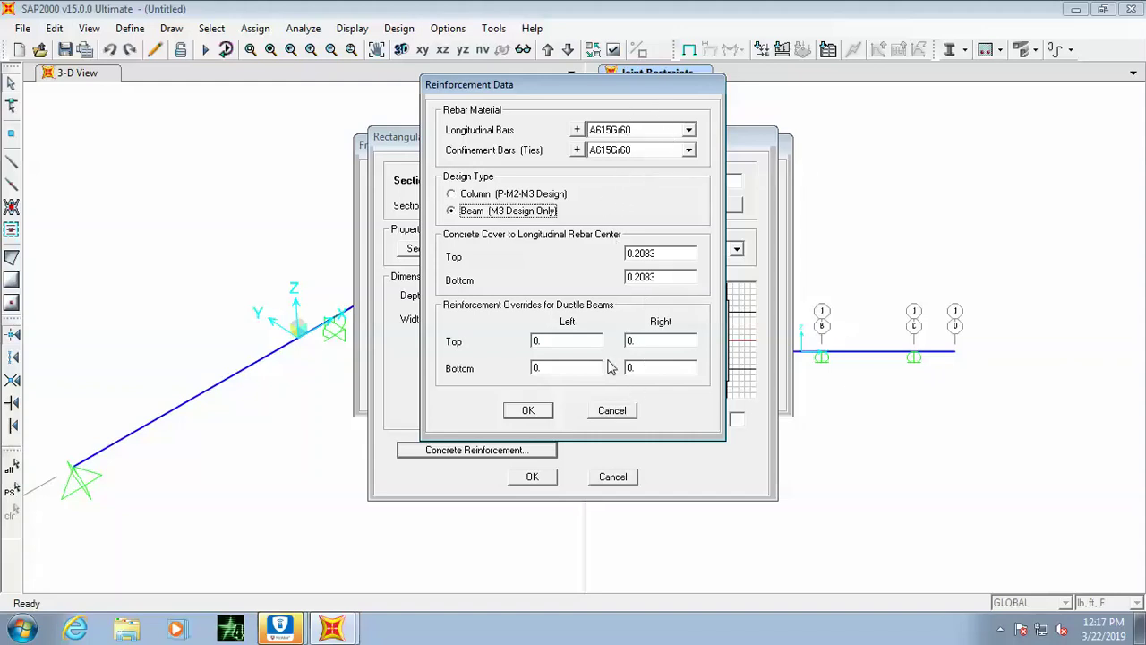
pyautogui.click(529, 411)
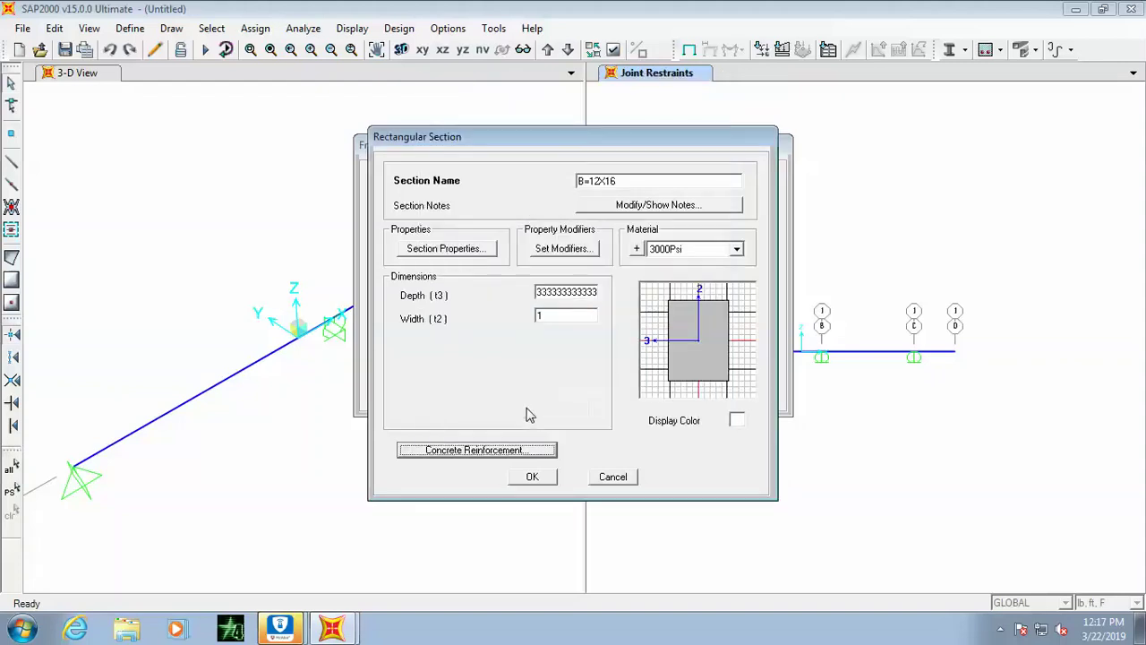
pyautogui.click(532, 477)
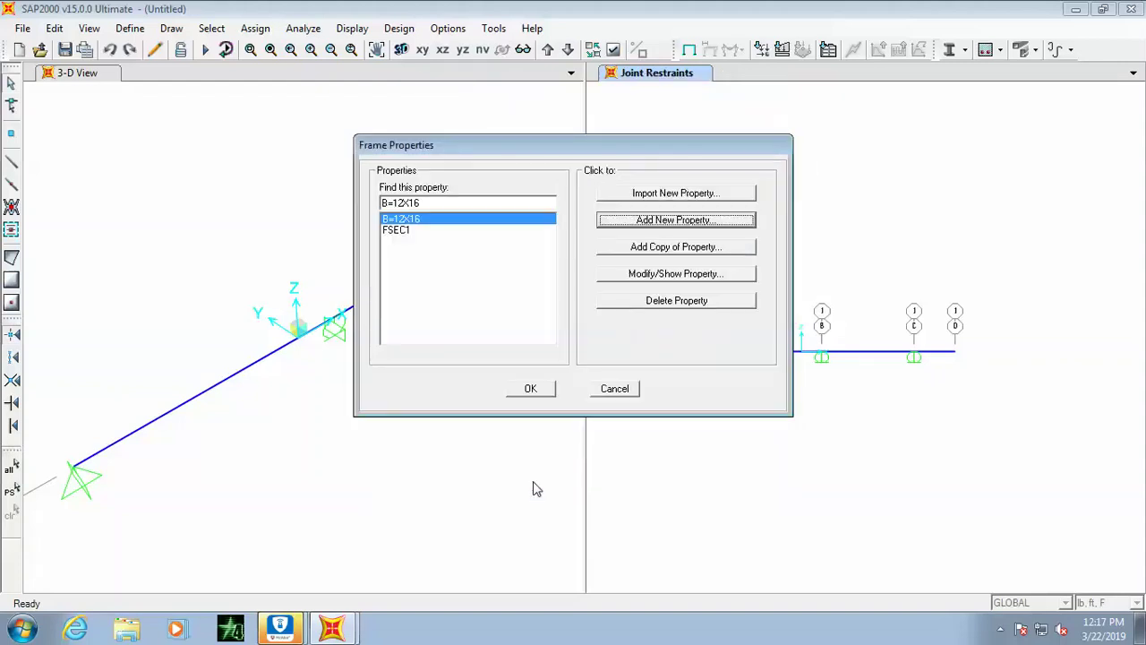
pyautogui.click(549, 393)
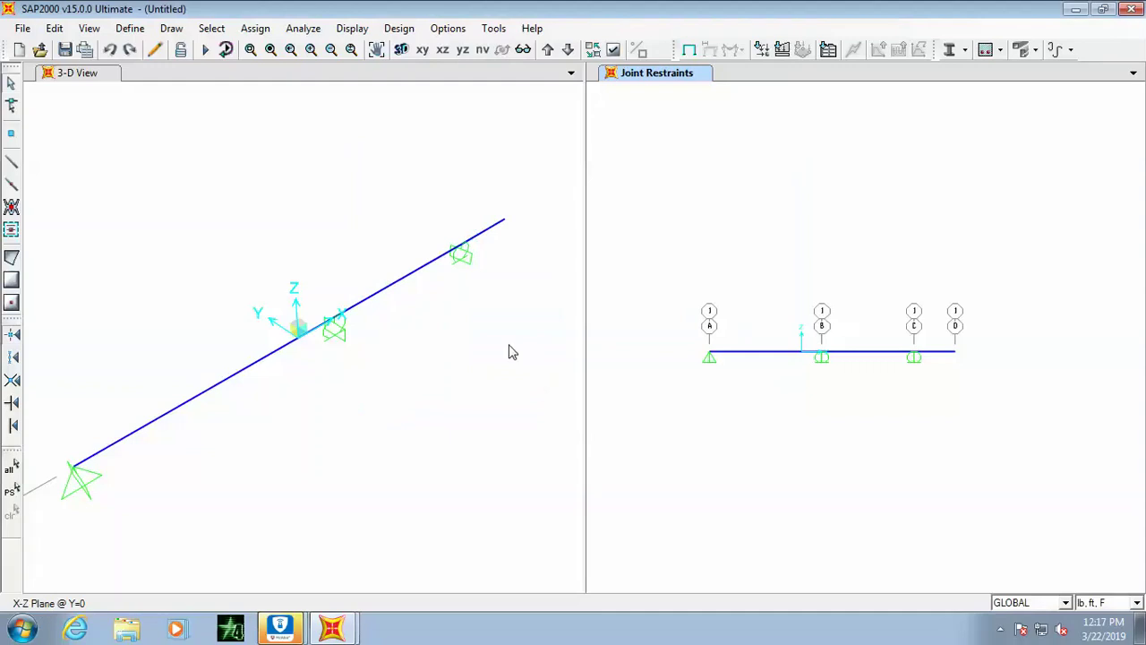
# - Add a load pattern named SDL of type SUPER DEAD
pyautogui.click(134, 28)
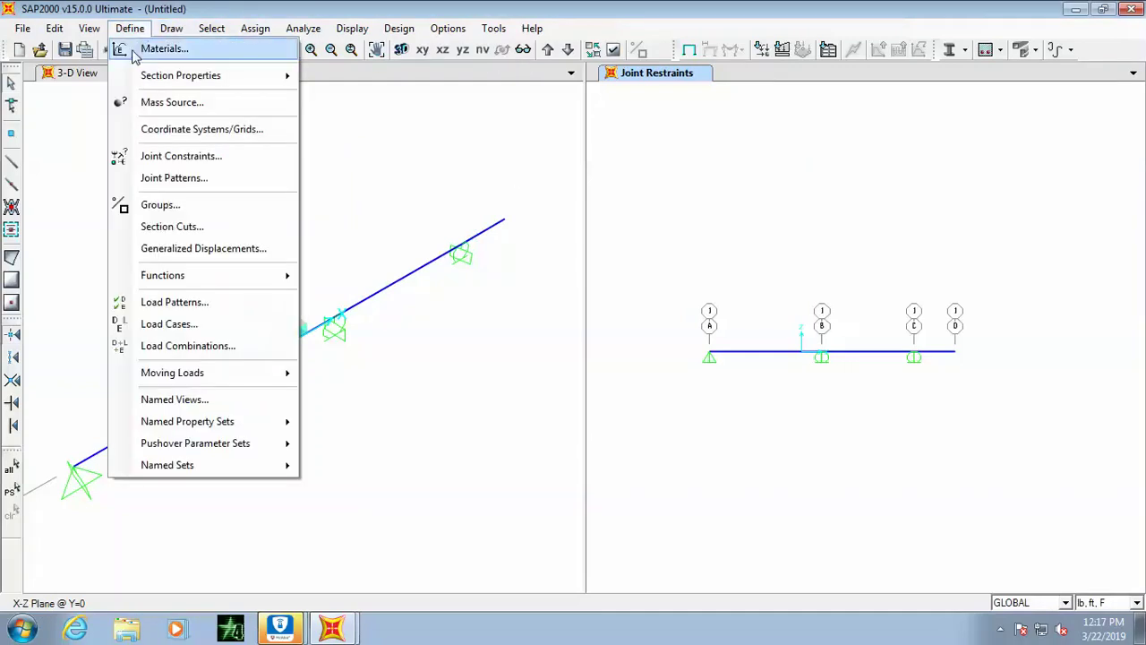
pyautogui.click(185, 305)
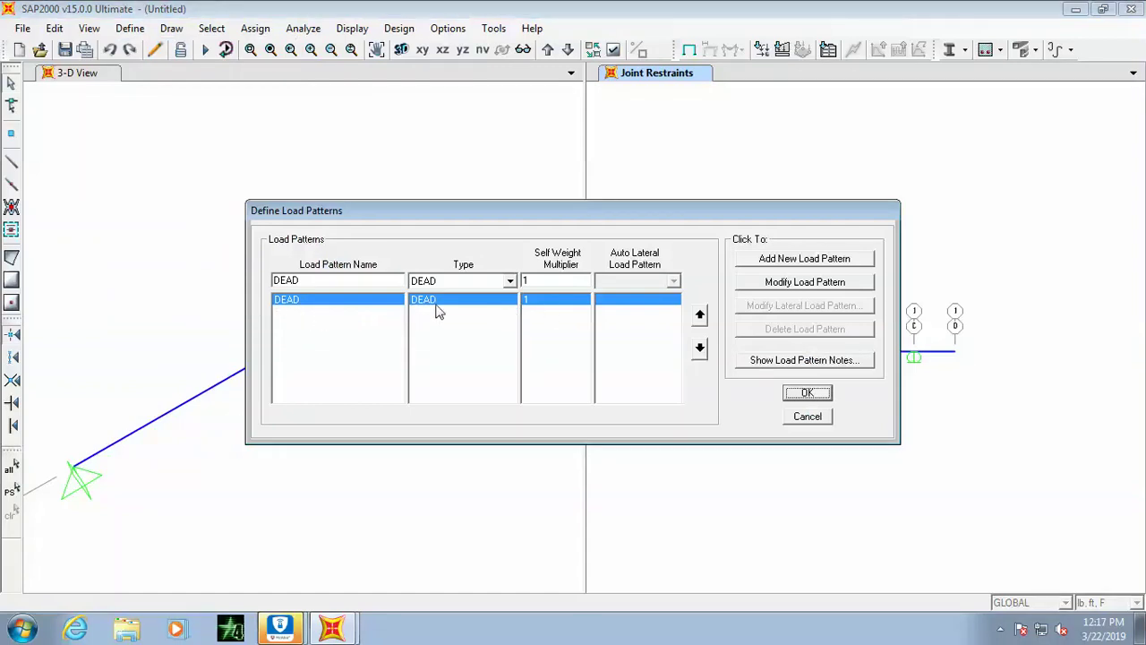
pyautogui.doubleClick(361, 282)
pyautogui.write('SDL')
pyautogui.click(478, 283)
pyautogui.click(446, 351)
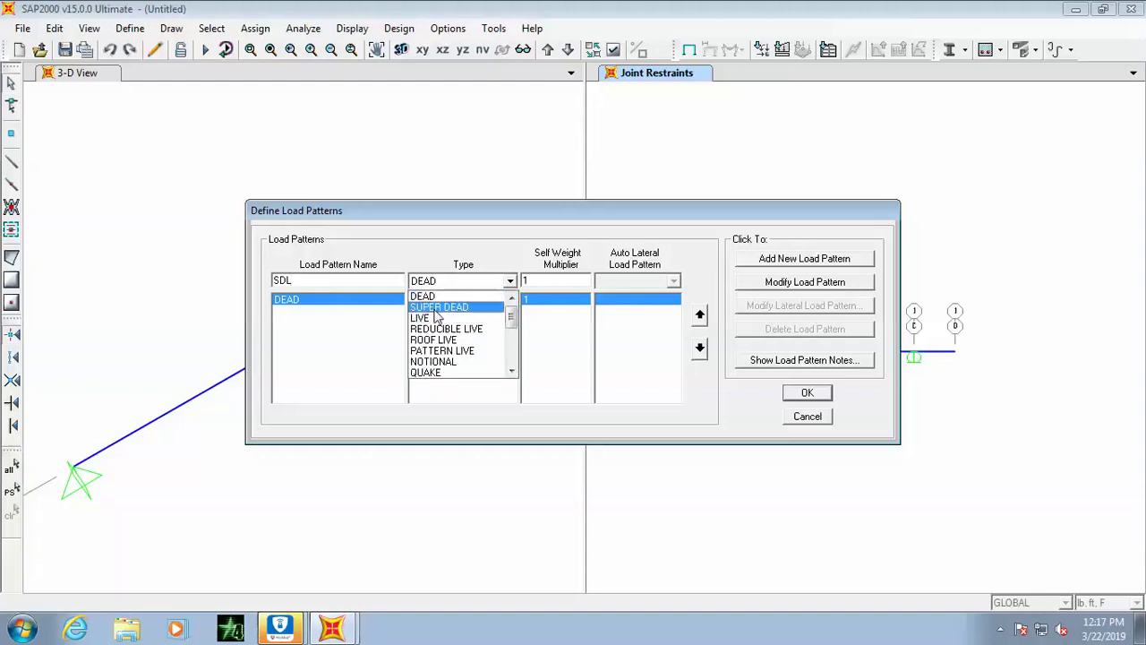
pyautogui.click(439, 312)
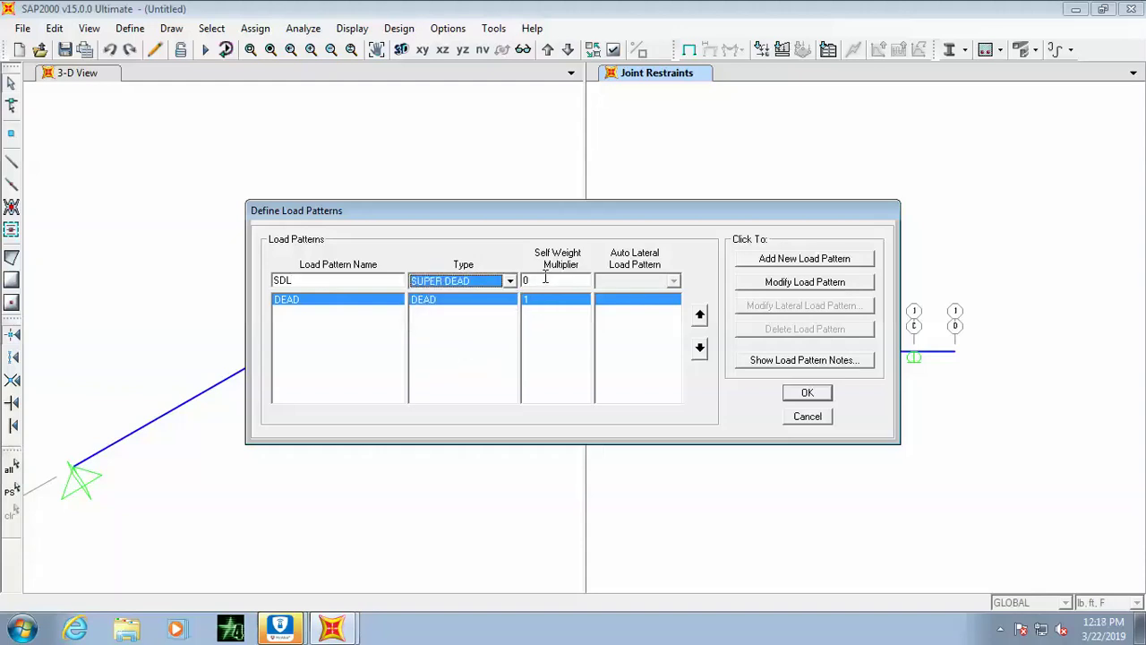
pyautogui.click(816, 259)
# - Add a load pattern named LL of type LIVE and accept the load pattern list
pyautogui.click(341, 282)
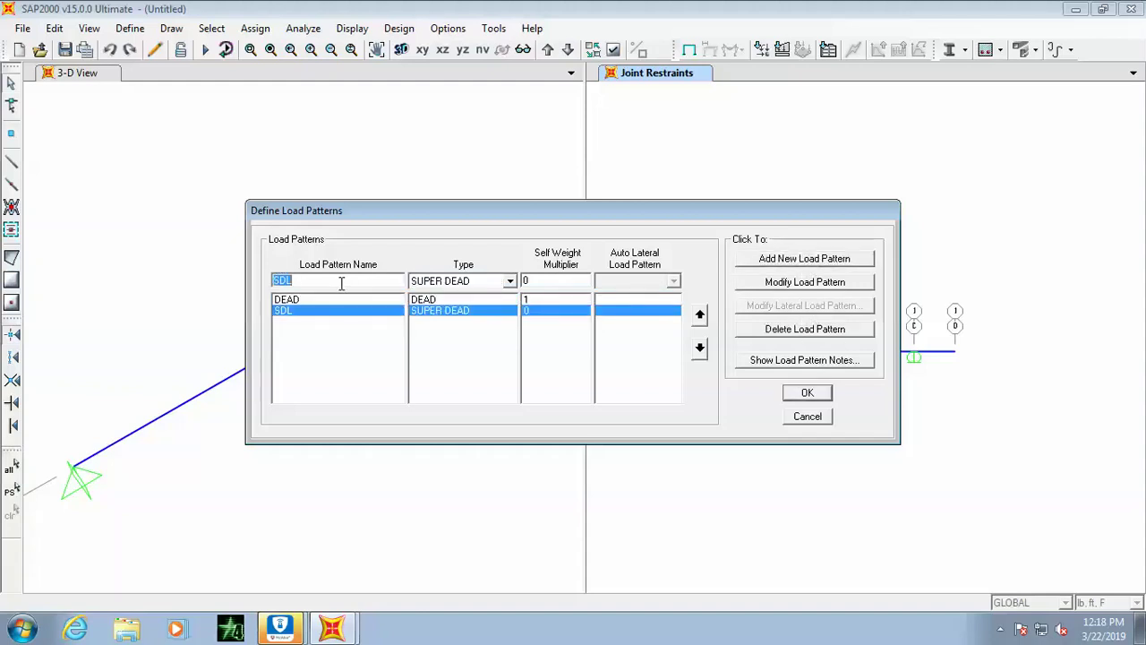
pyautogui.write('LL')
pyautogui.click(493, 283)
pyautogui.click(443, 308)
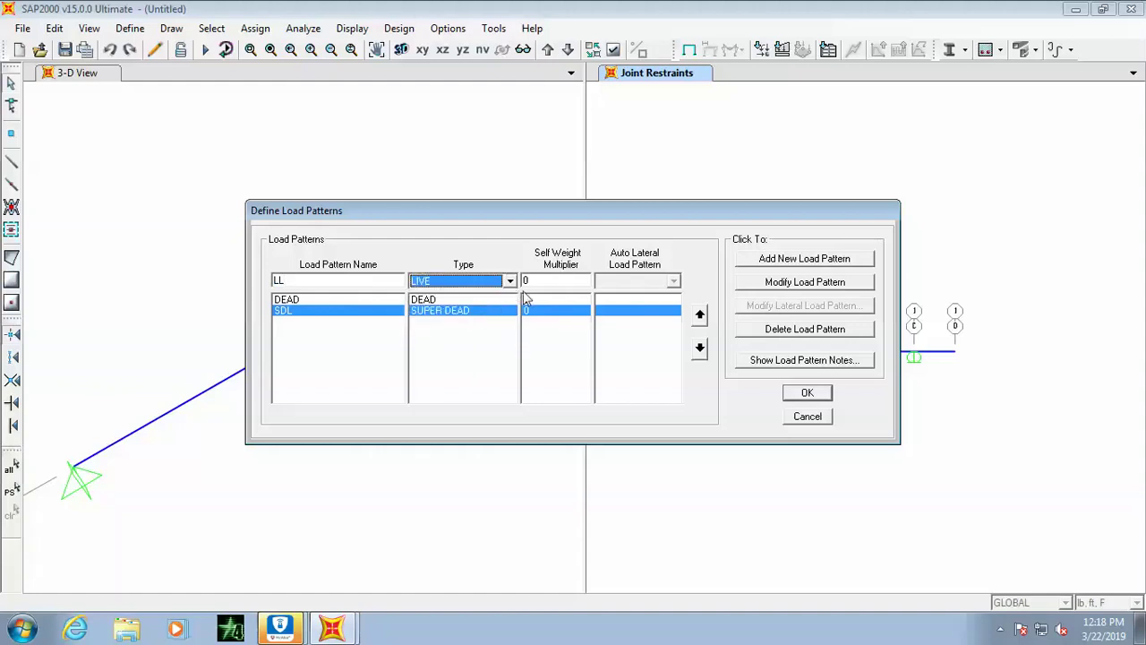
pyautogui.click(770, 260)
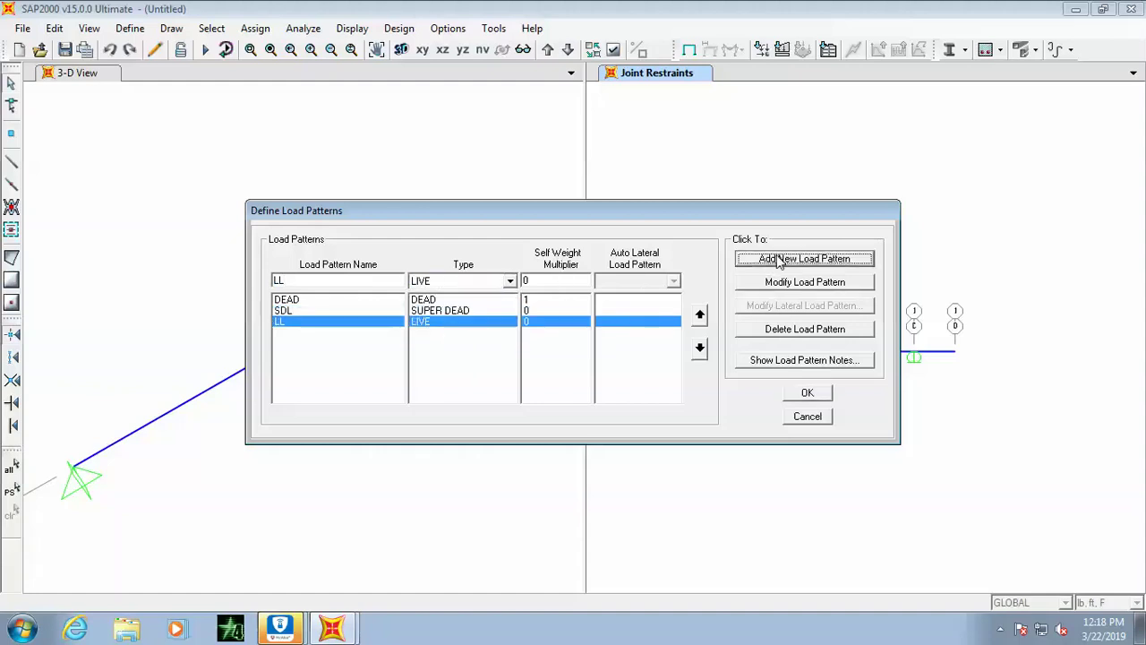
pyautogui.click(791, 399)
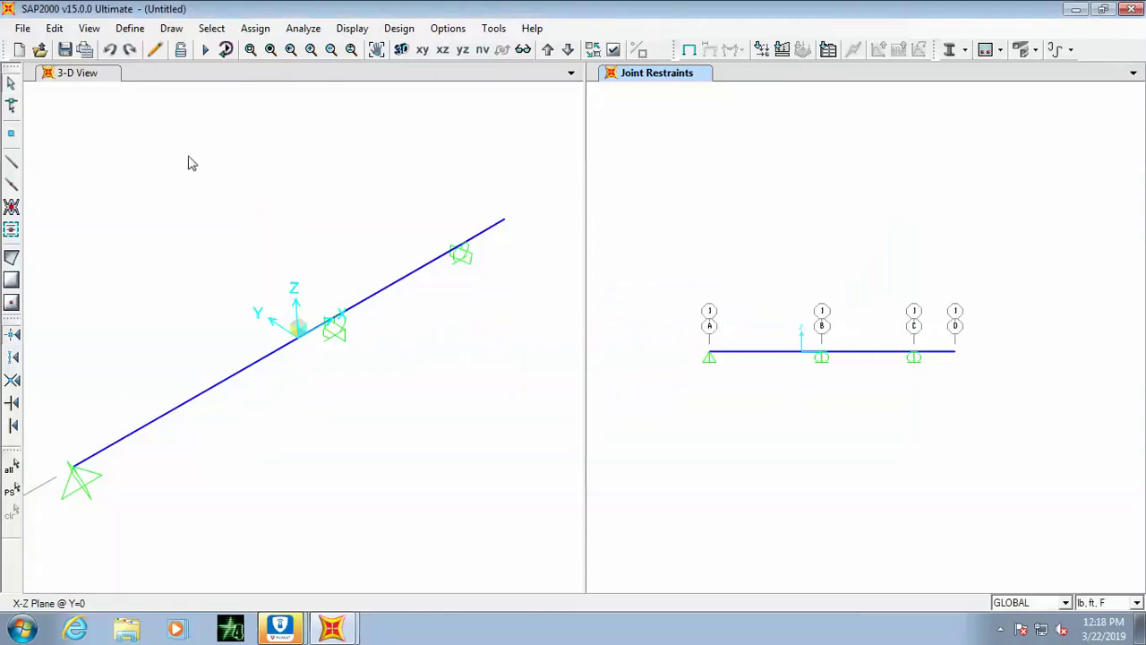
# - Generate the default design load combinations for Concrete Frame Design and accept them
pyautogui.click(130, 27)
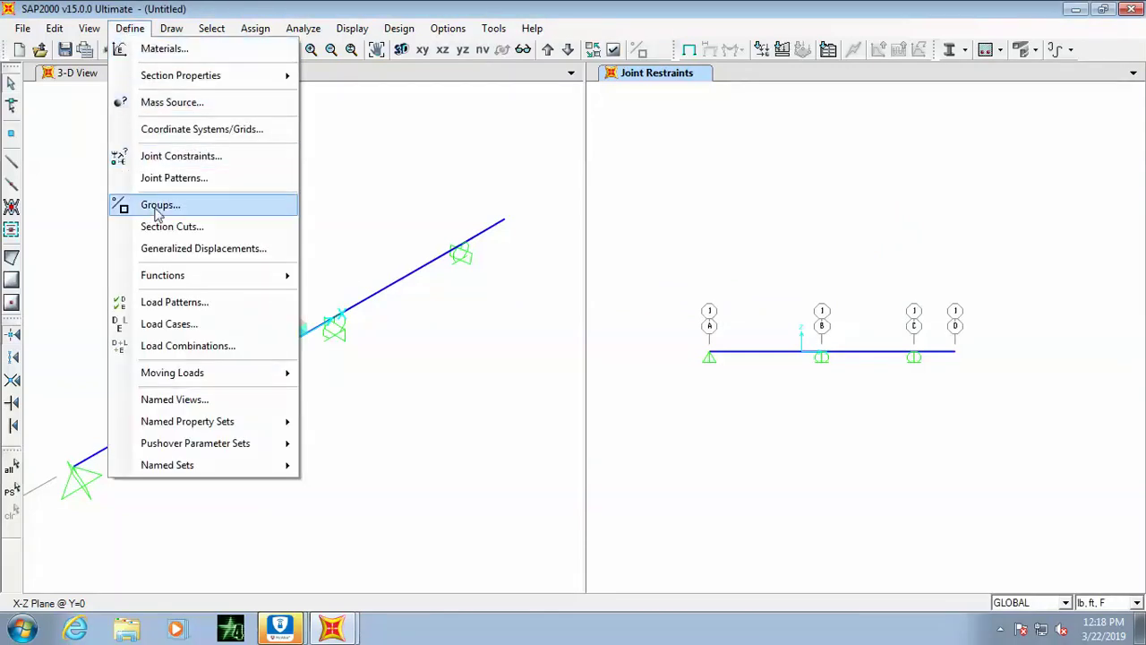
pyautogui.click(205, 353)
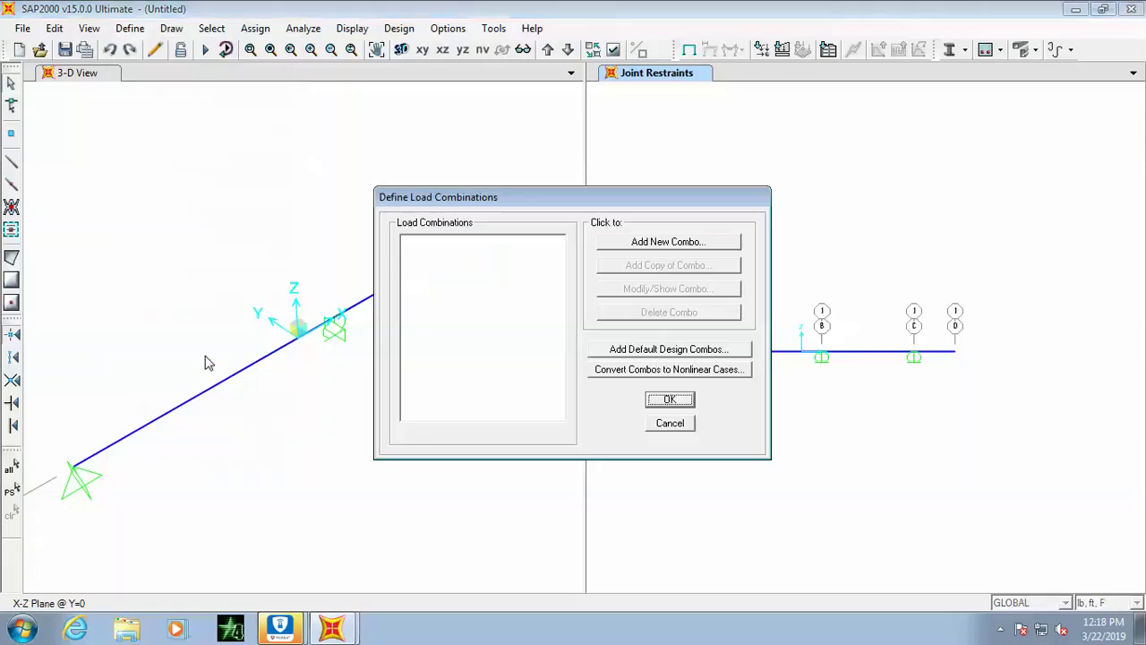
pyautogui.click(640, 349)
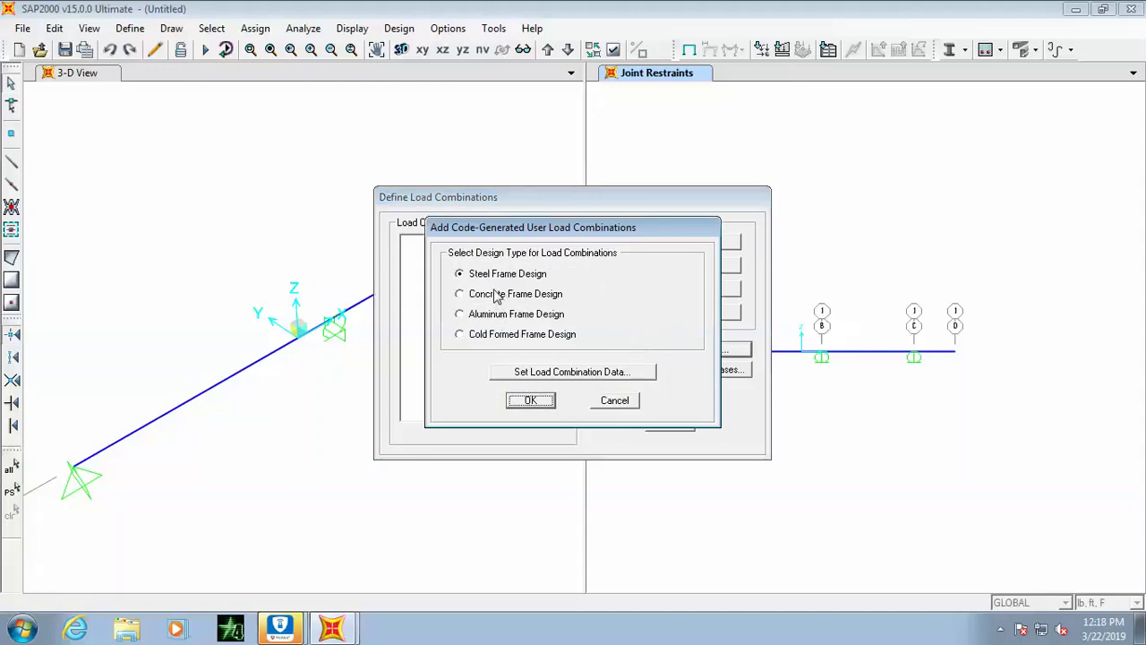
pyautogui.click(497, 296)
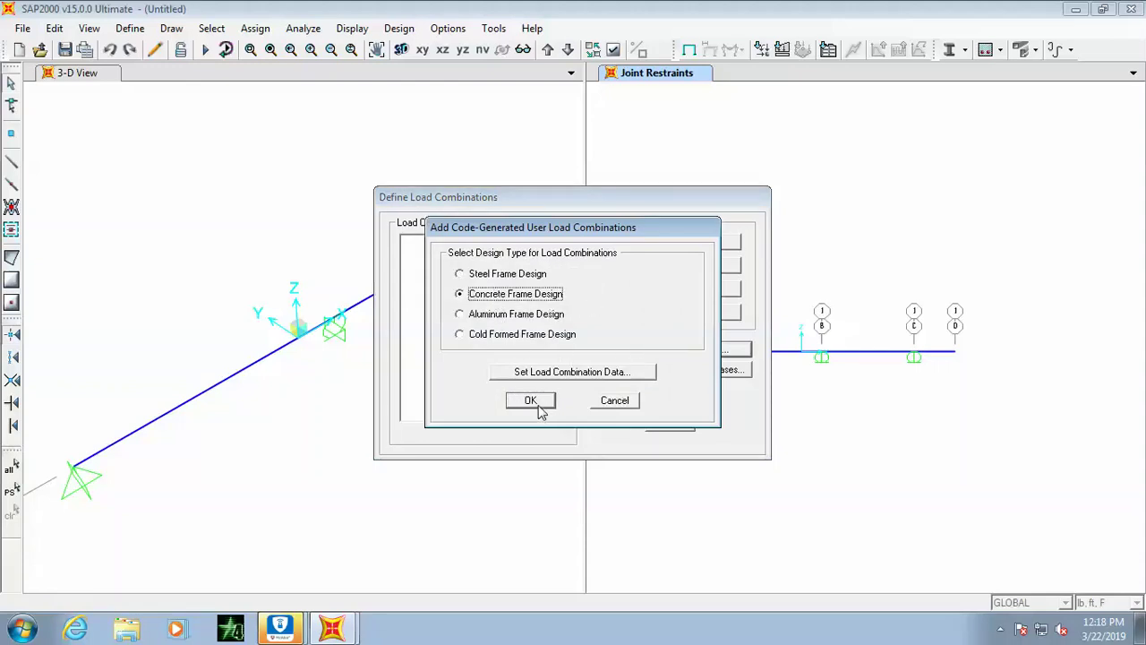
pyautogui.click(531, 400)
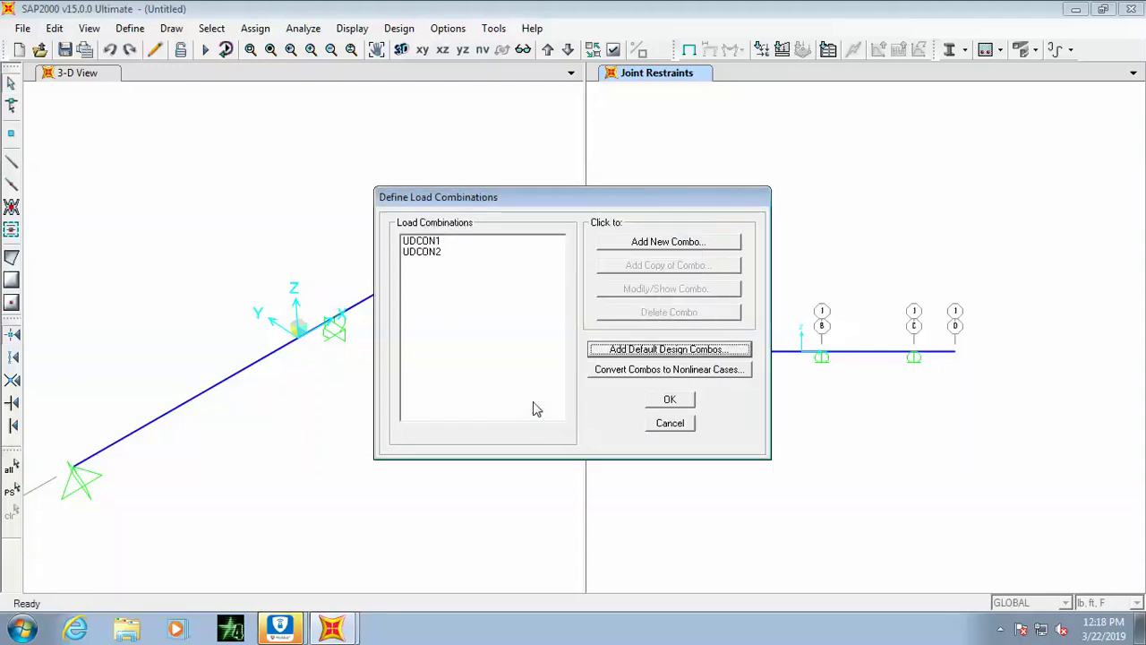
pyautogui.click(674, 404)
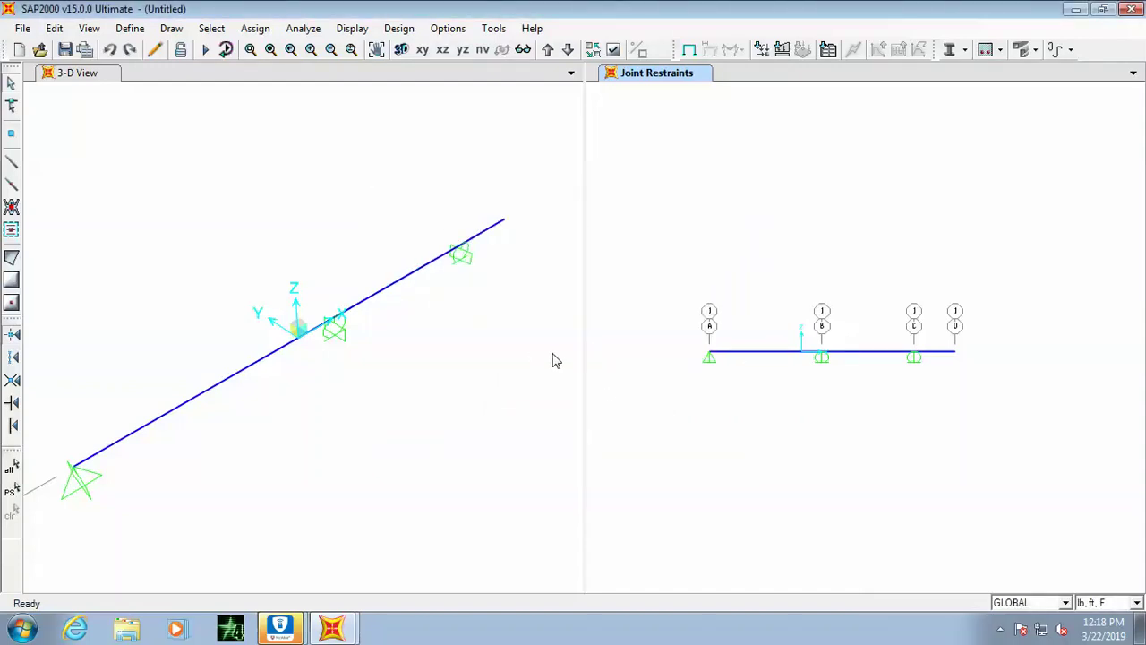
pyautogui.click(880, 354)
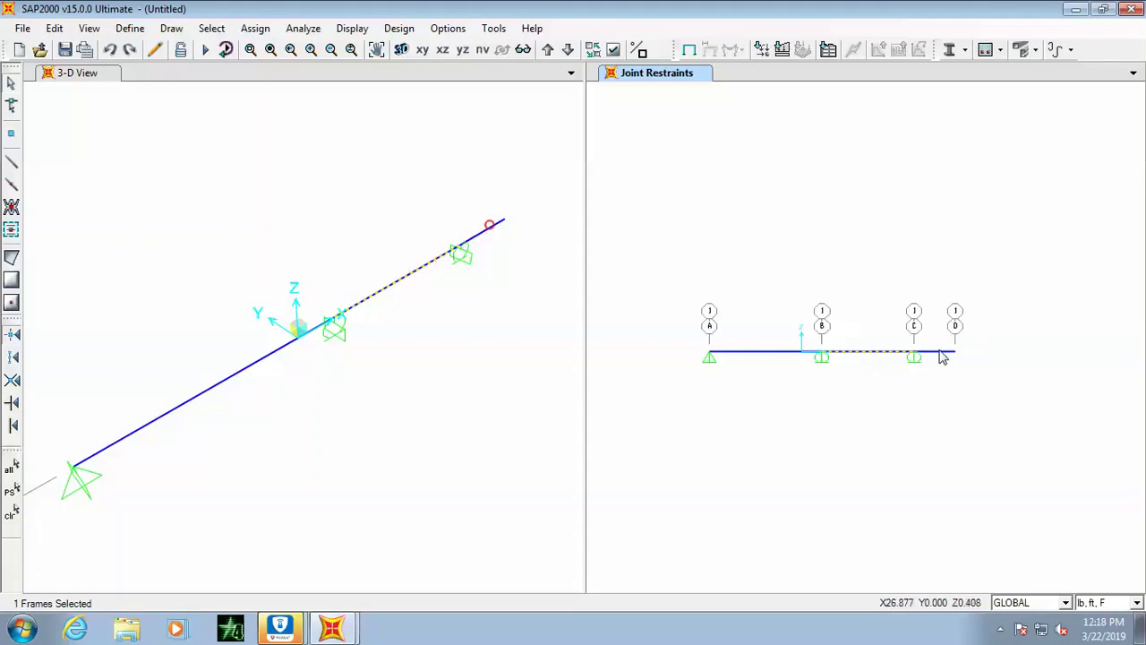
pyautogui.click(940, 355)
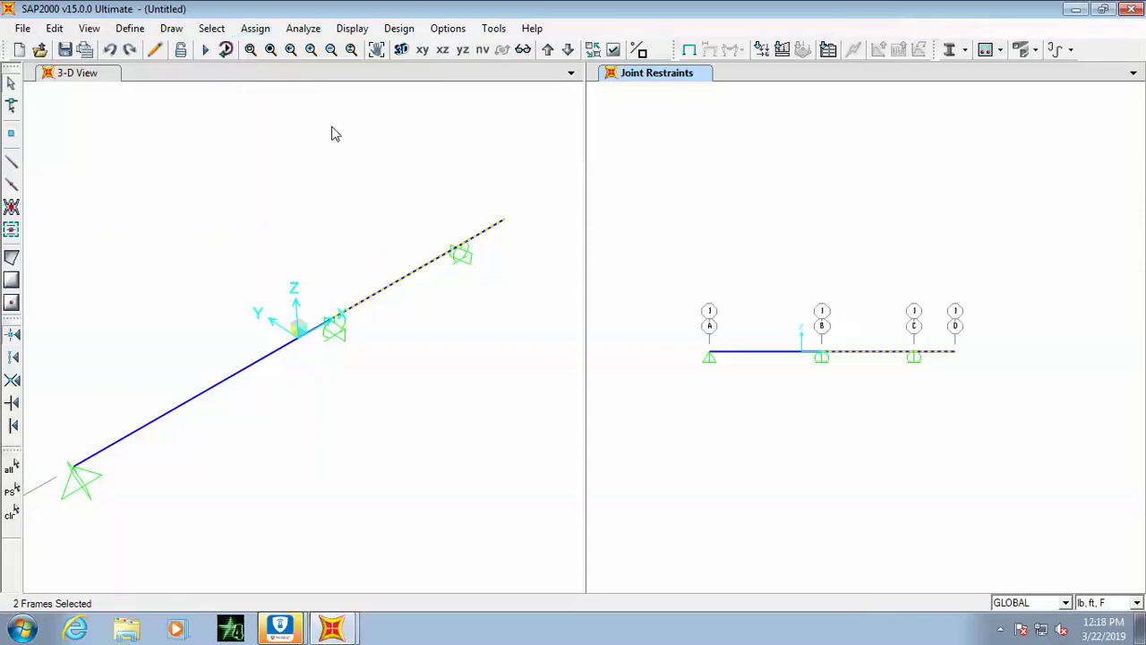
pyautogui.hotkey('ctrl', 'q')
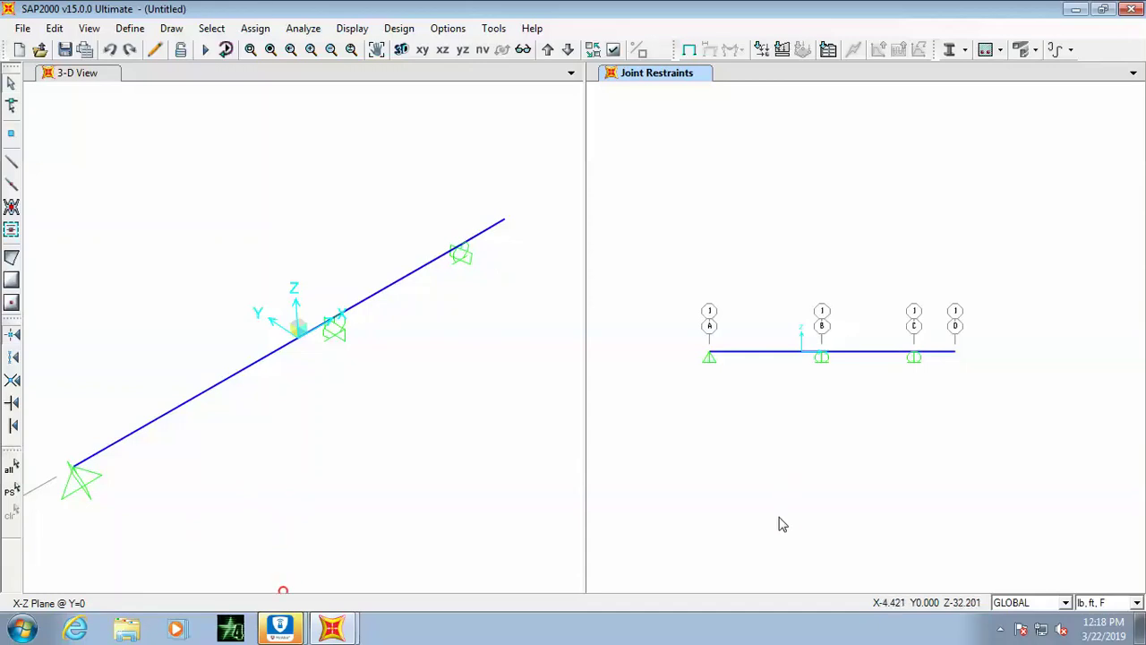
pyautogui.click(1000, 630)
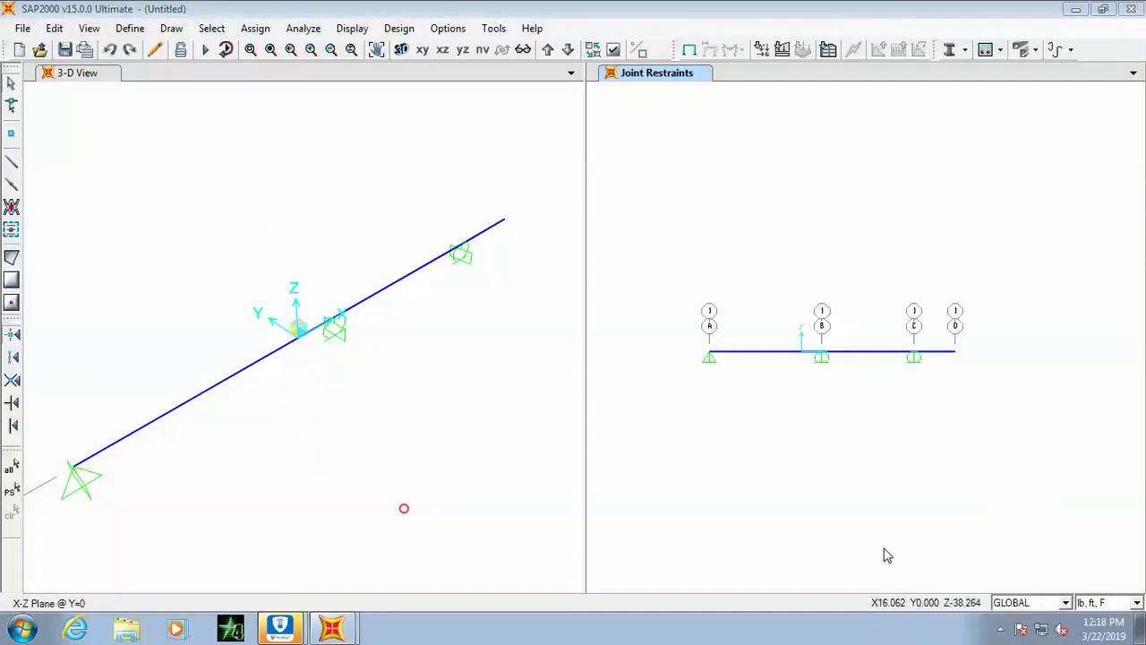
pyautogui.click(373, 187)
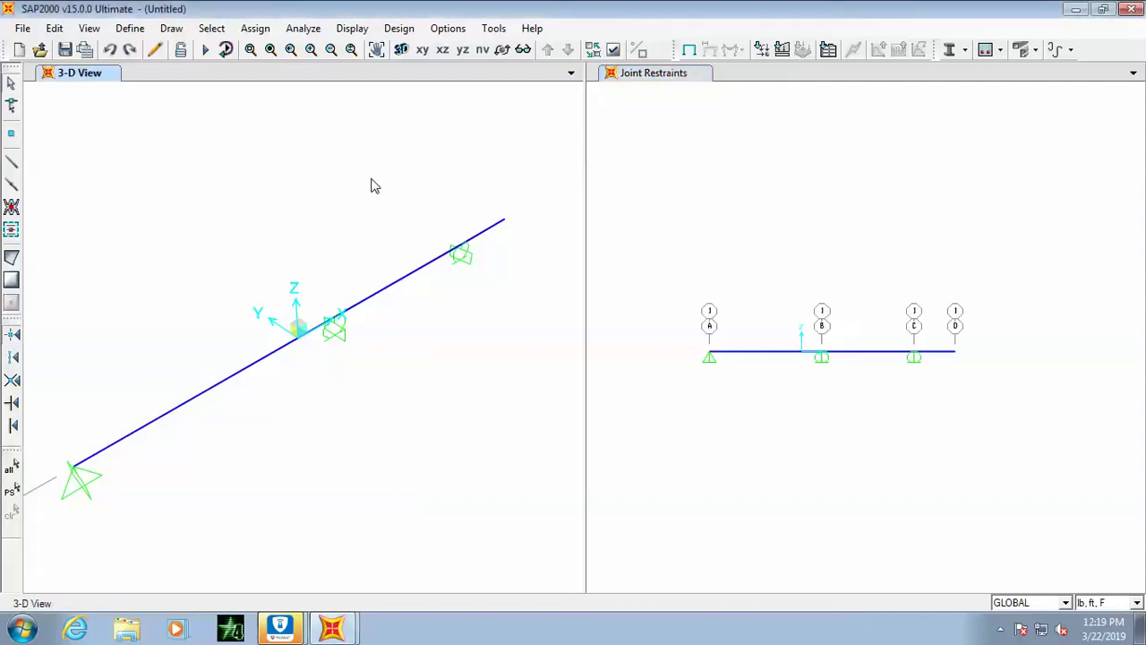
pyautogui.click(1001, 629)
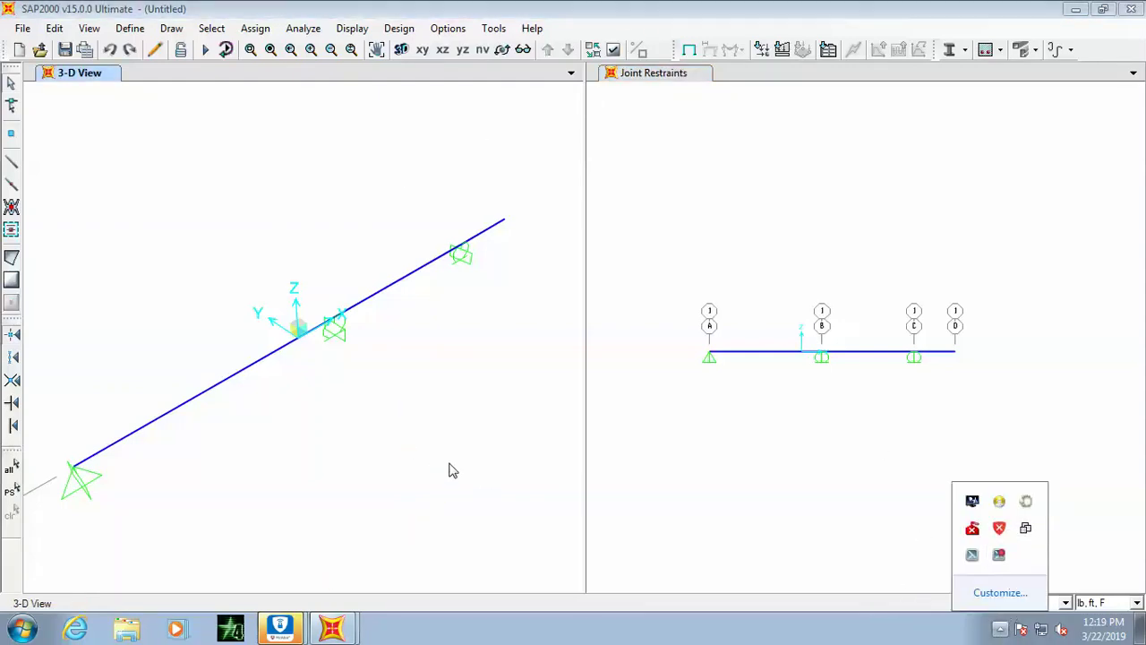
pyautogui.click(451, 471)
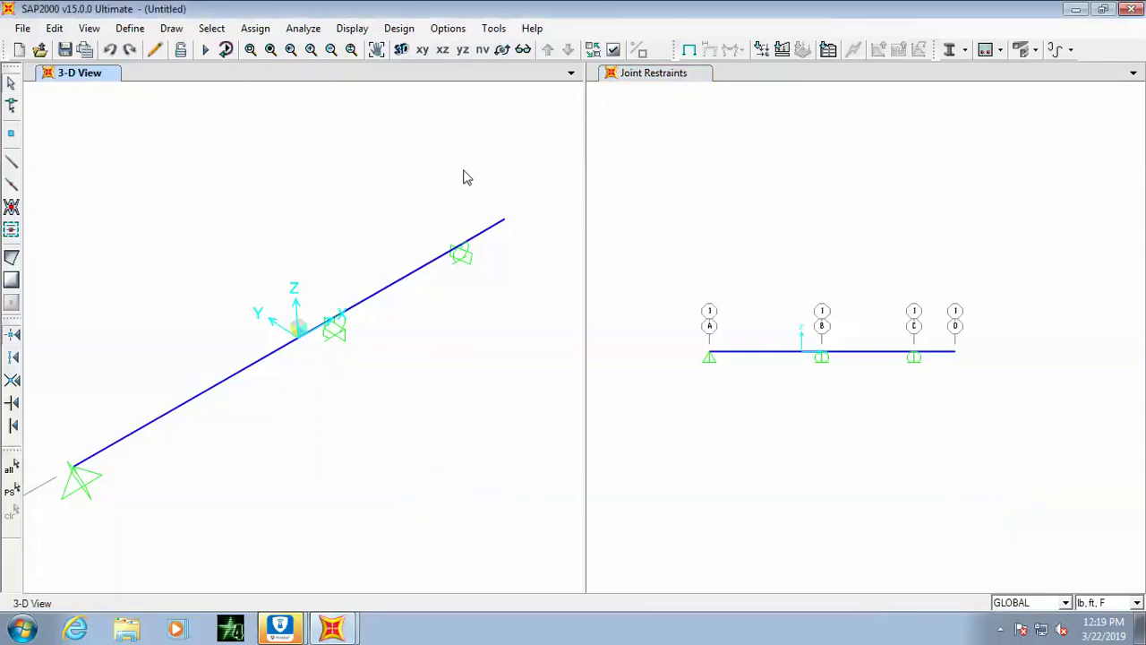
# - Turn on frame section labels and the extruded view for the 3-D View and inspect the beam's shape at its pinned end
pyautogui.click(615, 51)
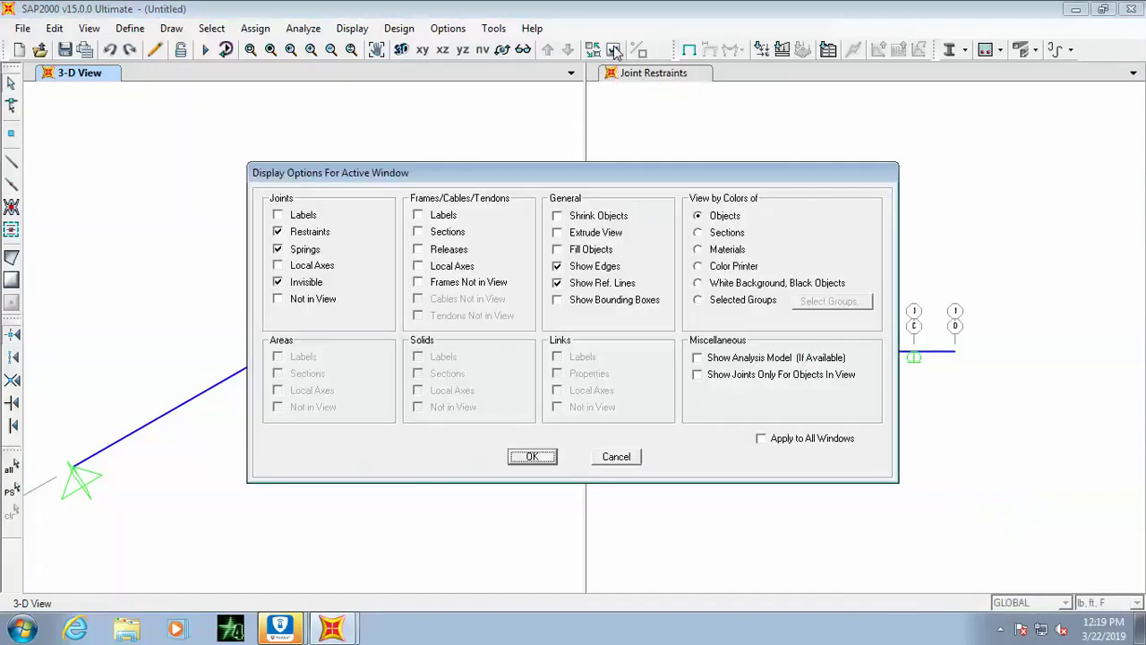
pyautogui.click(442, 234)
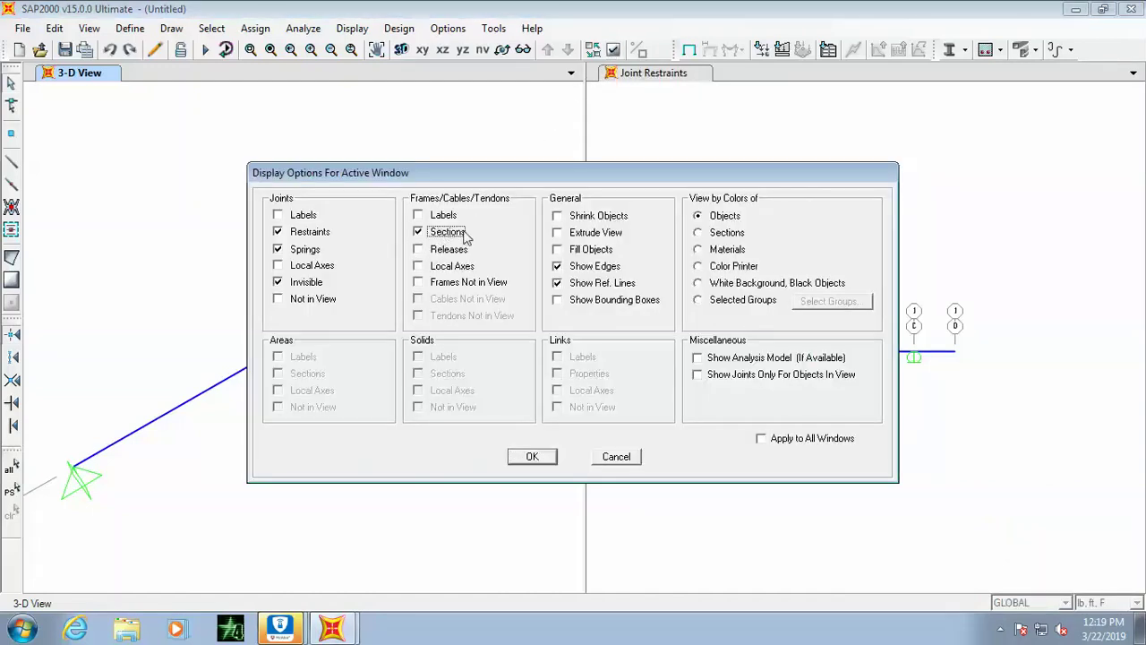
pyautogui.click(591, 236)
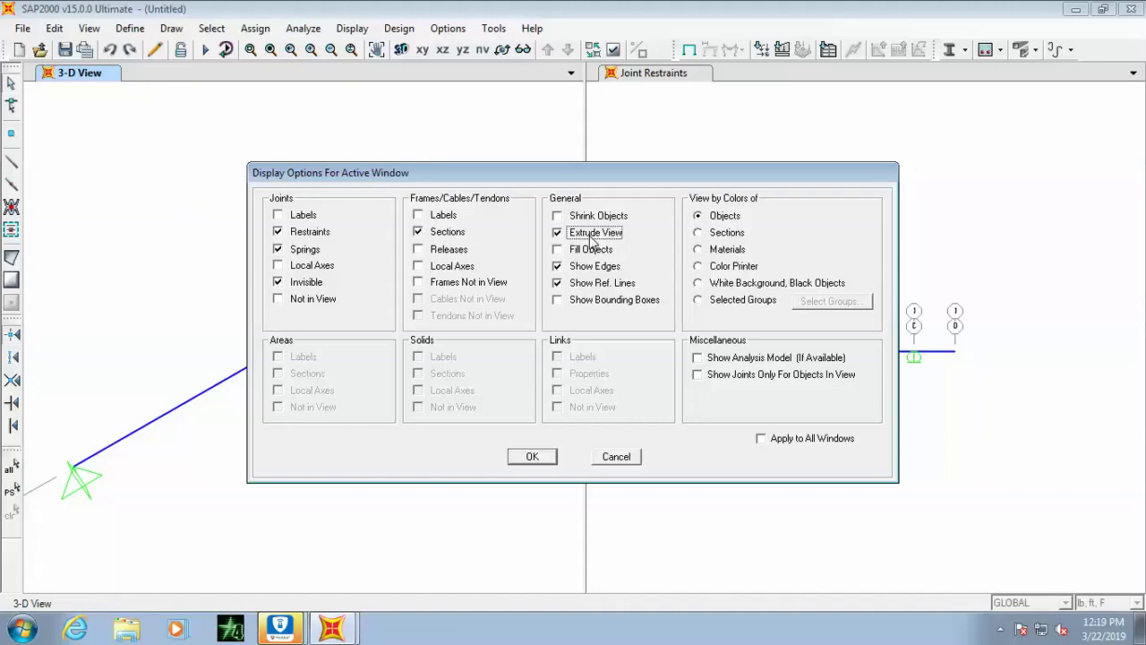
pyautogui.click(533, 460)
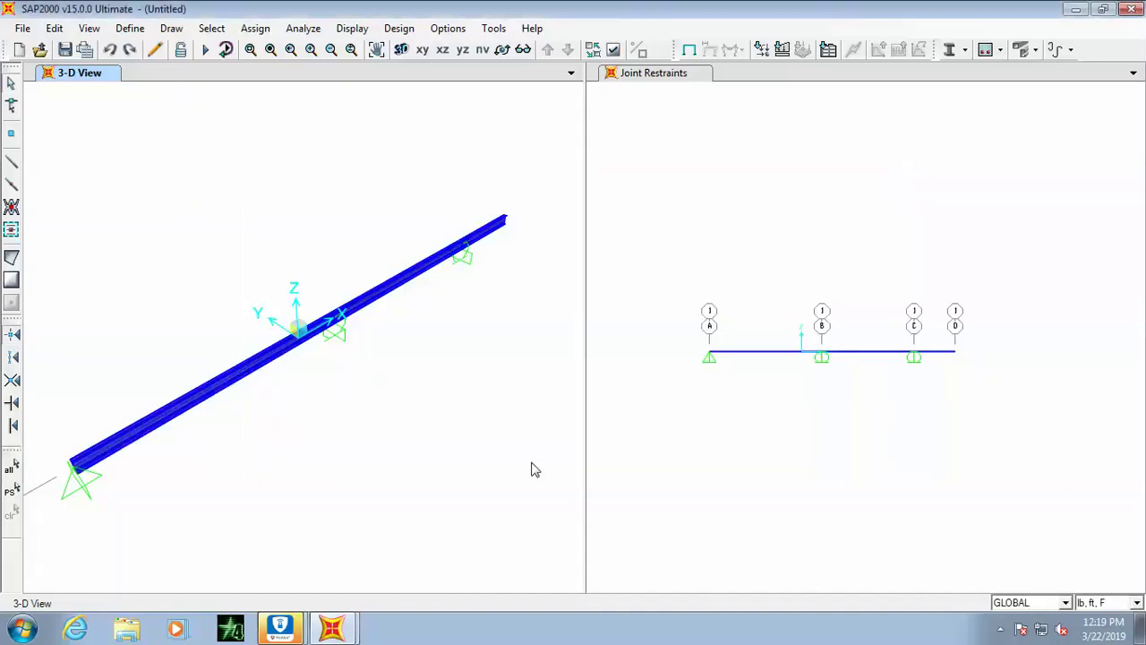
pyautogui.scroll(3, 39, 491)
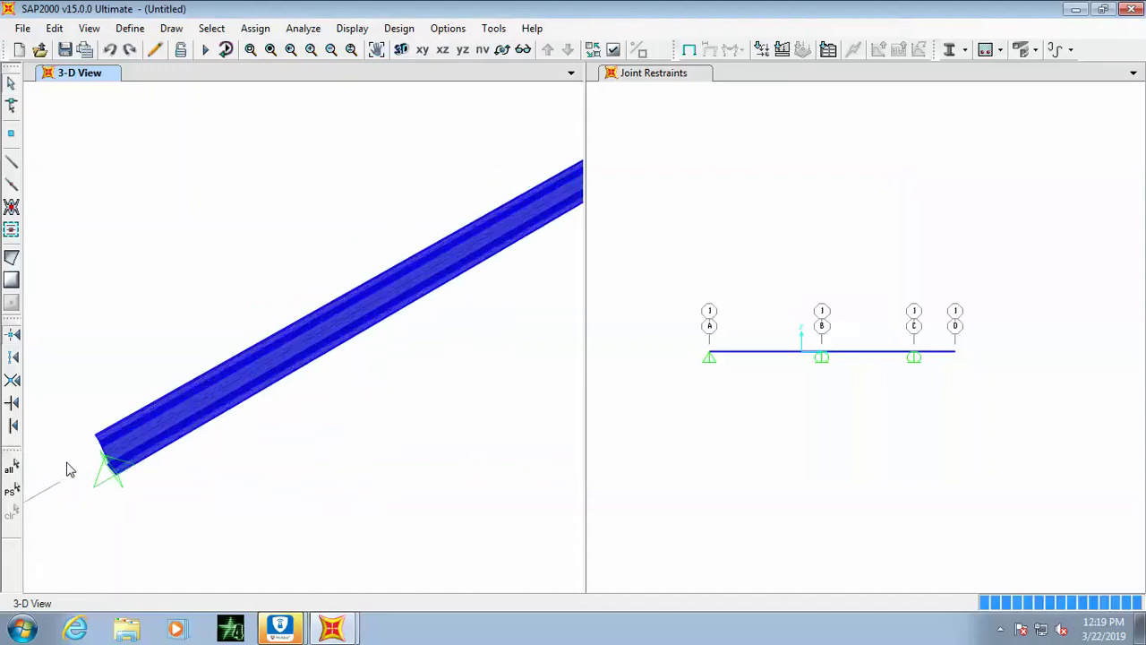
pyautogui.scroll(3, 105, 464)
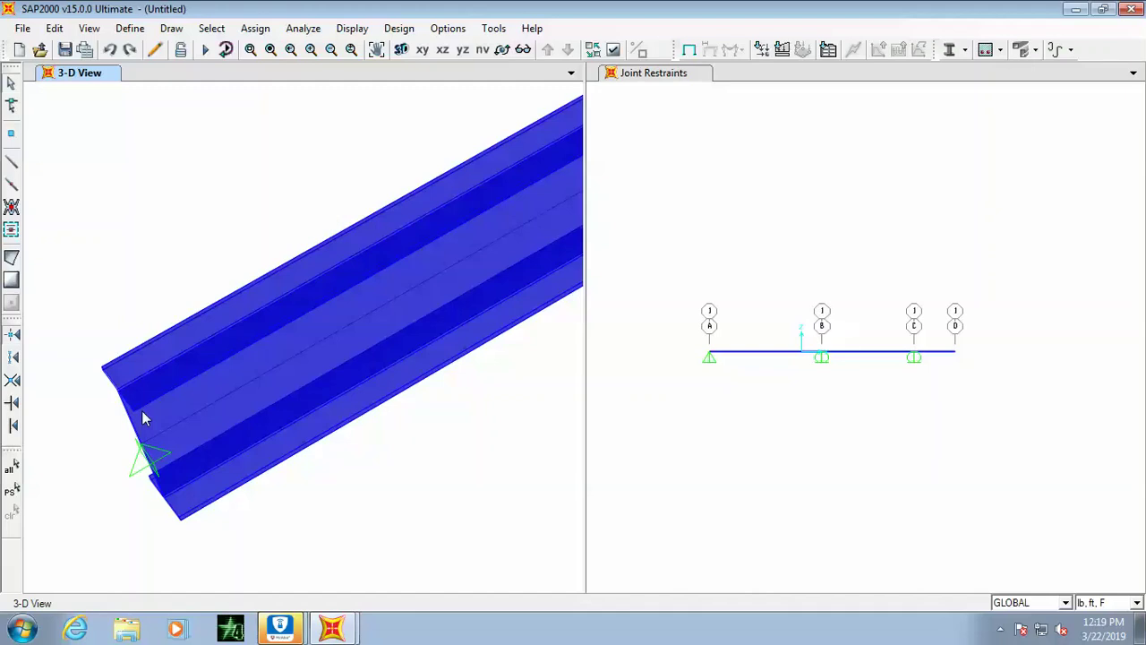
pyautogui.scroll(-3, 214, 370)
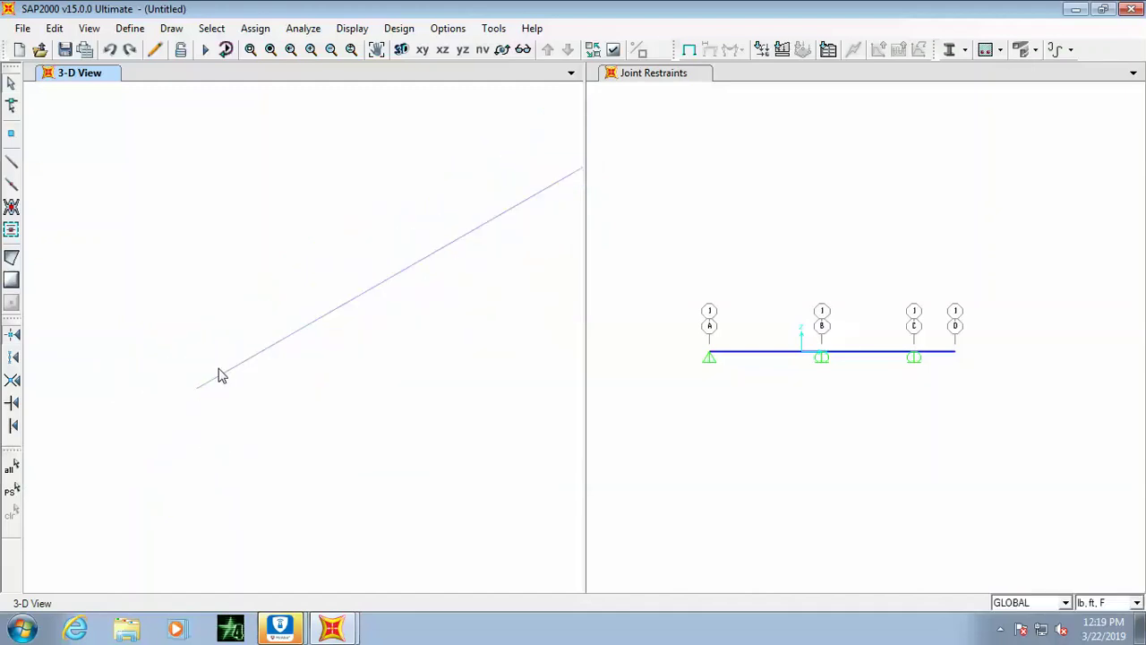
pyautogui.scroll(-1, 246, 364)
pyautogui.scroll(-1, 468, 303)
# - Turn on frame section labels in the X-Z plane view and check the section name on the spans
pyautogui.click(765, 179)
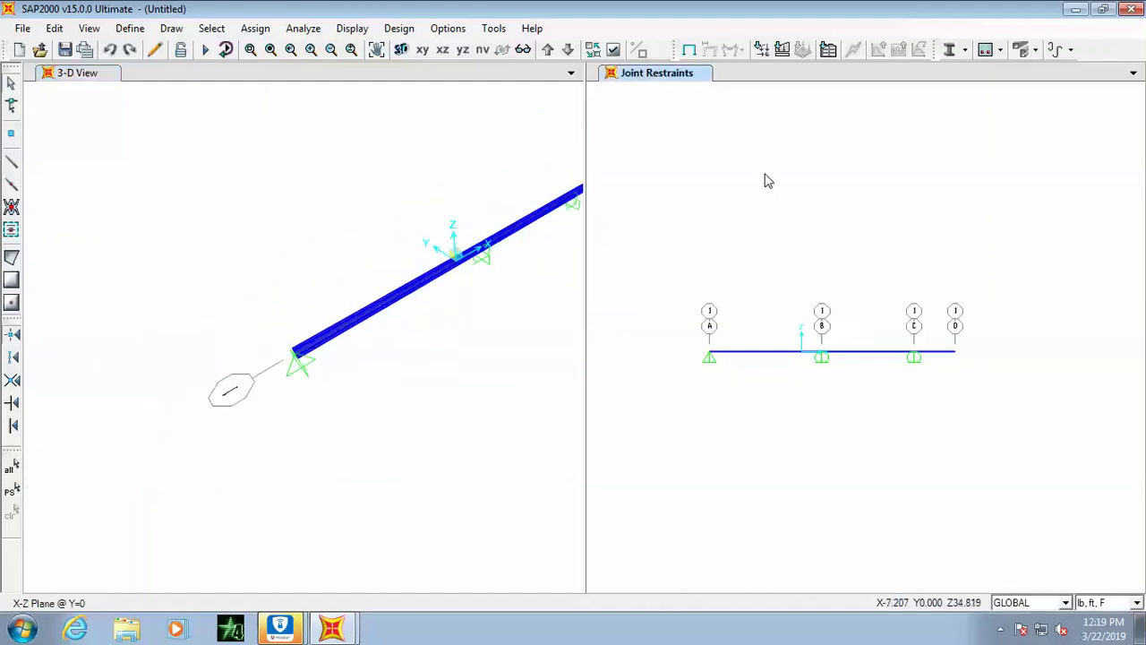
pyautogui.click(613, 49)
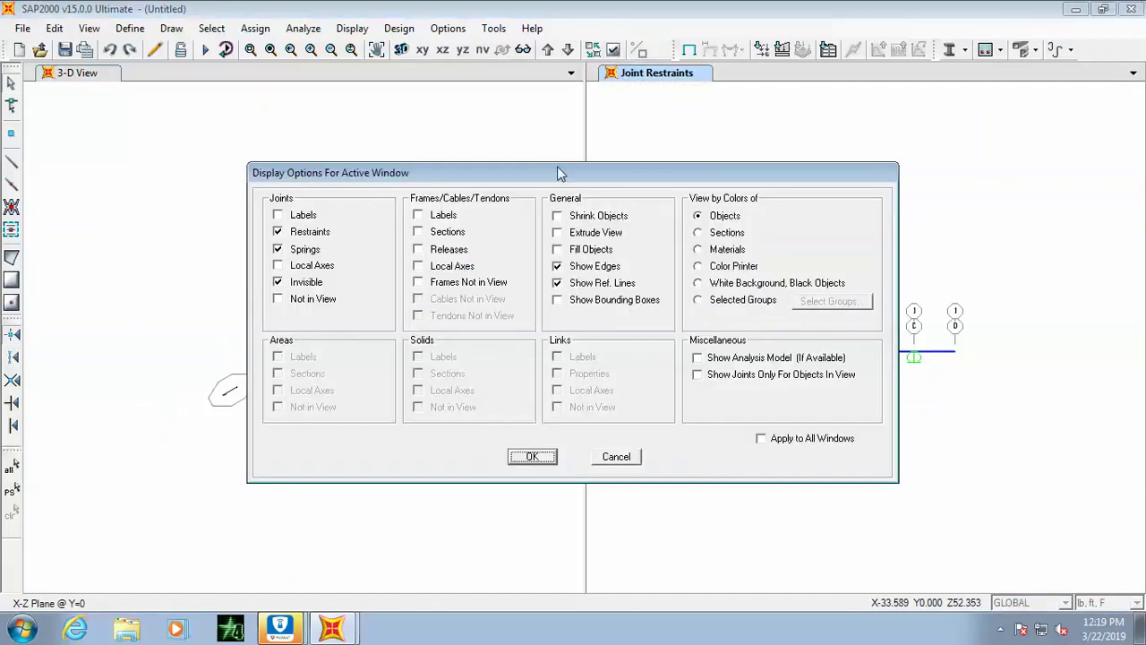
pyautogui.click(436, 235)
pyautogui.click(532, 457)
pyautogui.scroll(3, 770, 340)
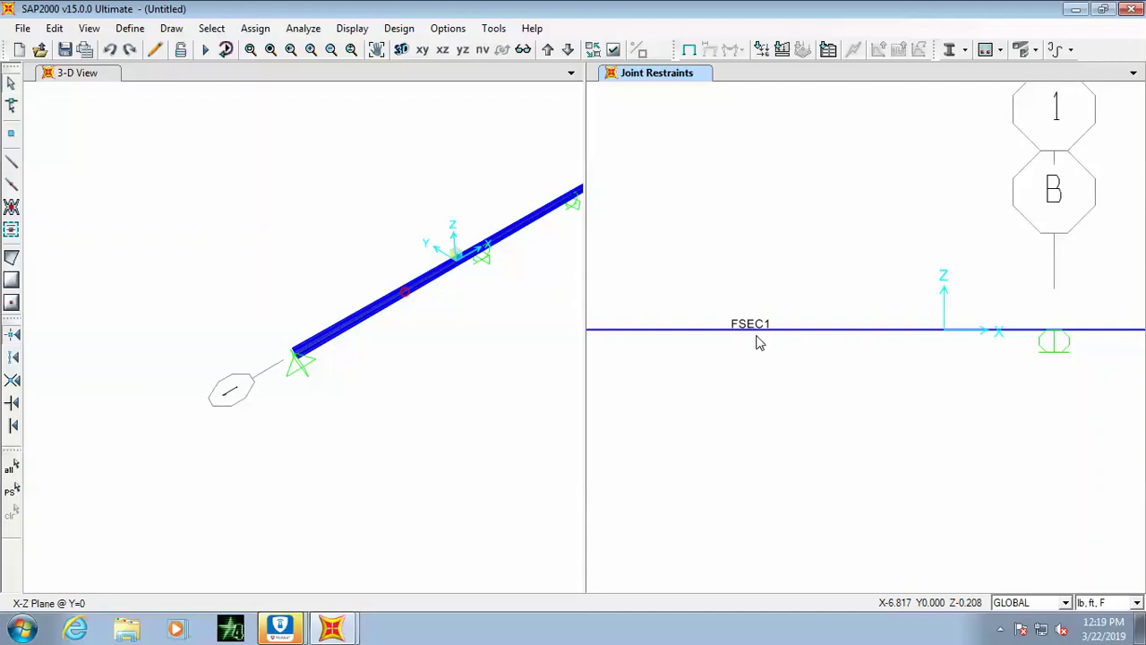
pyautogui.scroll(-5, 737, 345)
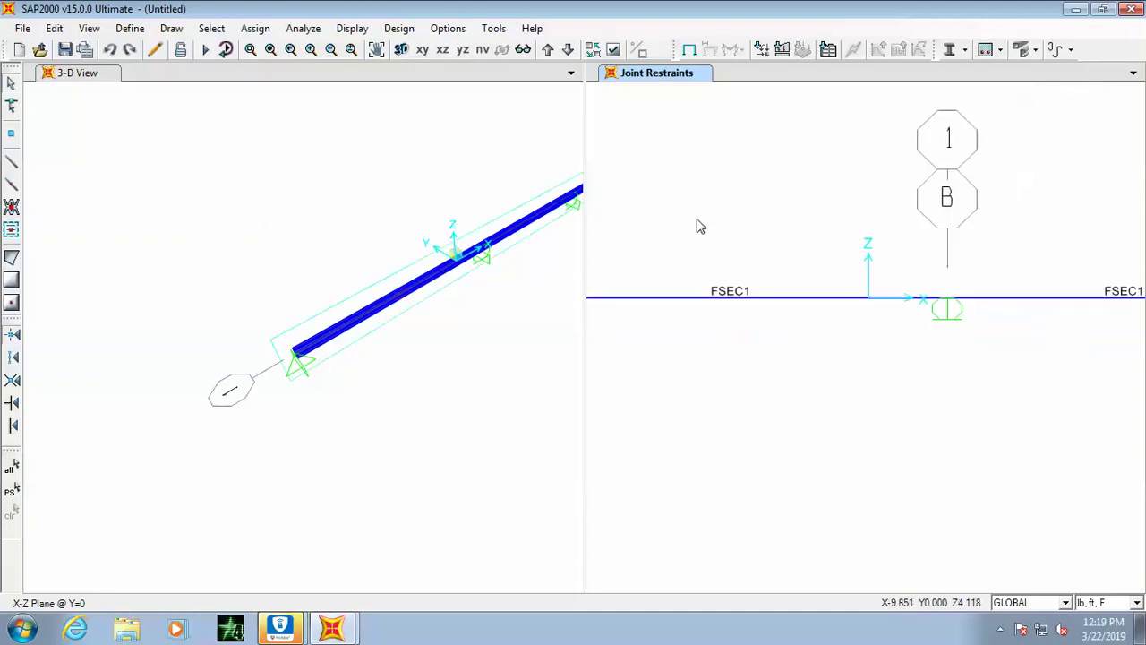
# - Assign the B=12X16 frame section to all three beam spans
pyautogui.moveTo(924, 211); pyautogui.dragTo(643, 297)
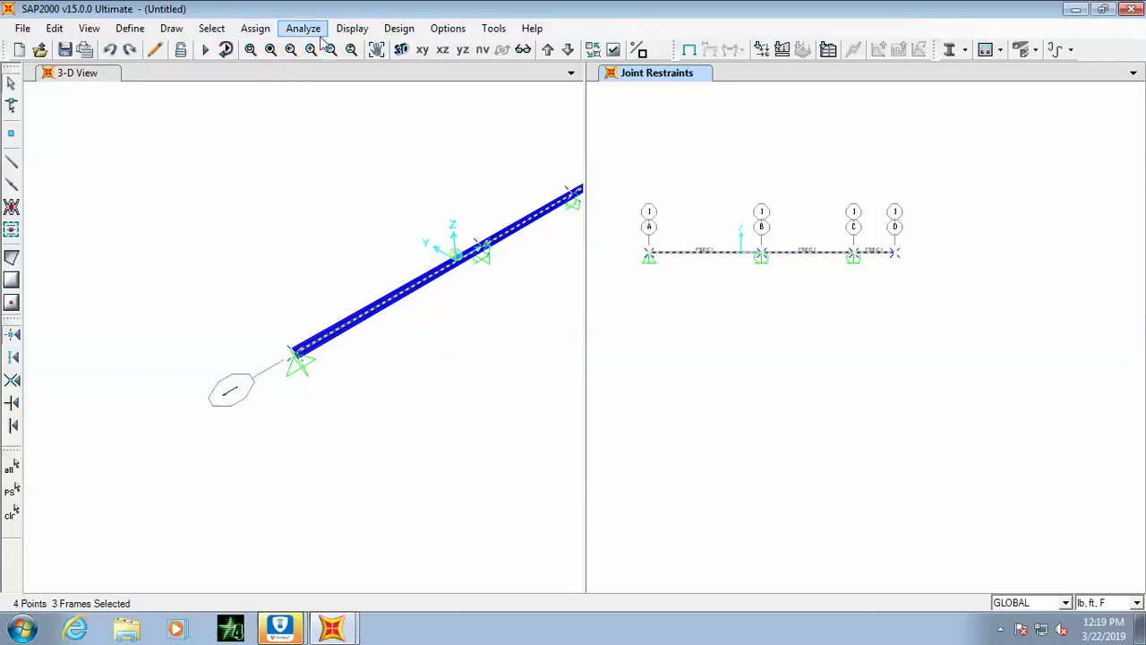
pyautogui.click(241, 30)
pyautogui.moveTo(277, 81)
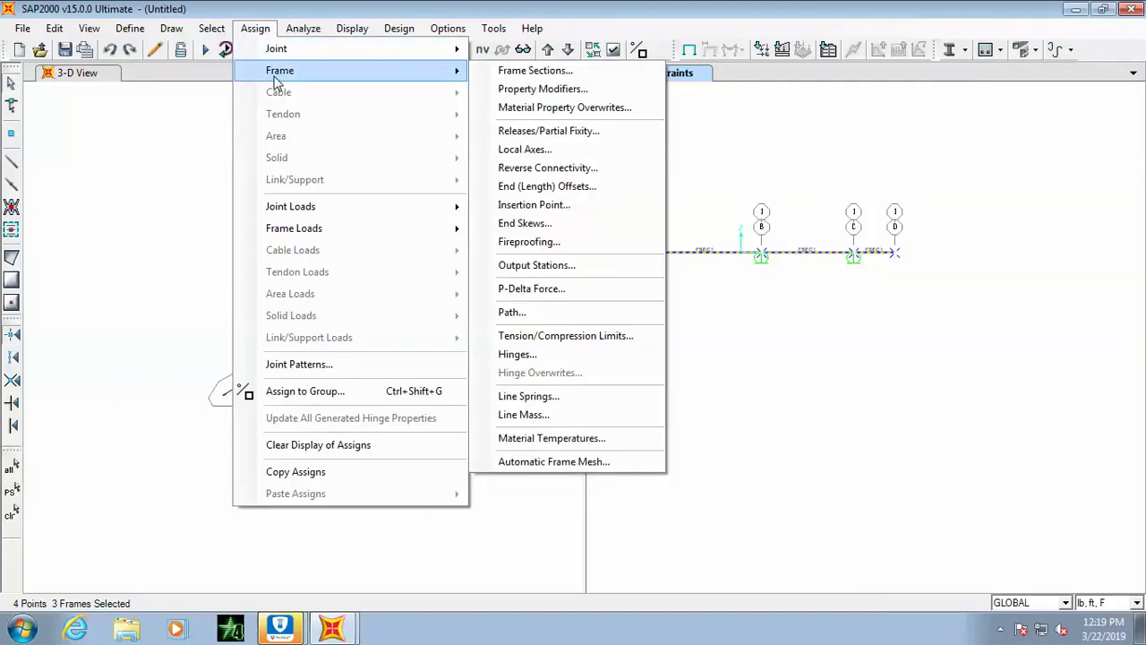
pyautogui.click(529, 72)
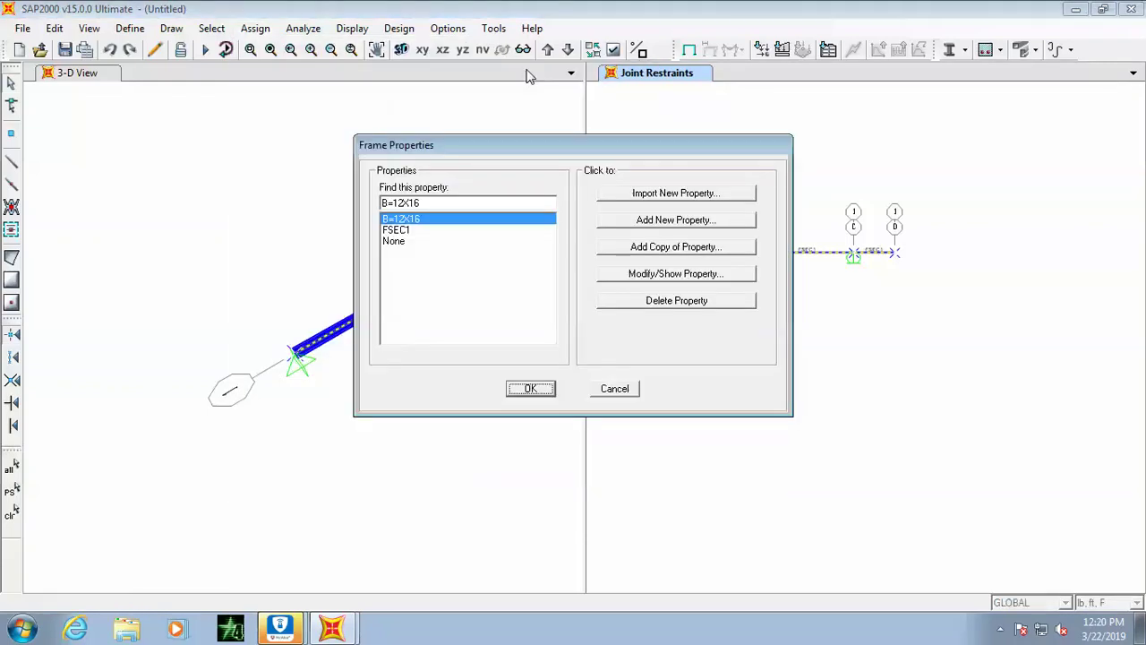
pyautogui.click(409, 230)
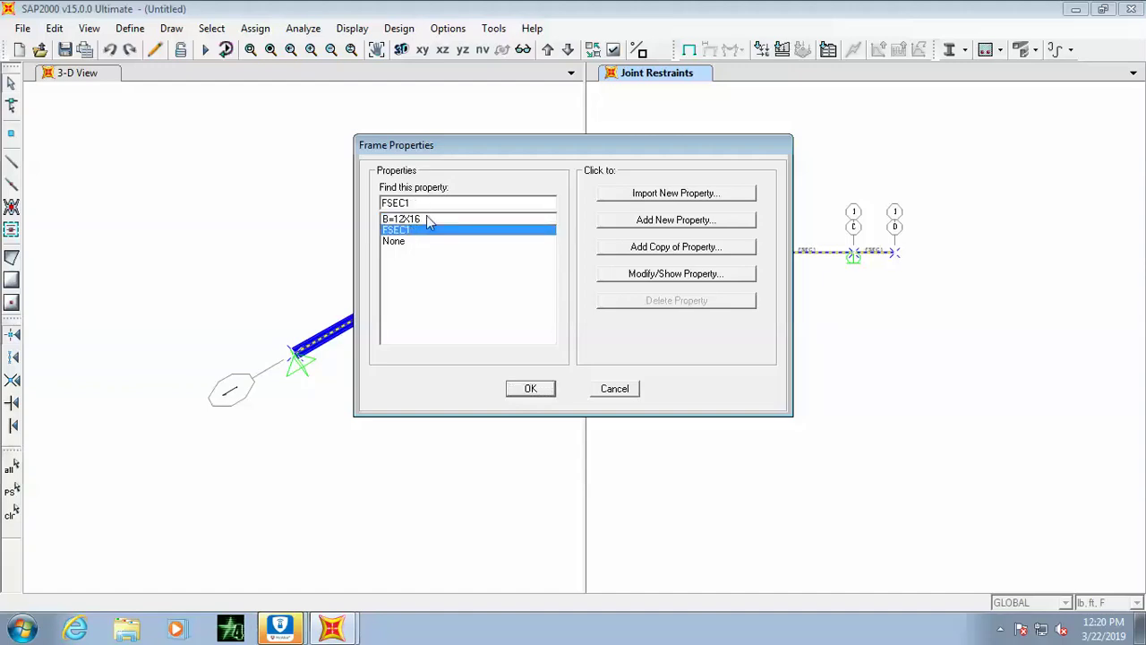
pyautogui.click(428, 220)
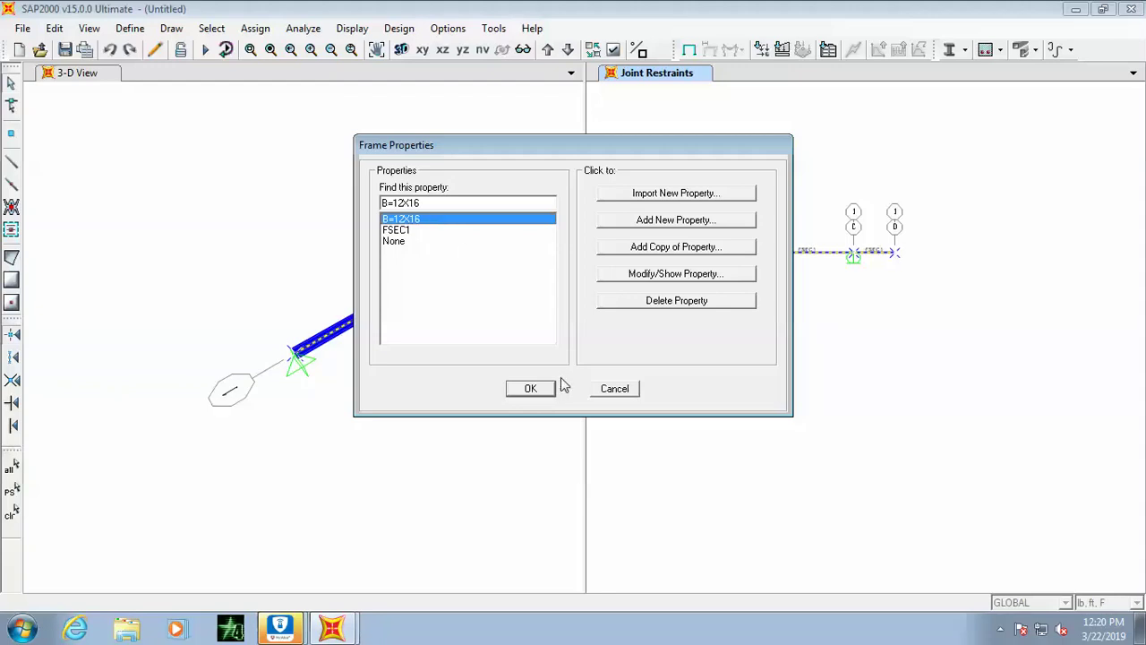
pyautogui.click(531, 388)
# - Examine the section labels on the spans in the X-Z view and the extruded beam shape in the 3-D View
pyautogui.scroll(4, 714, 246)
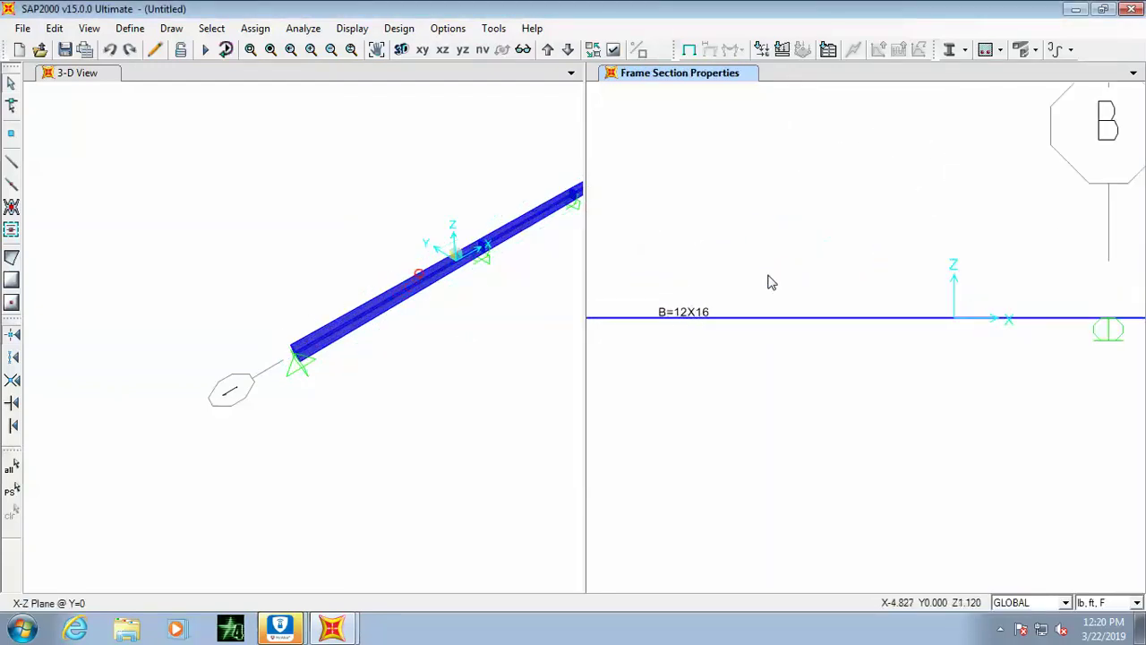
pyautogui.scroll(-1, 768, 281)
pyautogui.click(271, 364)
pyautogui.scroll(3, 273, 349)
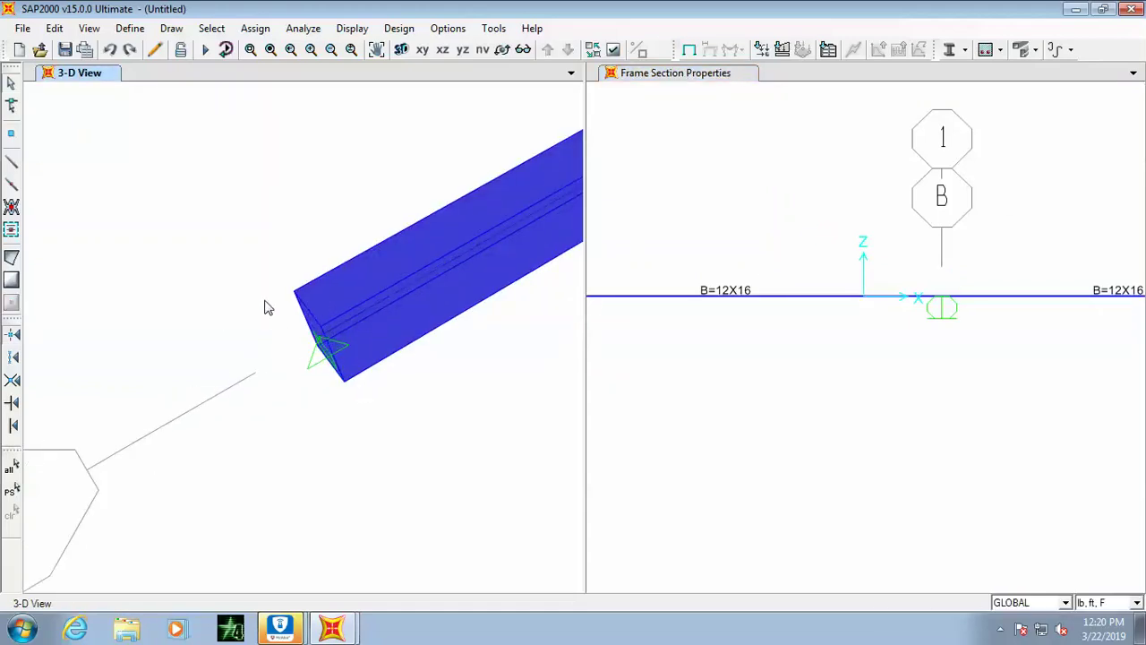
pyautogui.scroll(-1, 305, 417)
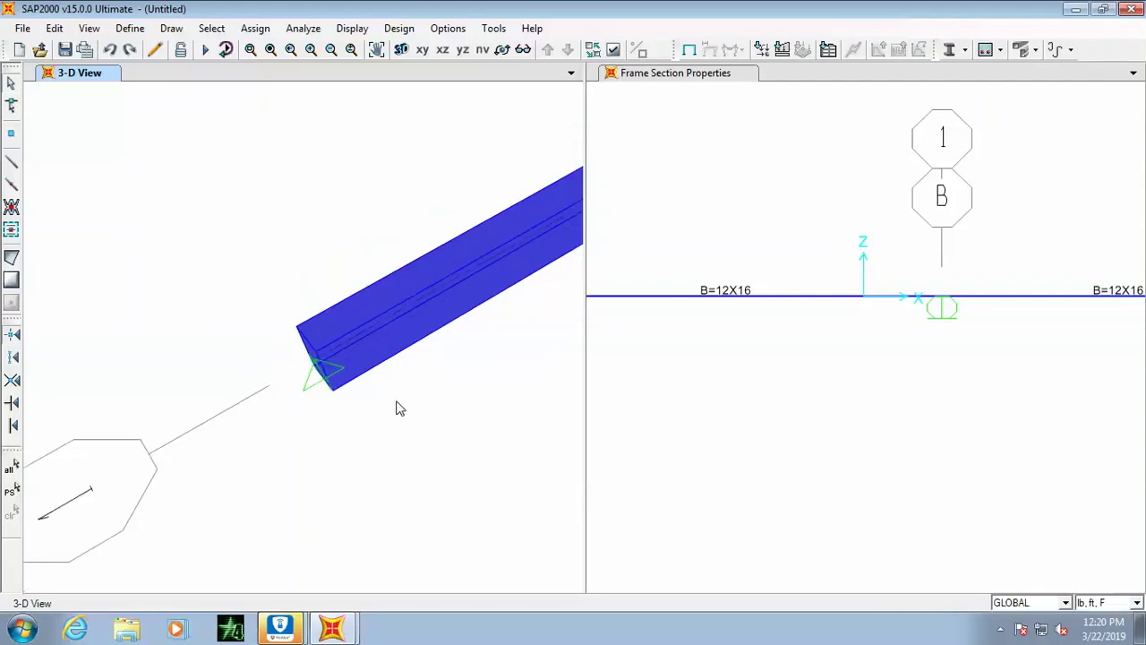
pyautogui.click(757, 391)
pyautogui.scroll(-2, 758, 391)
pyautogui.scroll(-2, 757, 392)
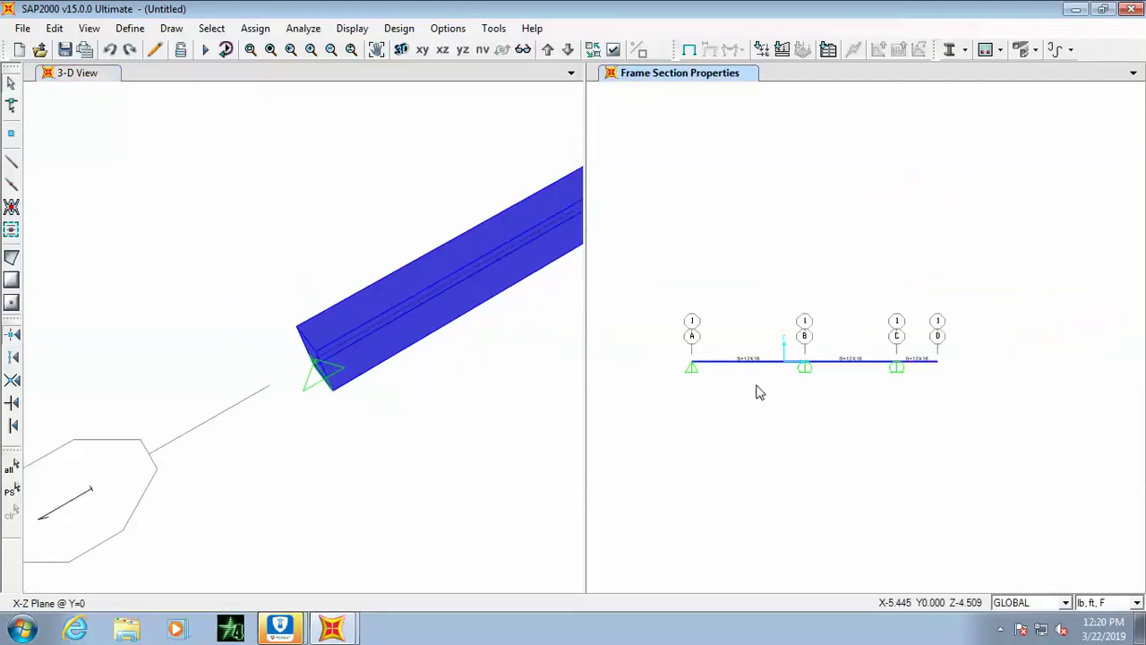
pyautogui.click(1000, 629)
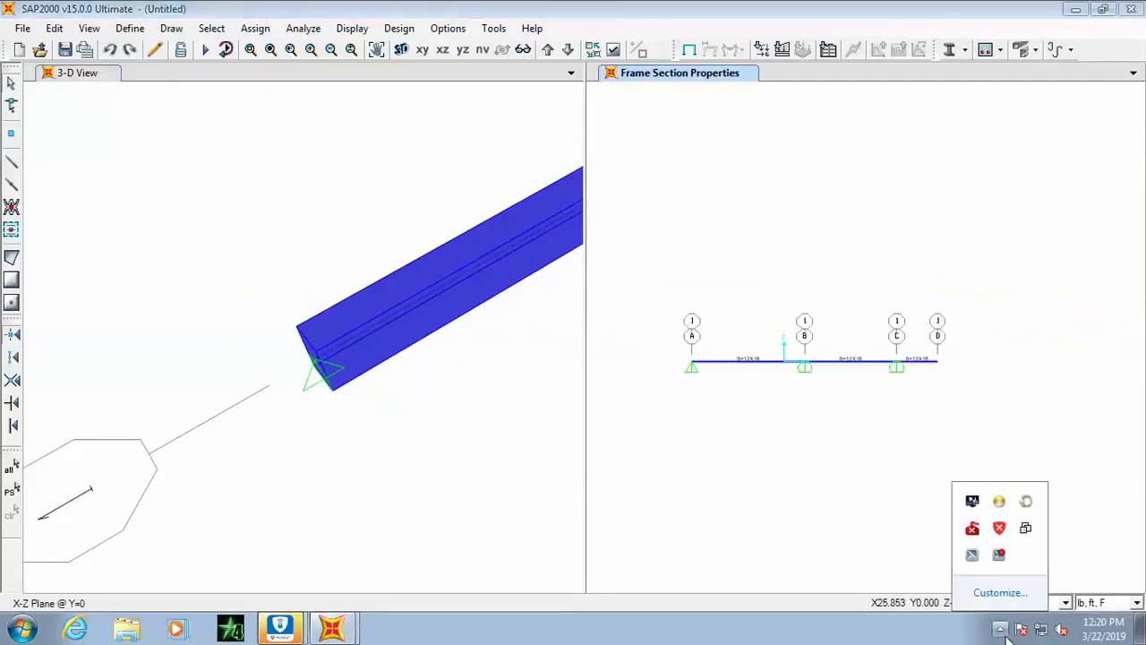
pyautogui.click(901, 594)
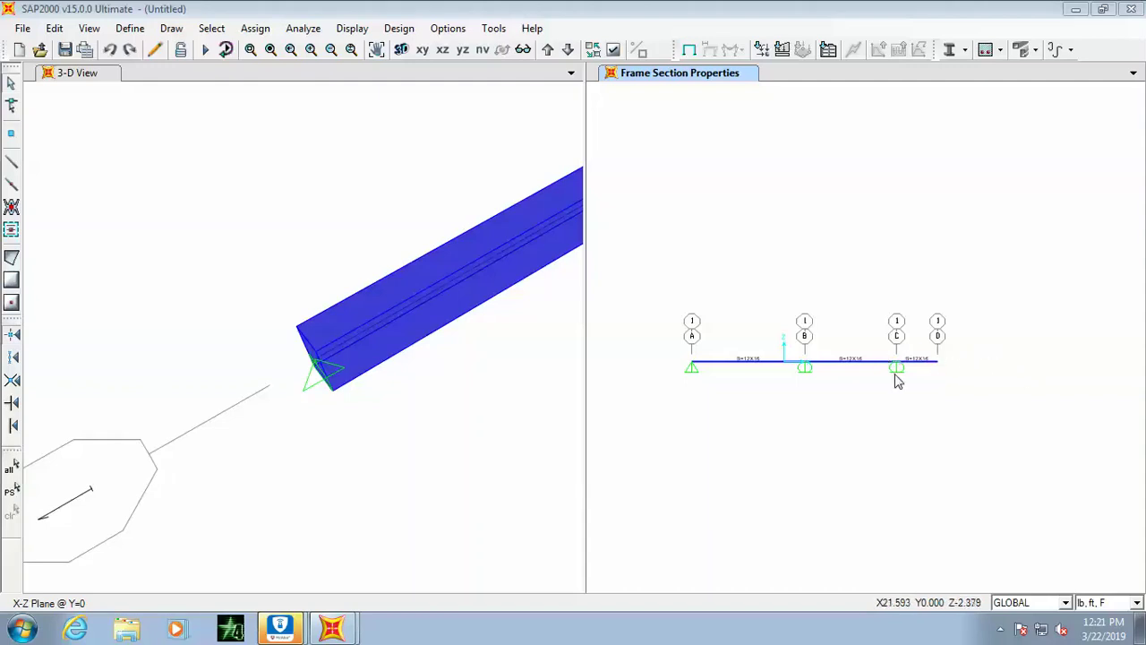
# - Assign an 85 lb/ft uniform gravity load in the SDL pattern to spans B-C and C-D, selecting them in the X-Y plane view
pyautogui.scroll(3, 842, 292)
pyautogui.scroll(-1, 854, 322)
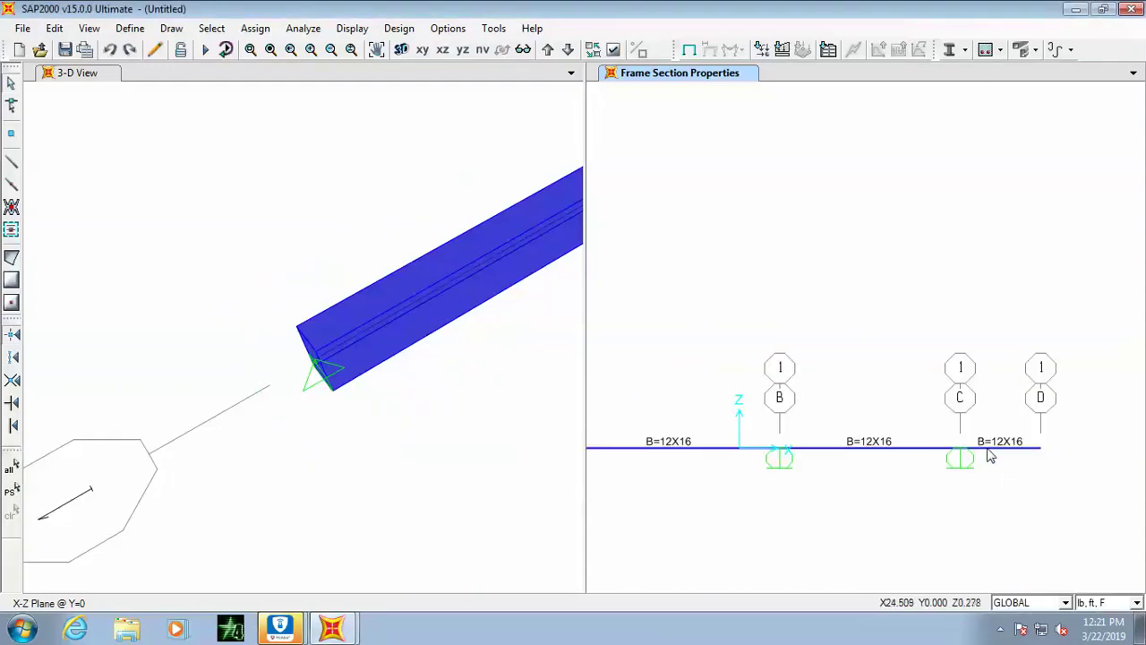
pyautogui.click(421, 49)
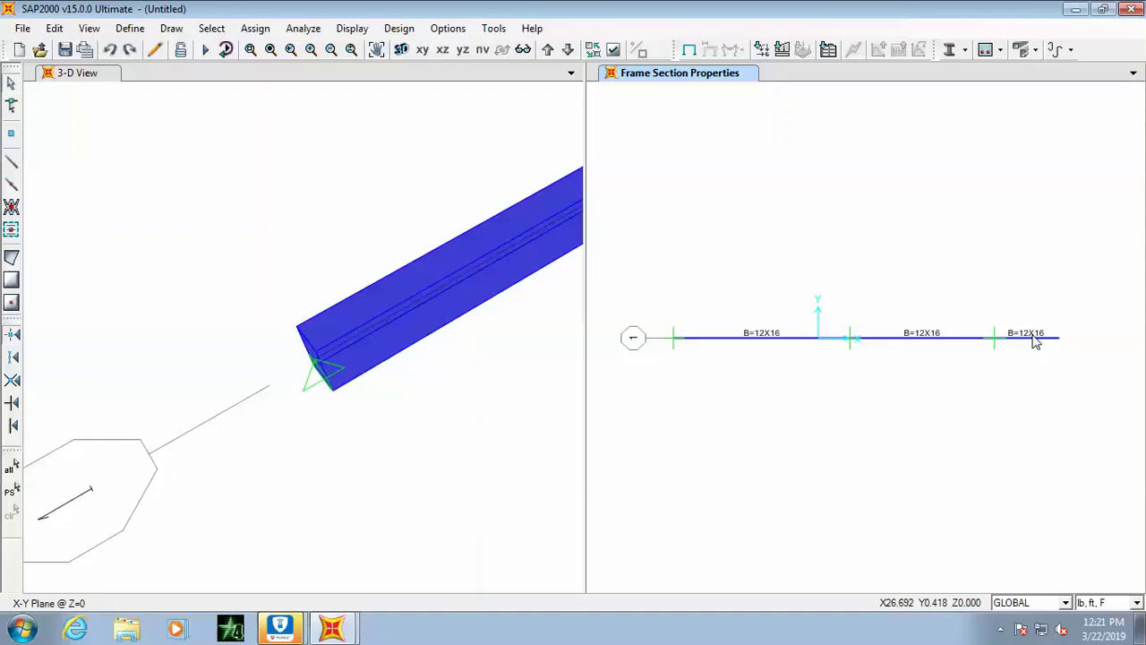
pyautogui.moveTo(1055, 312); pyautogui.dragTo(1030, 369)
pyautogui.moveTo(960, 318); pyautogui.dragTo(926, 380)
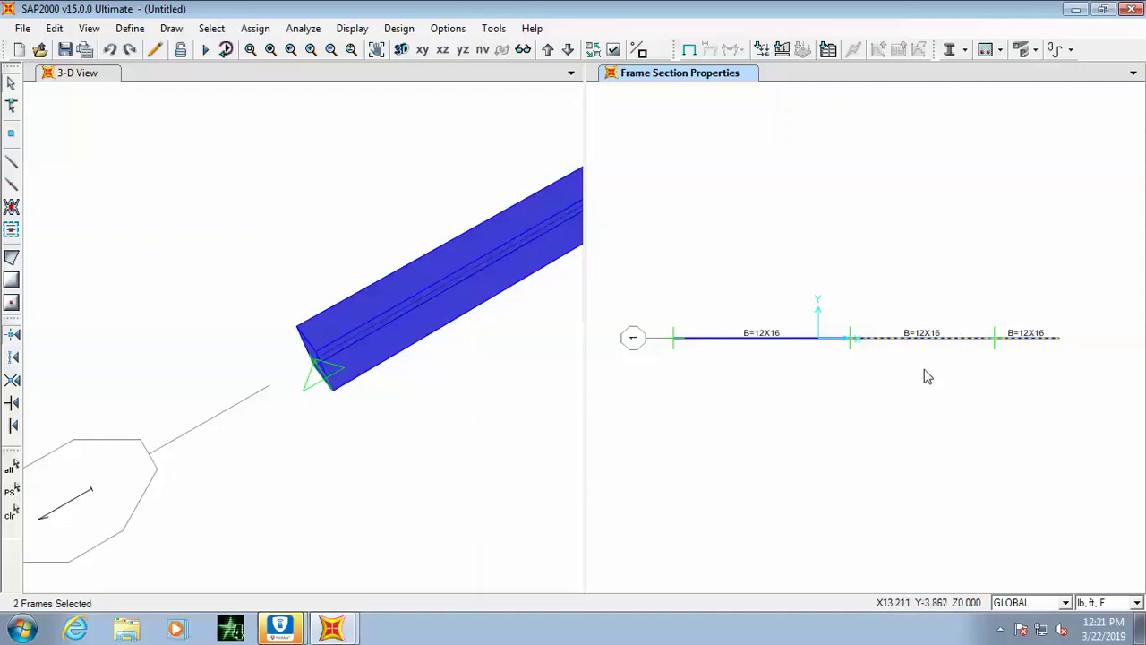
pyautogui.click(265, 30)
pyautogui.moveTo(385, 228)
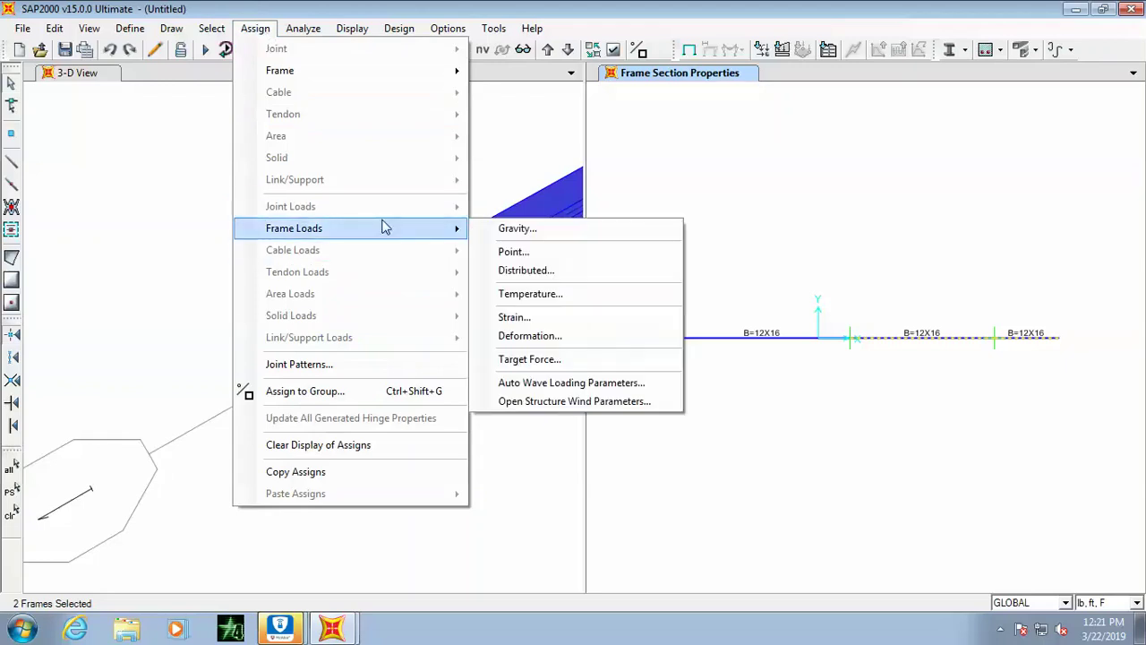
pyautogui.click(527, 270)
pyautogui.click(555, 229)
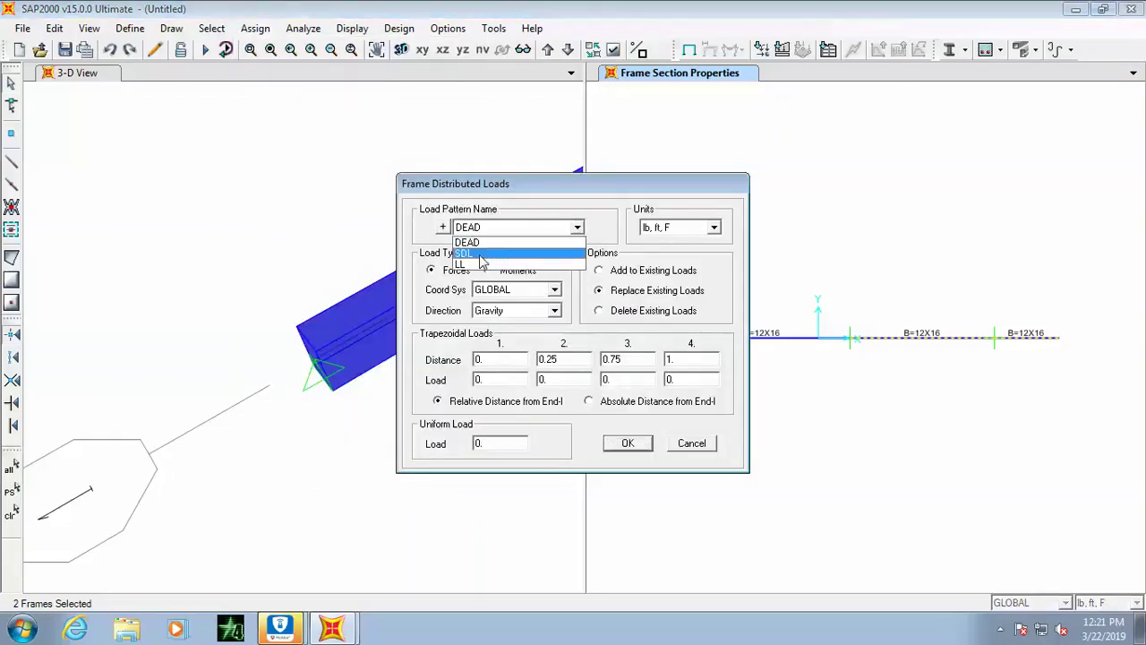
pyautogui.click(481, 254)
pyautogui.doubleClick(494, 440)
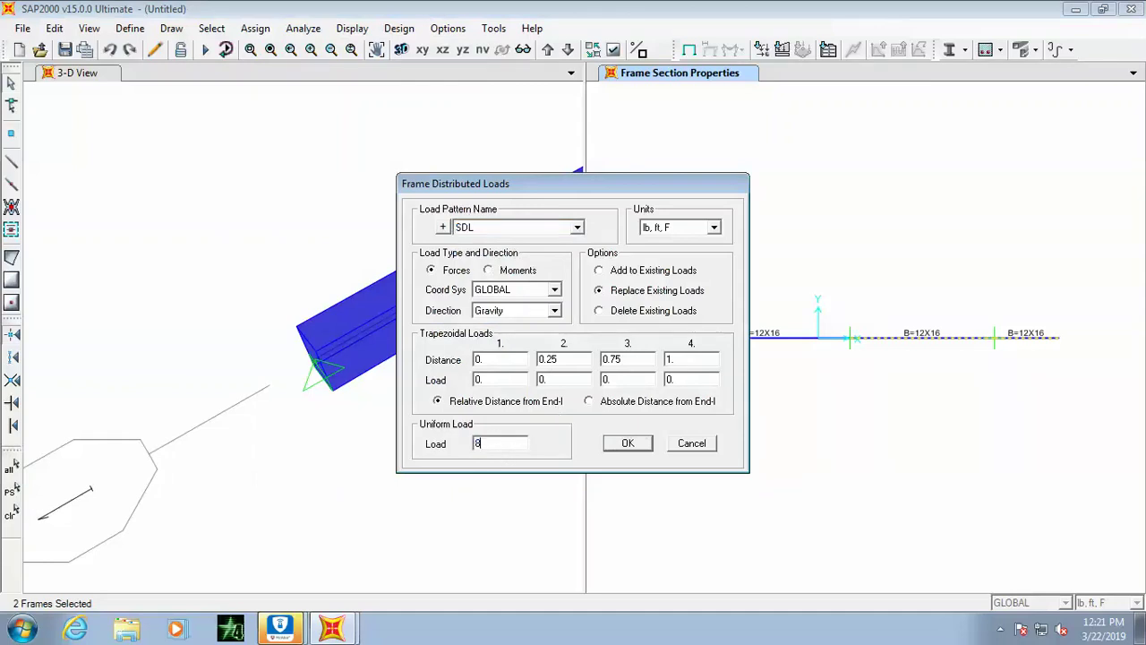
pyautogui.click(628, 444)
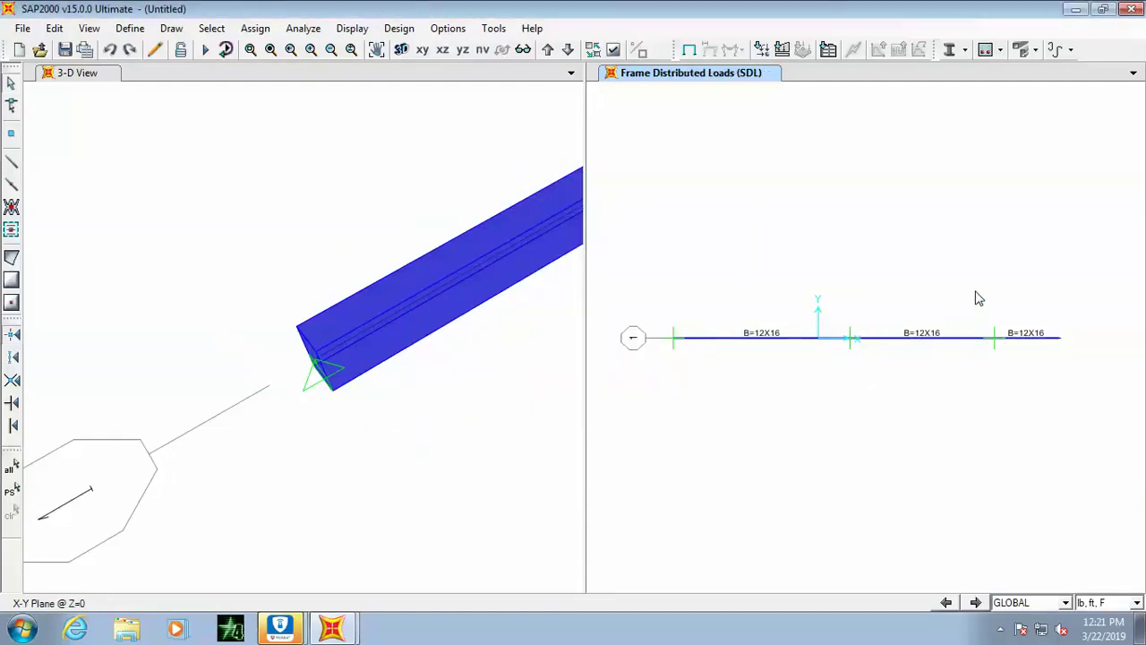
# - Reapply the 85 lb/ft SDL uniform load to spans B-C and C-D, replacing existing loads, and show the beam in the X-Z plane
pyautogui.scroll(1, 978, 336)
pyautogui.moveTo(1087, 317); pyautogui.dragTo(1050, 365)
pyautogui.moveTo(939, 310); pyautogui.dragTo(911, 392)
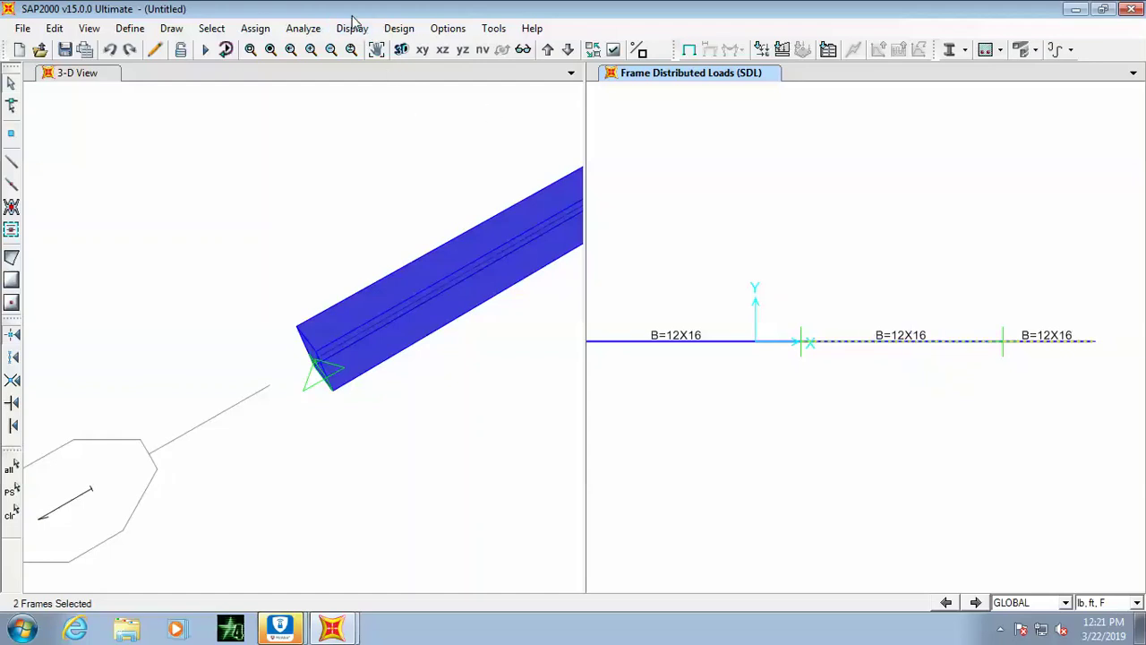
pyautogui.click(255, 28)
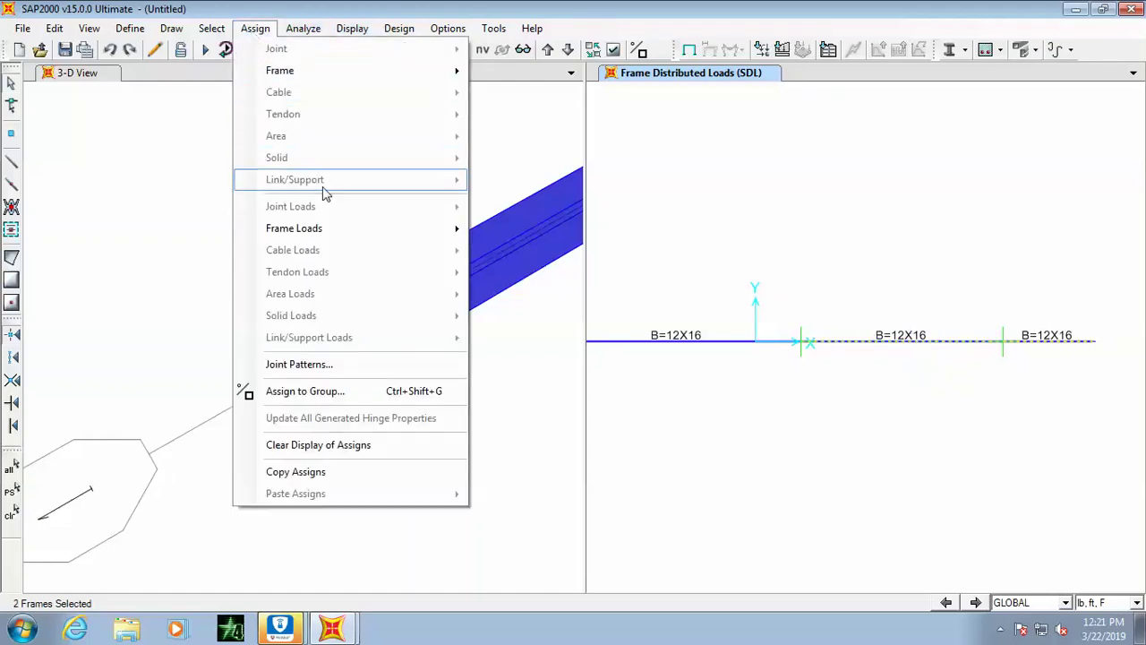
pyautogui.moveTo(380, 231)
pyautogui.click(524, 271)
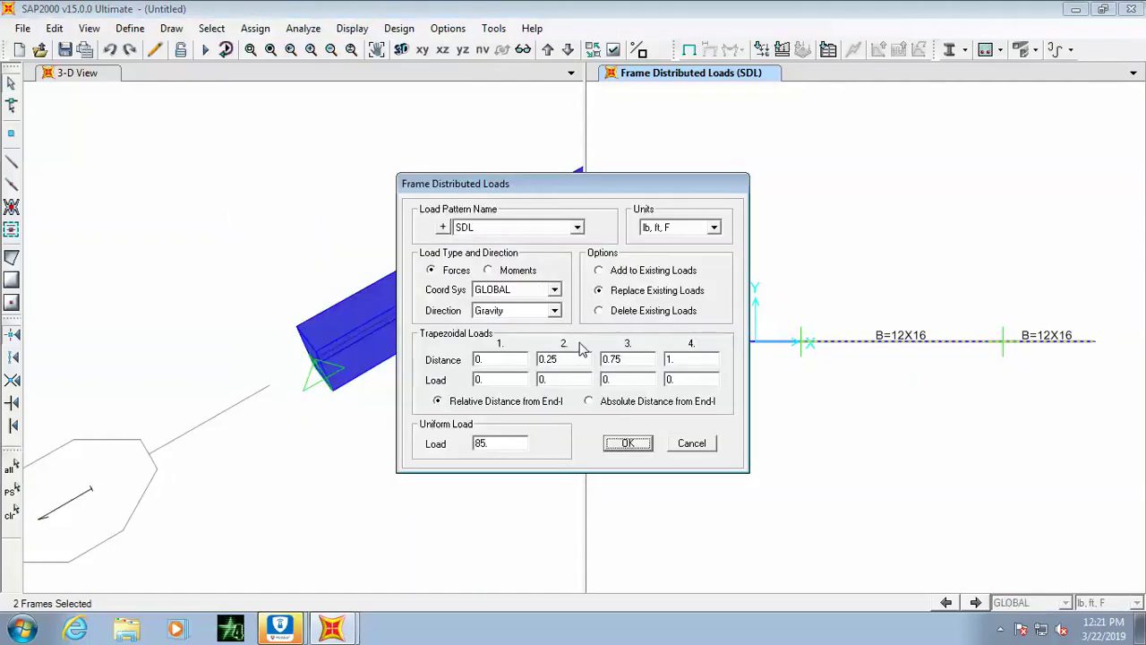
pyautogui.click(628, 443)
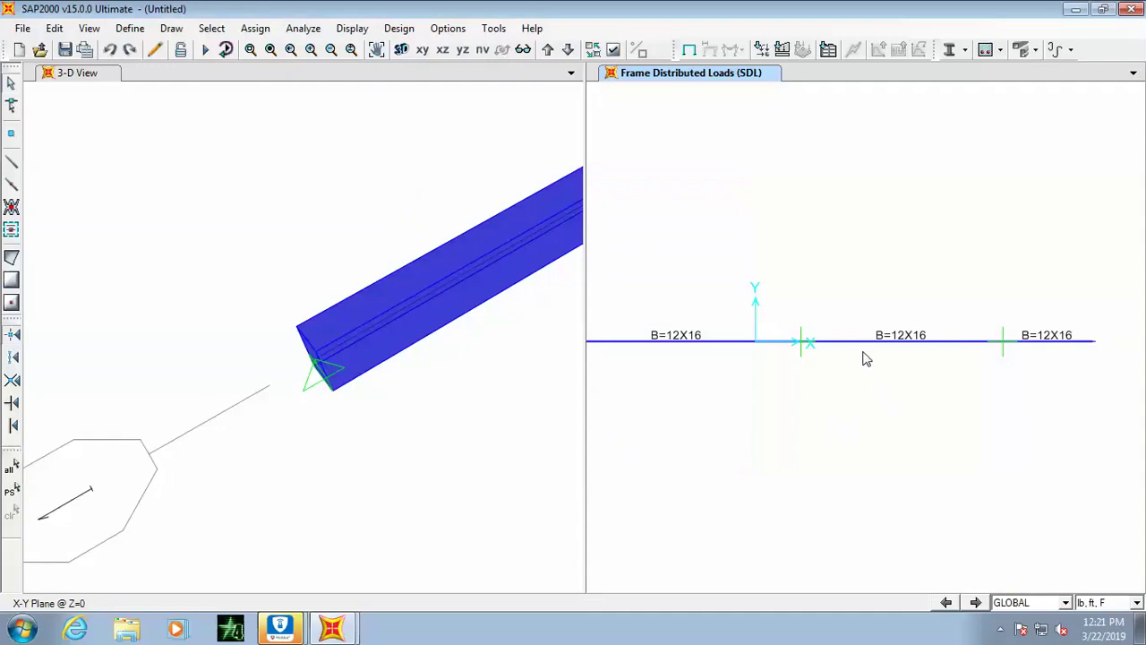
pyautogui.scroll(-1, 843, 260)
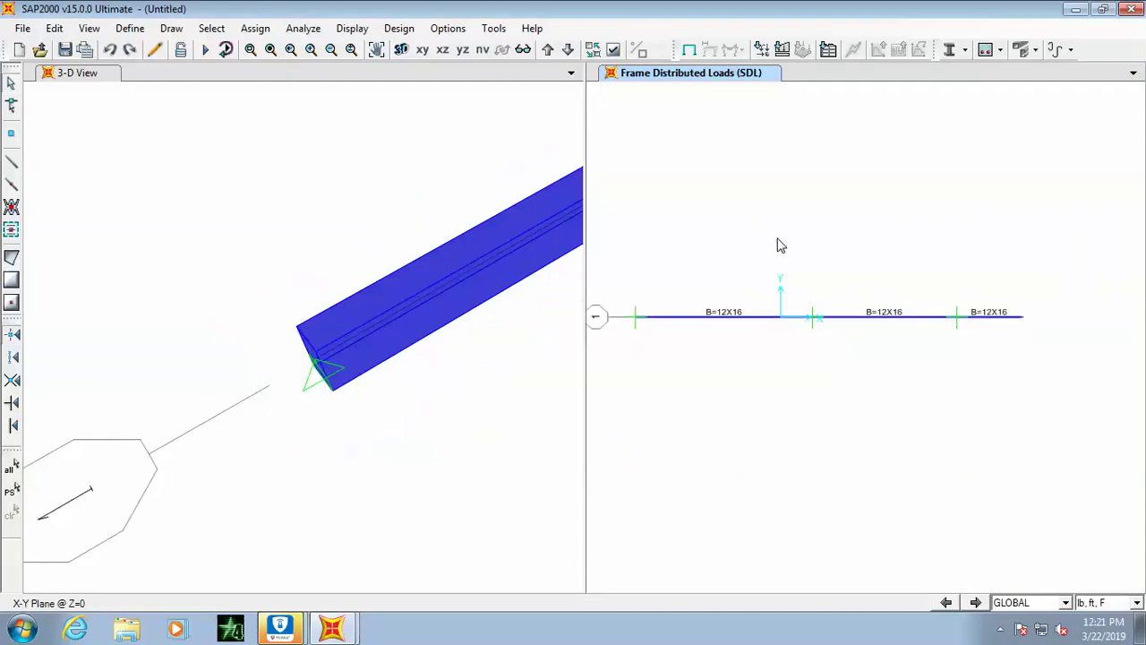
pyautogui.click(451, 54)
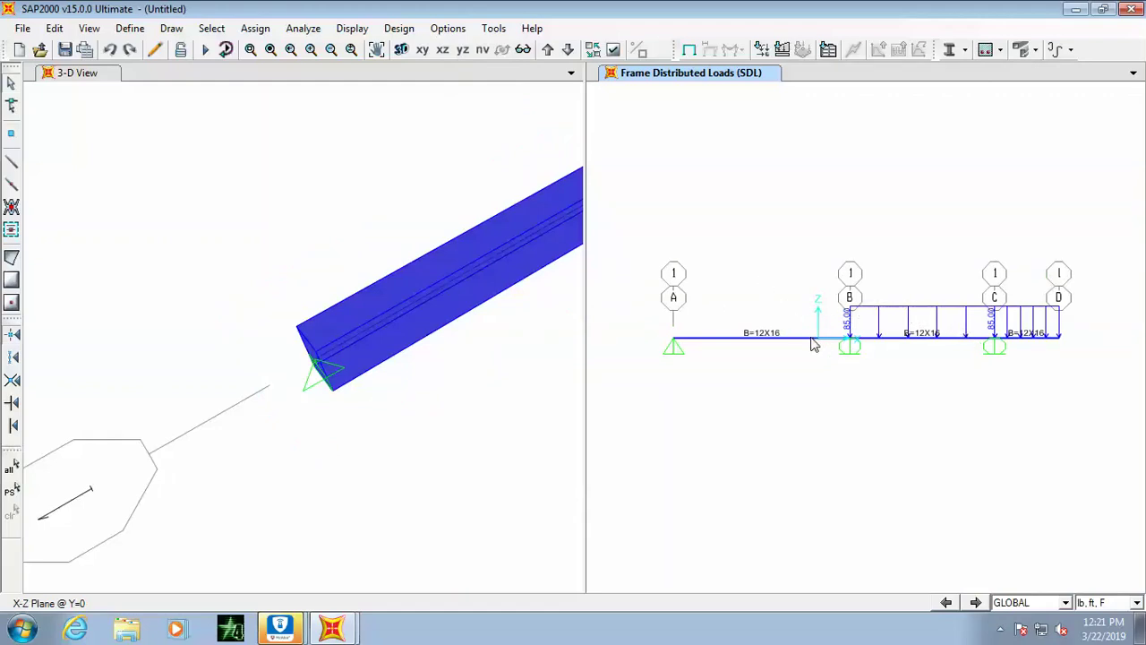
# - Set up a distributed load for span A-B in the LL pattern with zero uniform load and absolute distances from End-I
pyautogui.click(767, 338)
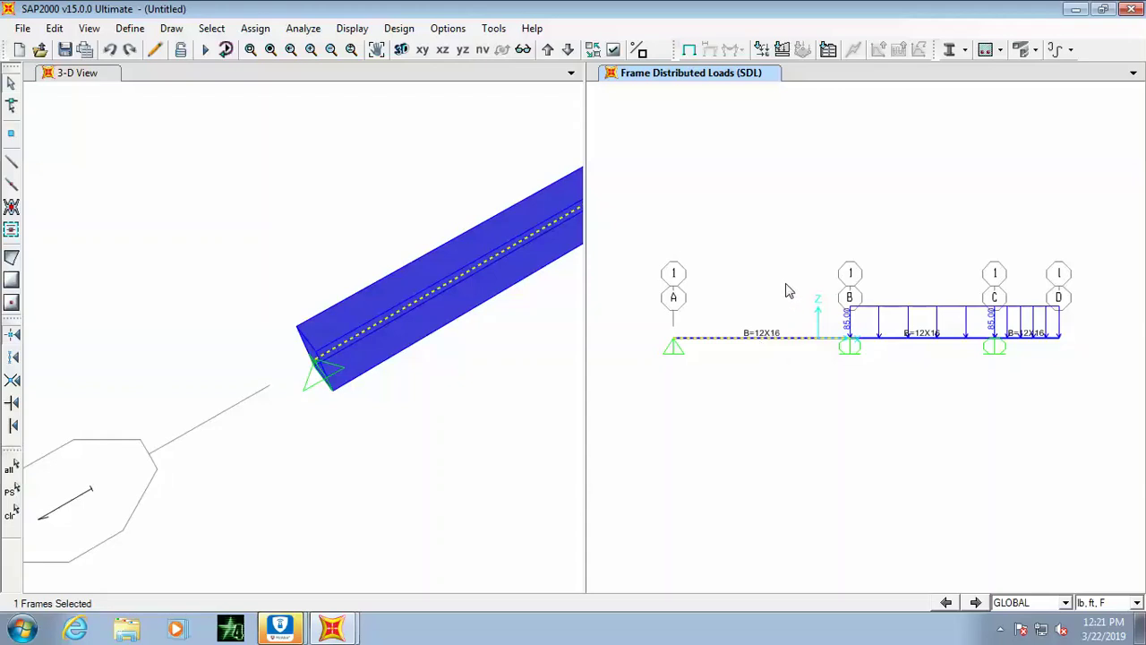
pyautogui.click(266, 36)
pyautogui.moveTo(347, 238)
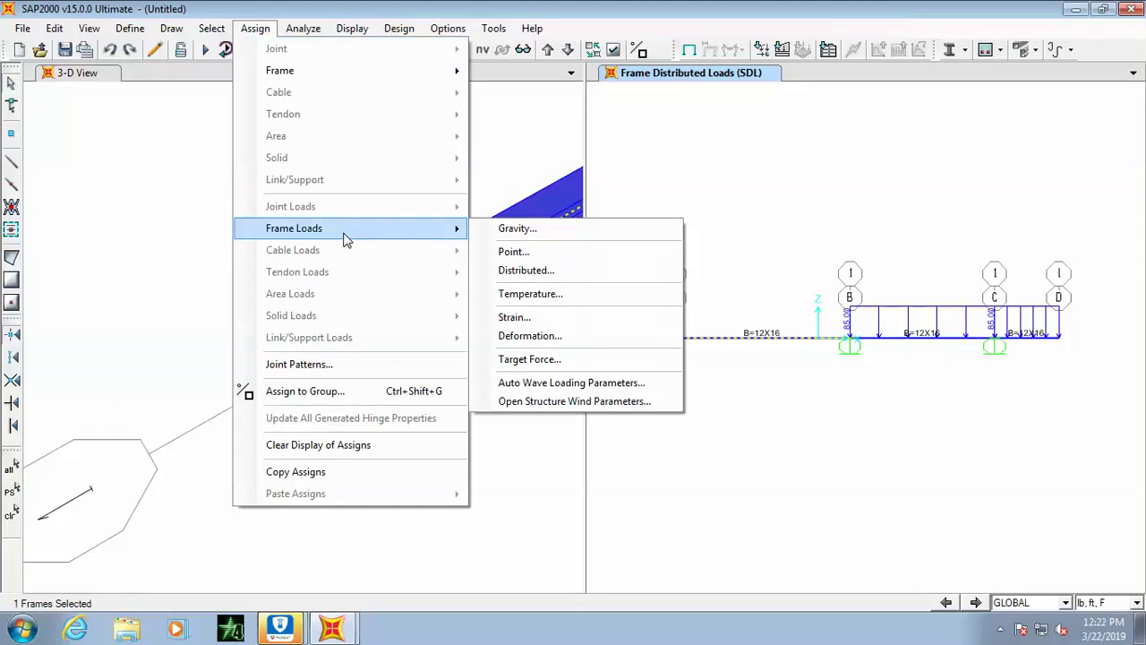
pyautogui.click(544, 270)
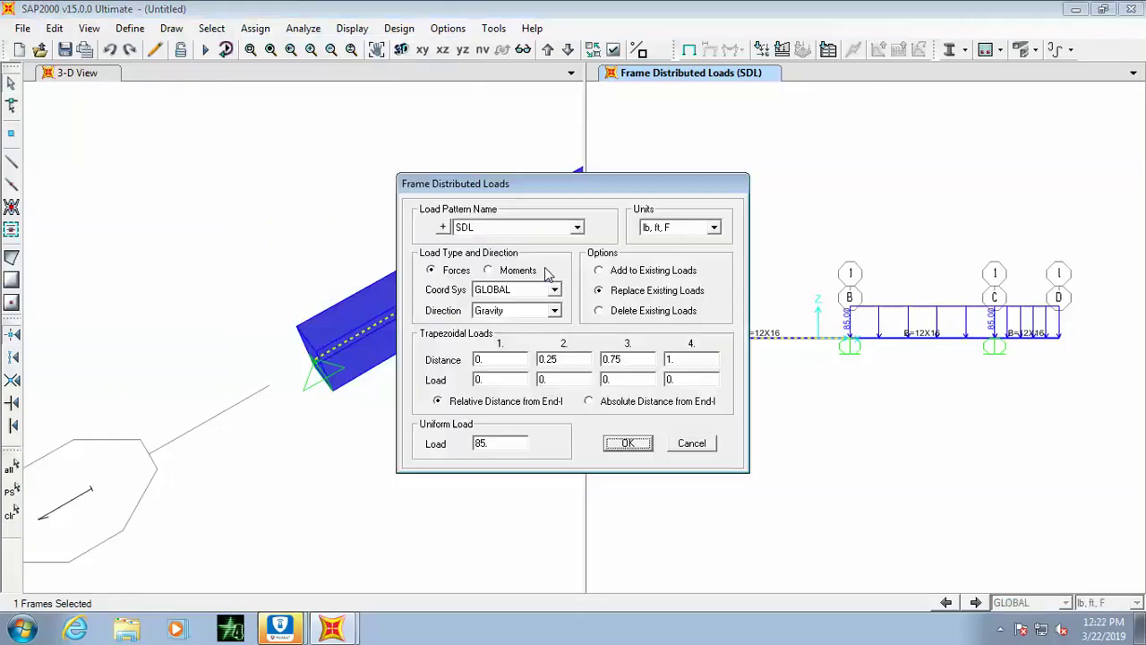
pyautogui.click(575, 228)
pyautogui.click(488, 265)
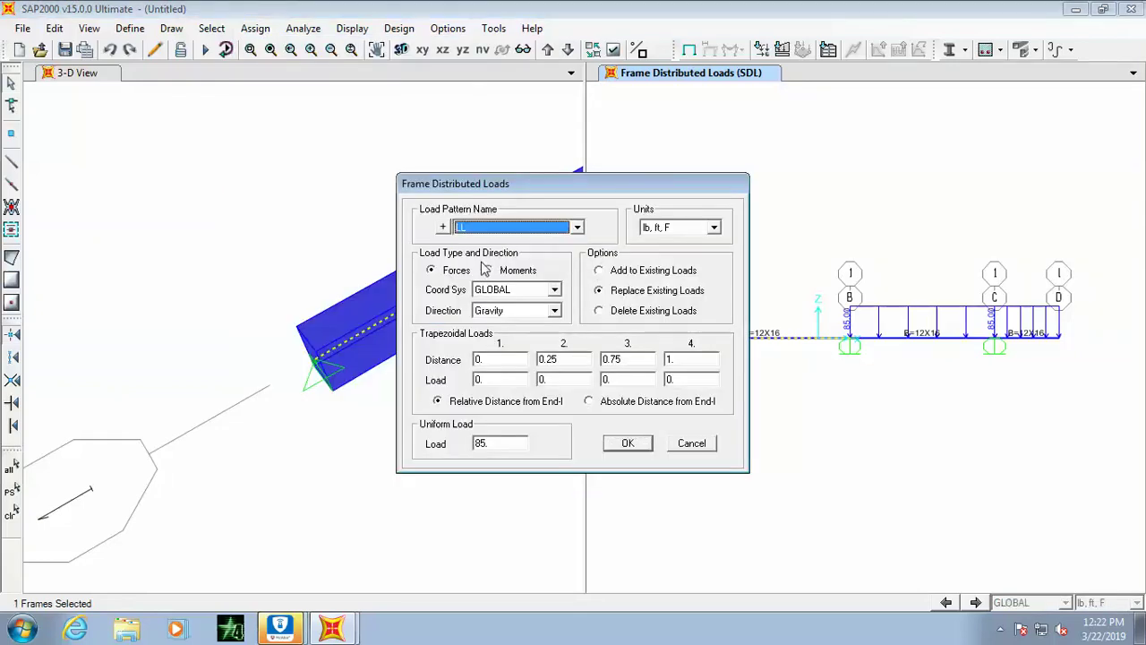
pyautogui.doubleClick(499, 443)
pyautogui.write('0')
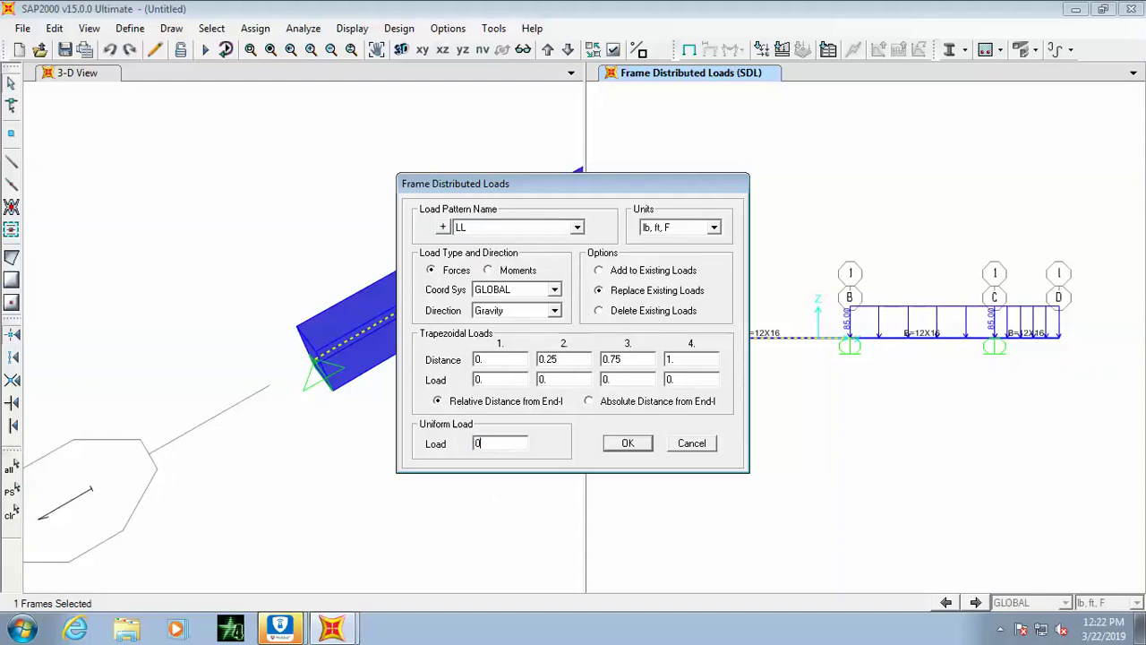
pyautogui.click(588, 402)
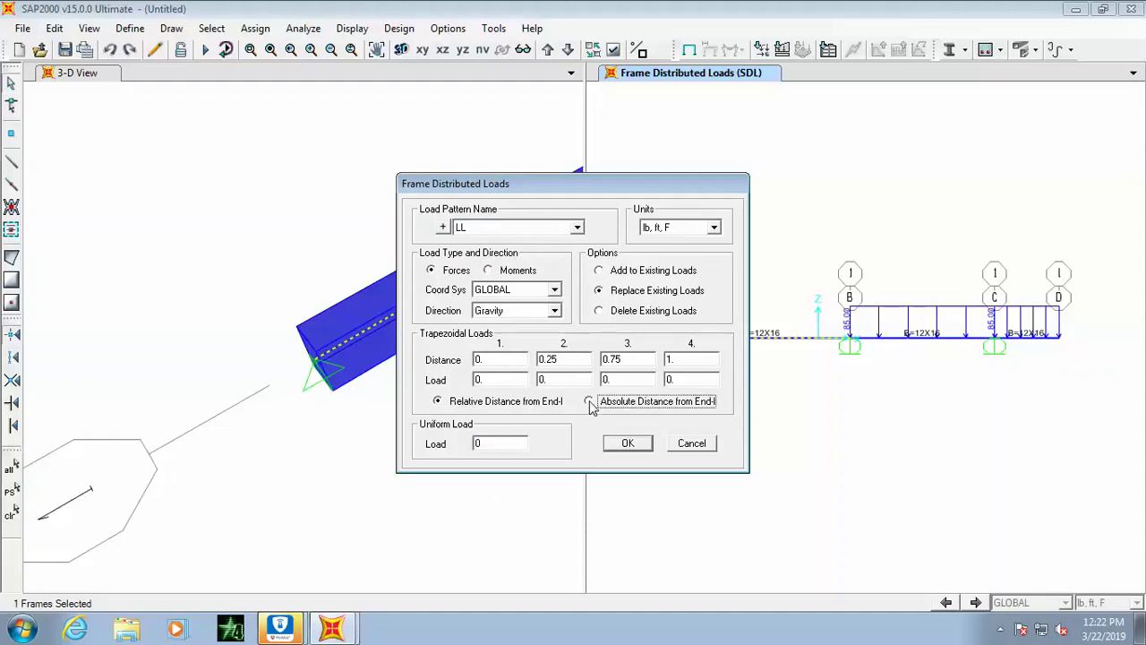
# - Enter and apply trapezoidal load values on span A-B of 60 lb/ft at 0 ft, 111 at midspan and 60 at 22 ft
pyautogui.doubleClick(493, 362)
pyautogui.doubleClick(492, 382)
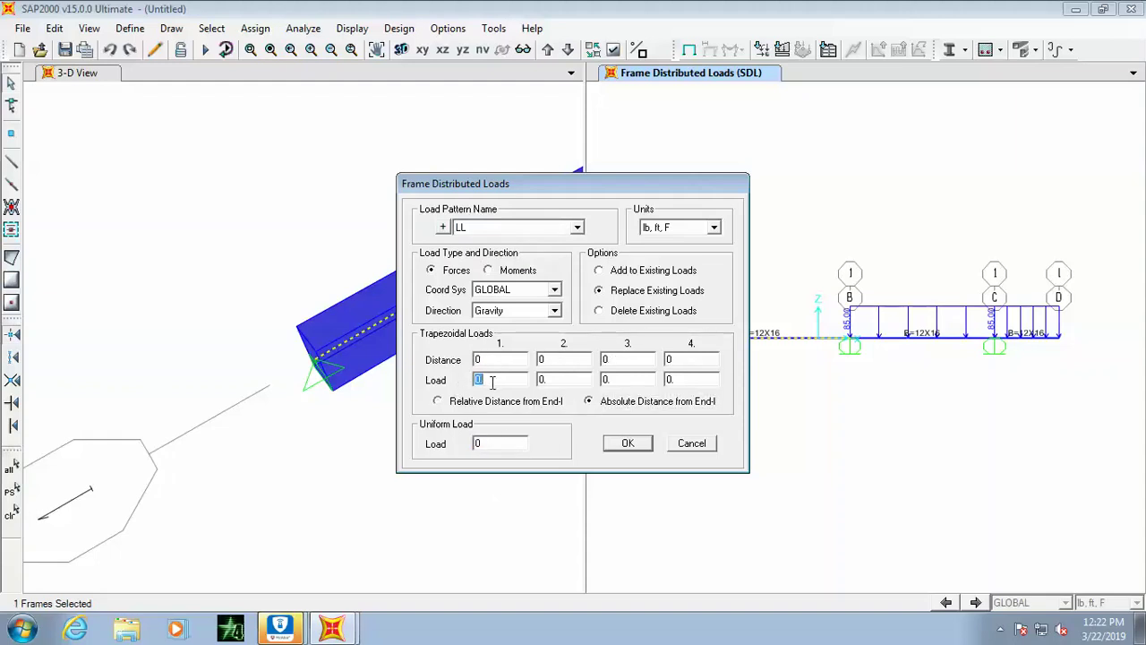
pyautogui.write('601')
pyautogui.doubleClick(619, 360)
pyautogui.write('22')
pyautogui.doubleClick(616, 379)
pyautogui.write('60')
pyautogui.click(620, 444)
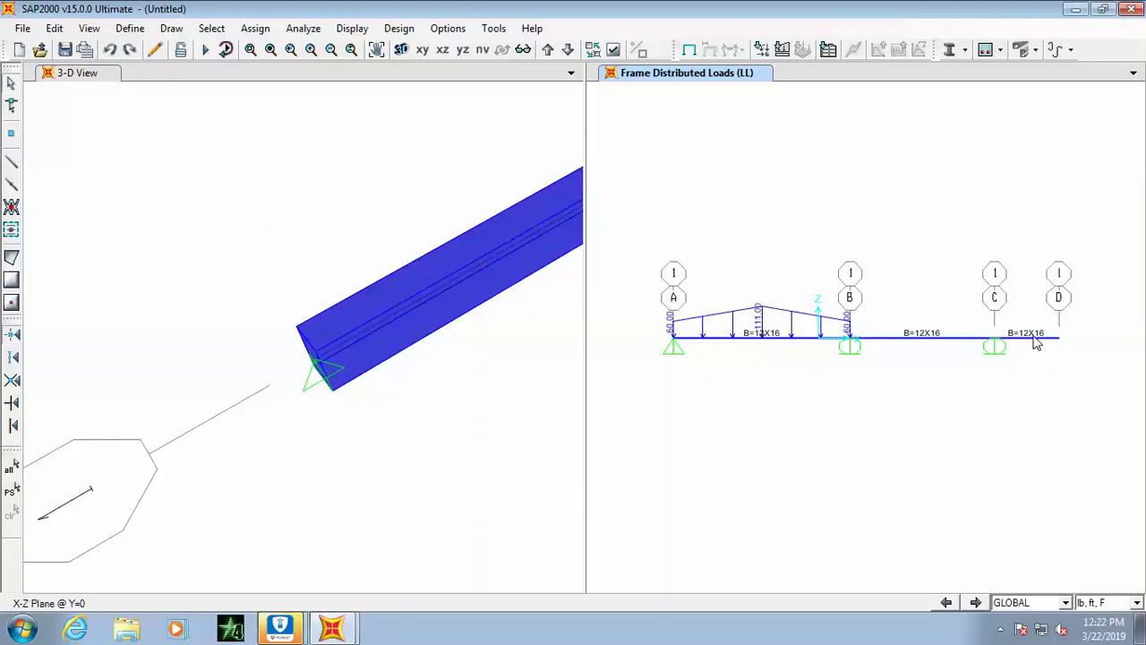
# - Select only the overhang C-D and set up a frame point load in the LL pattern with absolute distances from End-I
pyautogui.moveTo(1066, 313); pyautogui.dragTo(1037, 356)
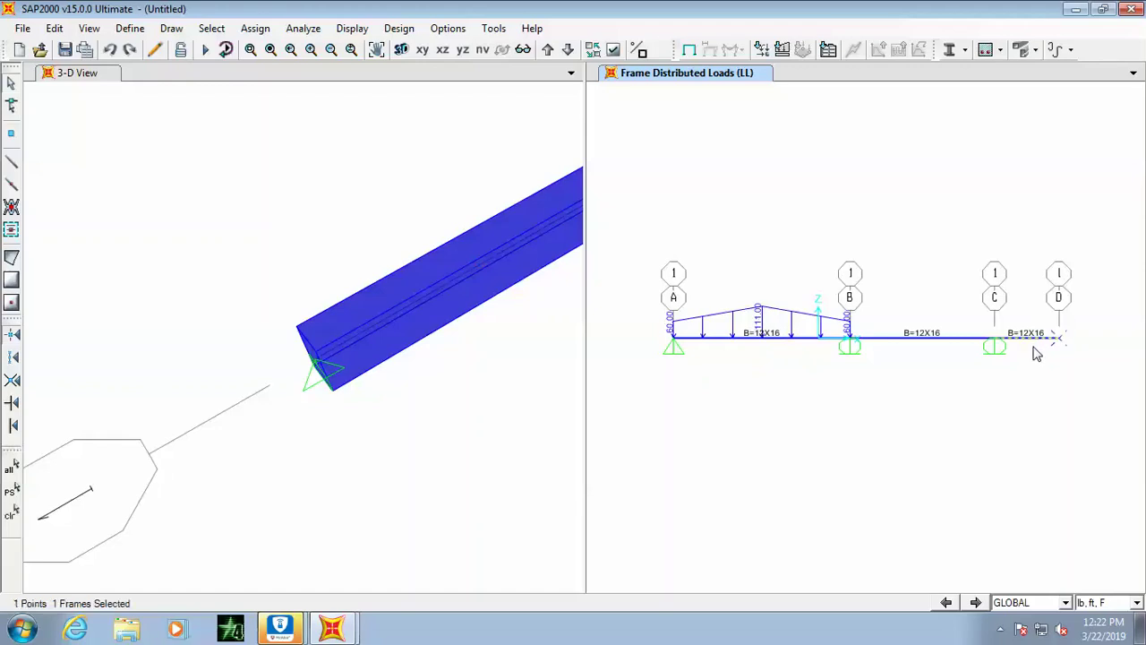
pyautogui.click(853, 256)
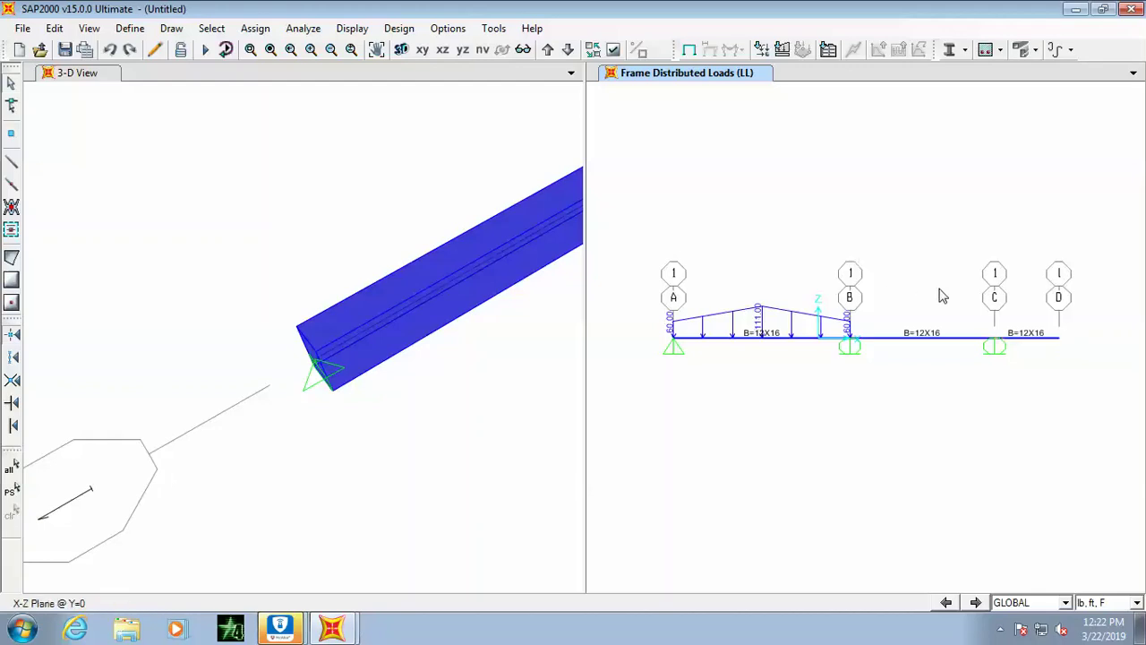
pyautogui.click(1030, 339)
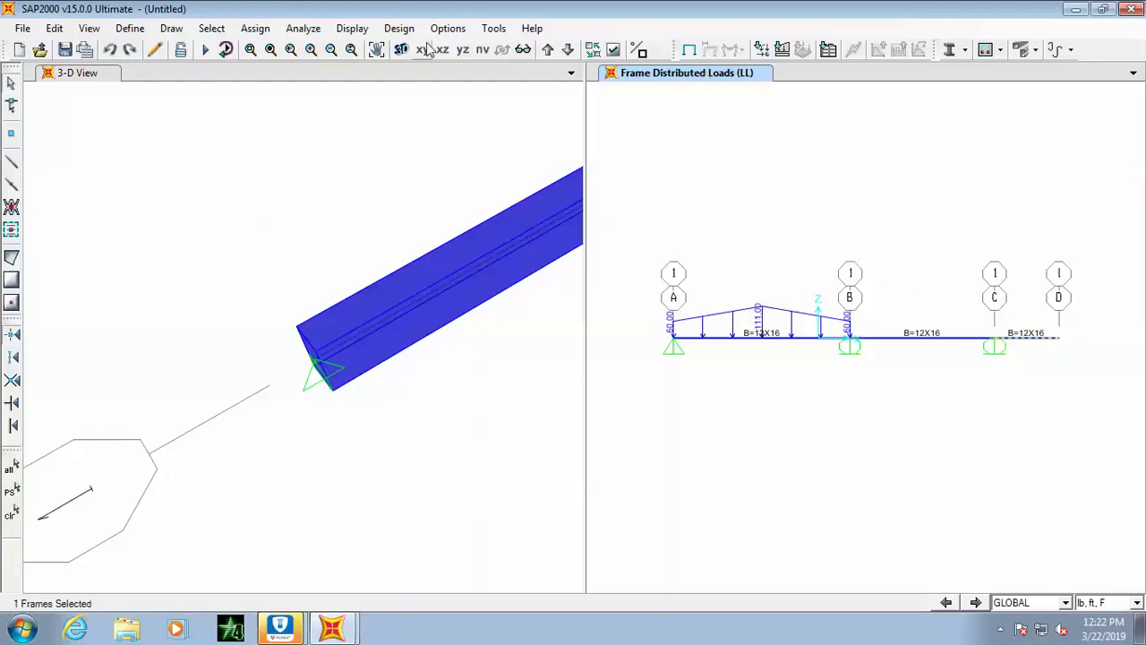
pyautogui.click(255, 28)
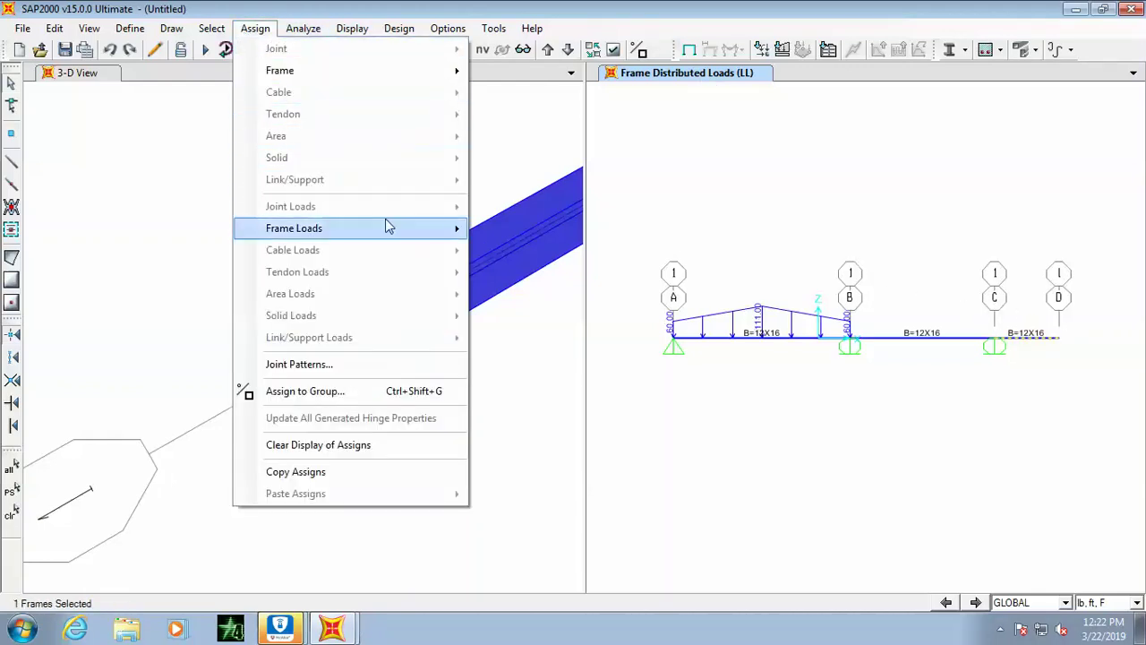
pyautogui.moveTo(390, 227)
pyautogui.click(514, 251)
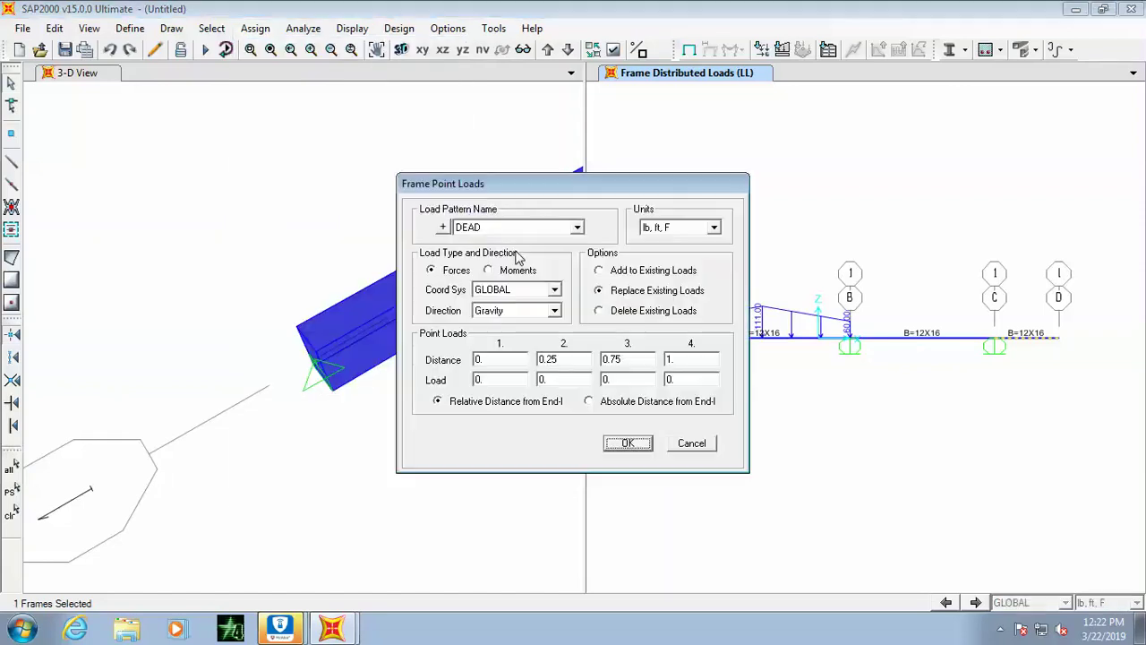
pyautogui.click(566, 231)
pyautogui.click(480, 261)
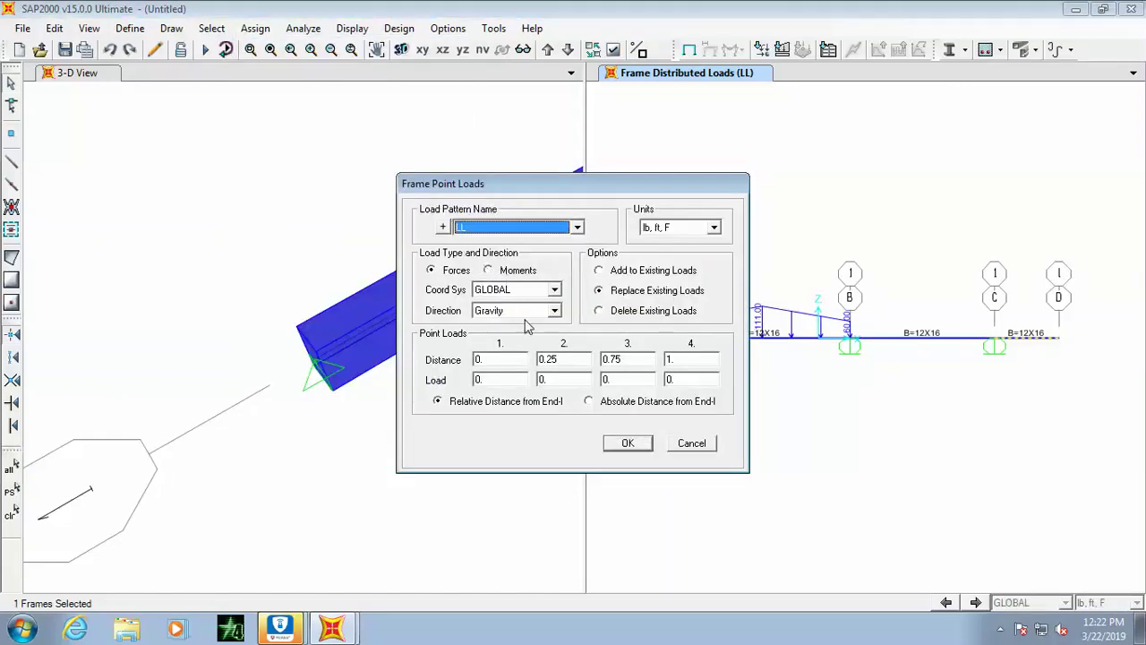
pyautogui.click(622, 403)
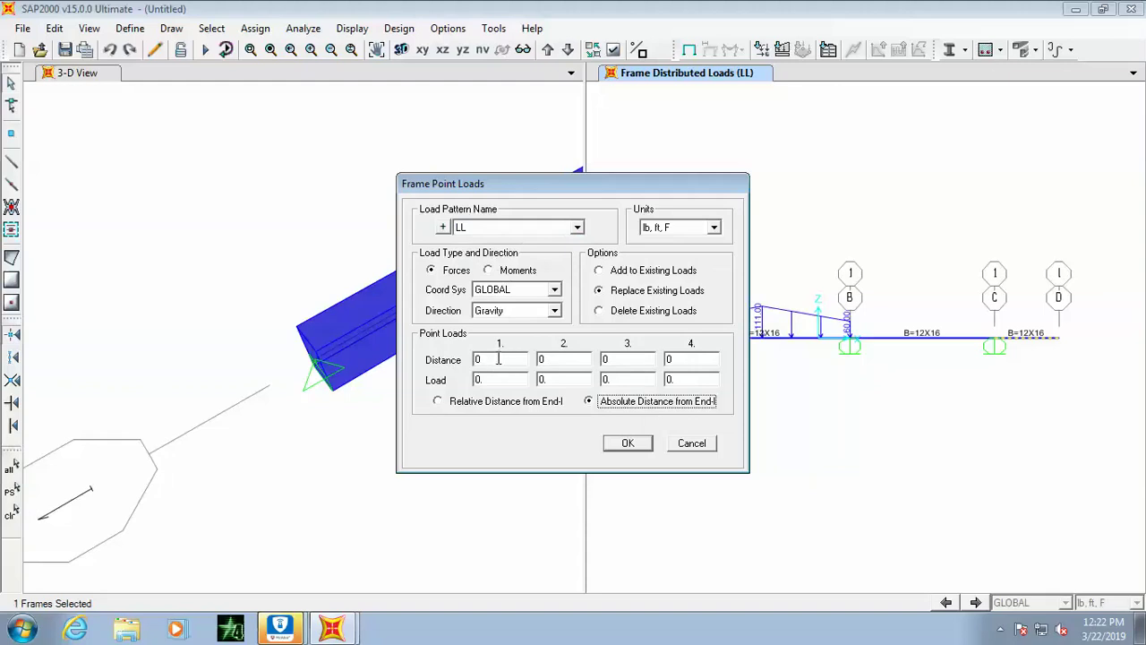
# - Place the LL gravity point load 4 ft from End-I on the overhang C-D and apply it
pyautogui.doubleClick(488, 359)
pyautogui.write('4')
pyautogui.doubleClick(491, 380)
pyautogui.click(629, 441)
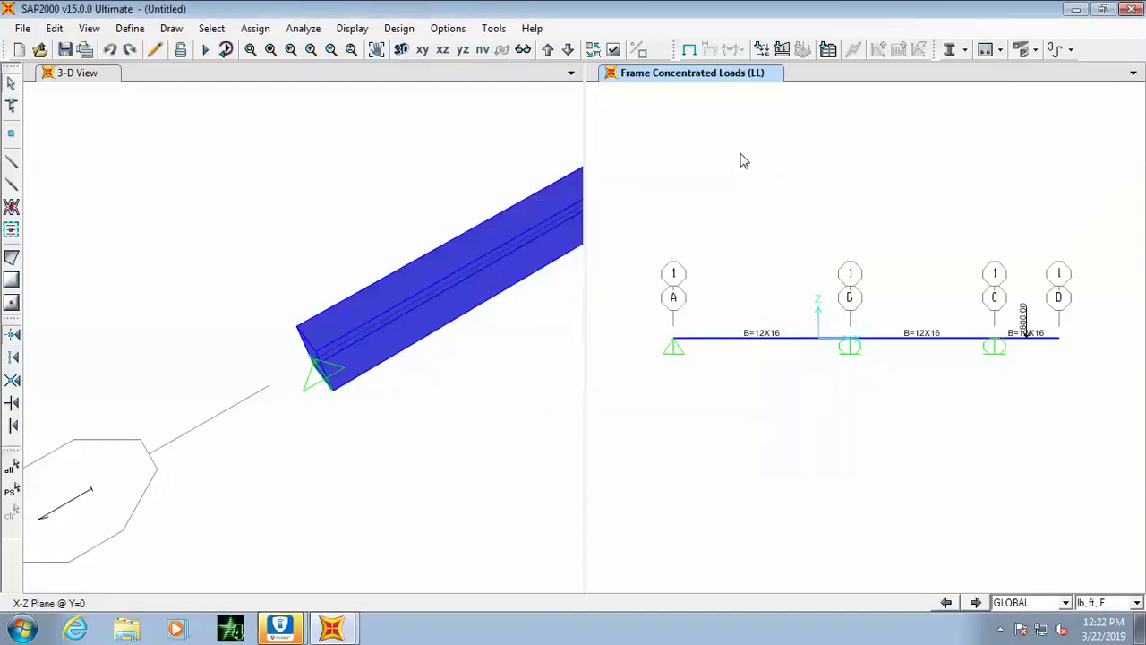
# - Display the LL span loading forces on the beam in the GLOBAL coordinate system
pyautogui.click(352, 28)
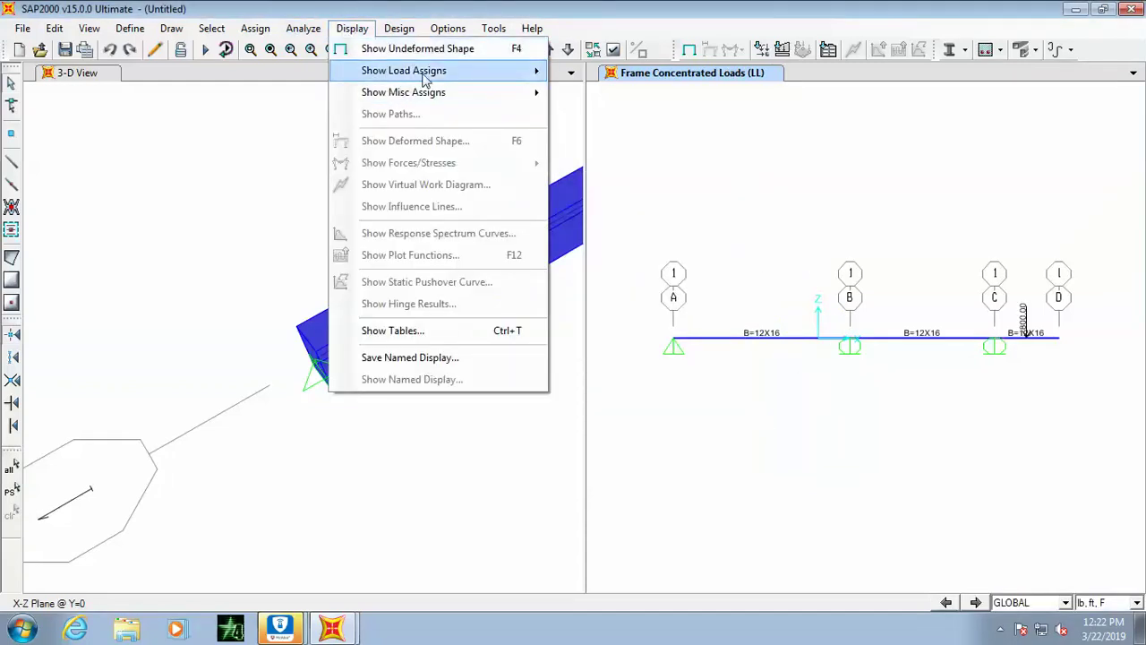
pyautogui.moveTo(426, 72)
pyautogui.click(636, 93)
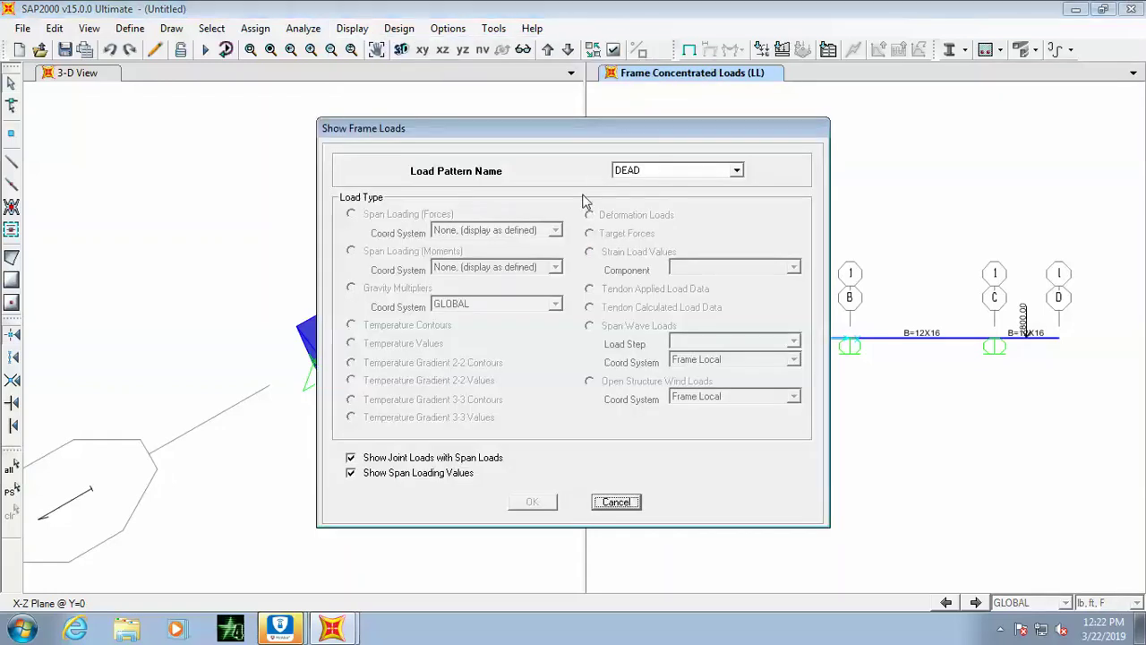
pyautogui.click(667, 181)
pyautogui.click(638, 208)
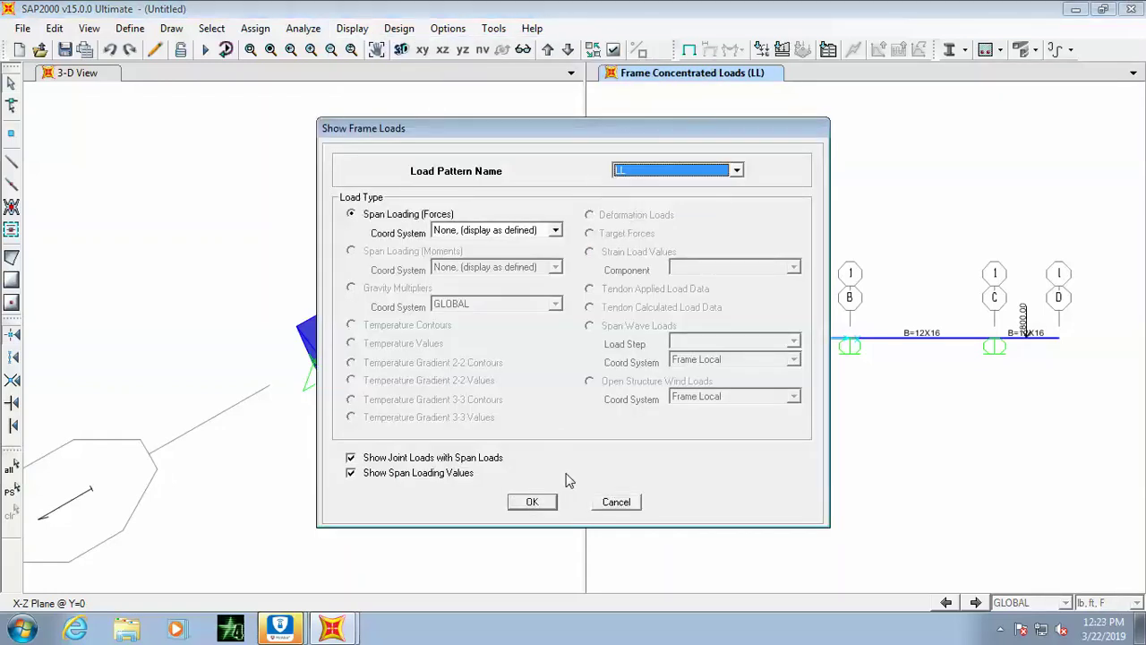
pyautogui.click(515, 231)
pyautogui.click(467, 266)
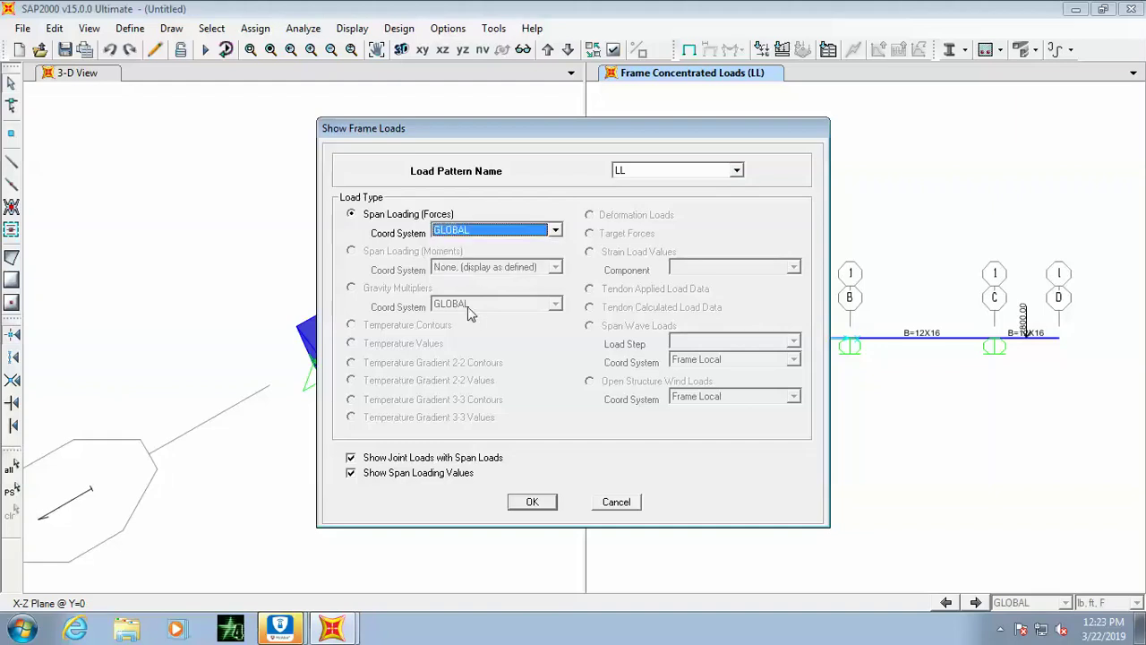
pyautogui.click(529, 503)
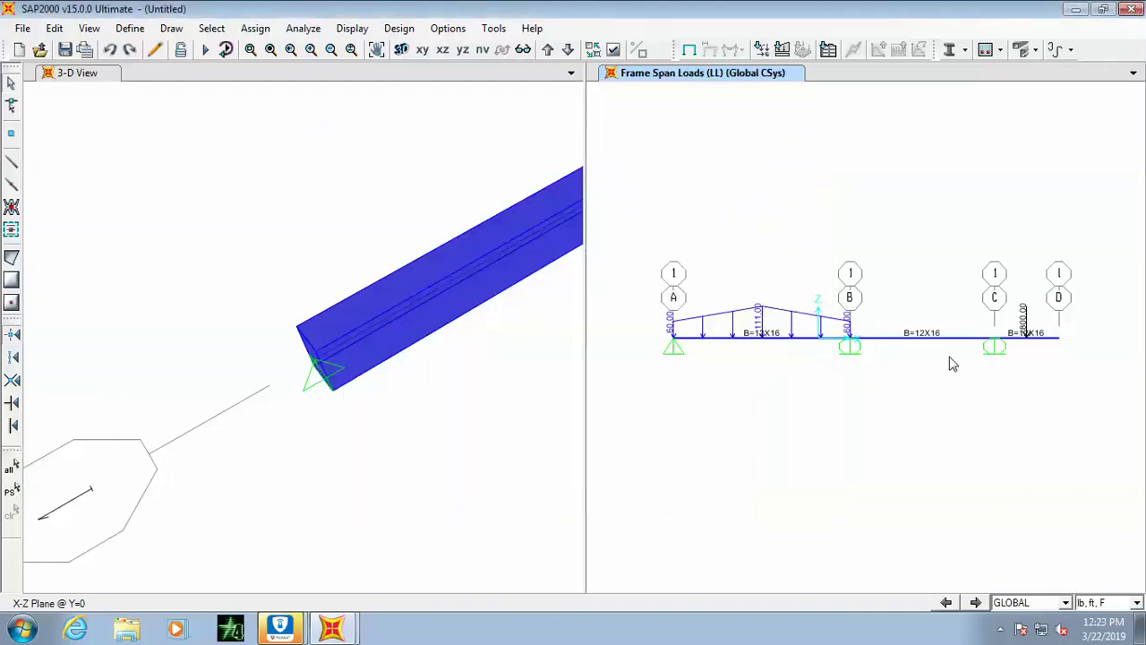
# - Display the SDL span loading forces on the beam to check the superimposed dead load
pyautogui.click(342, 33)
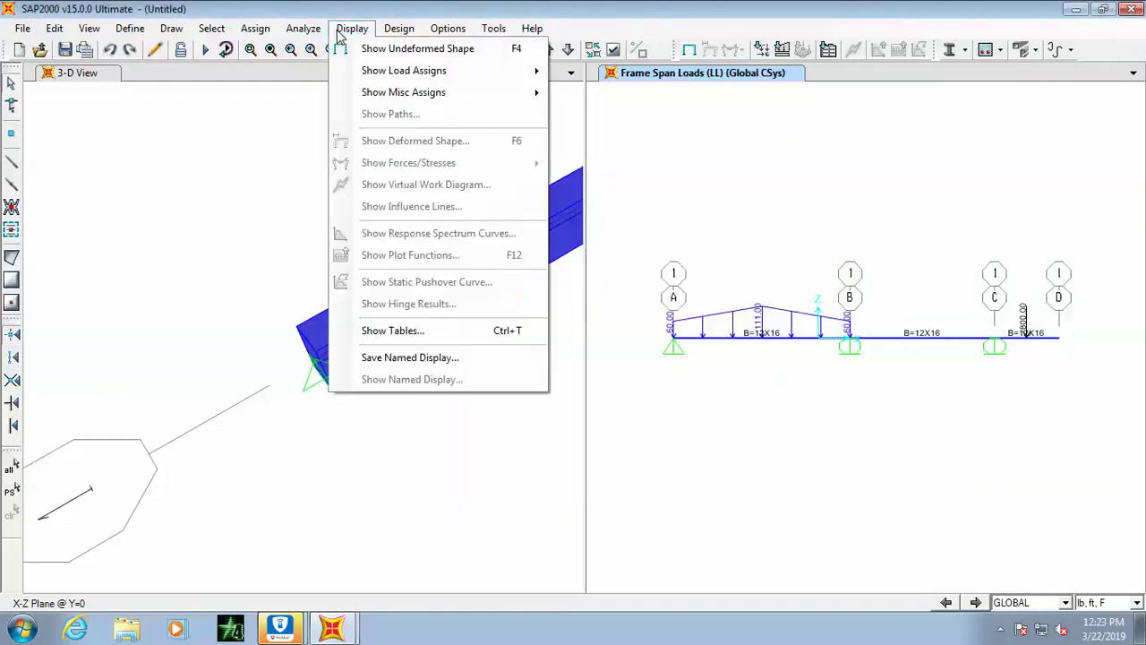
pyautogui.moveTo(430, 74)
pyautogui.click(630, 93)
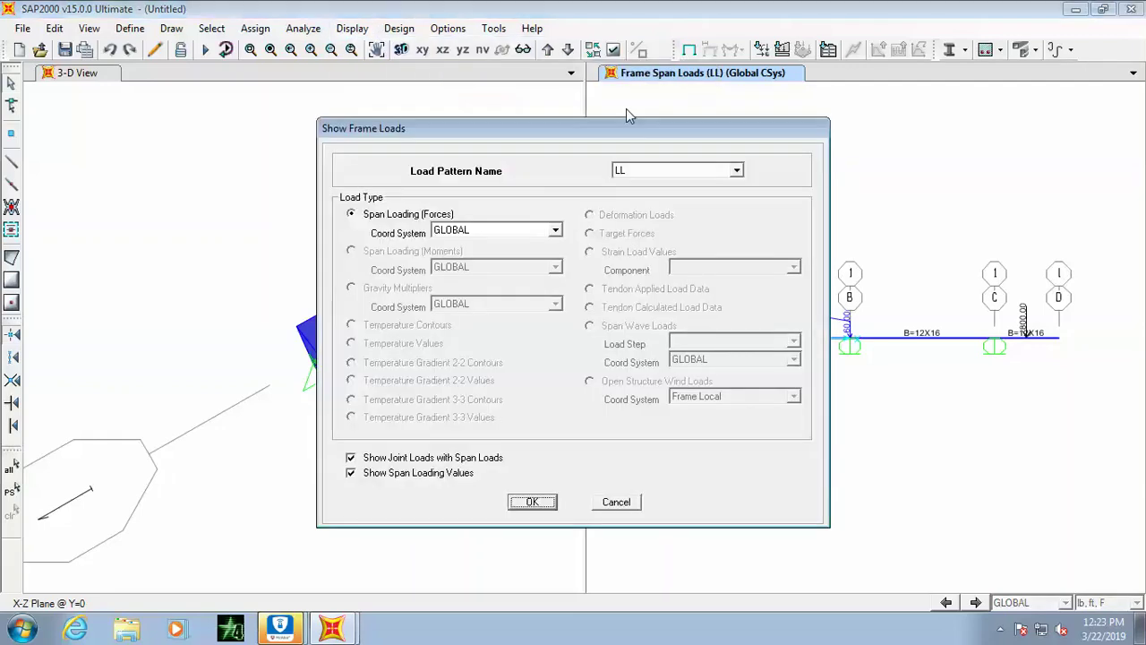
pyautogui.click(652, 171)
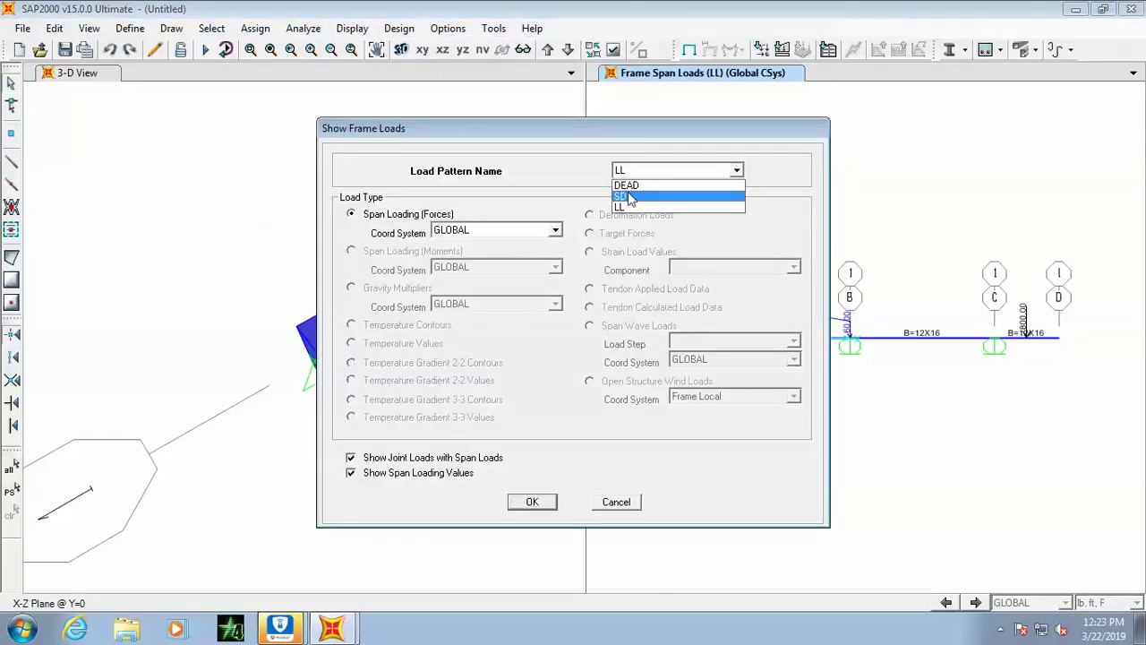
pyautogui.click(630, 197)
pyautogui.click(530, 501)
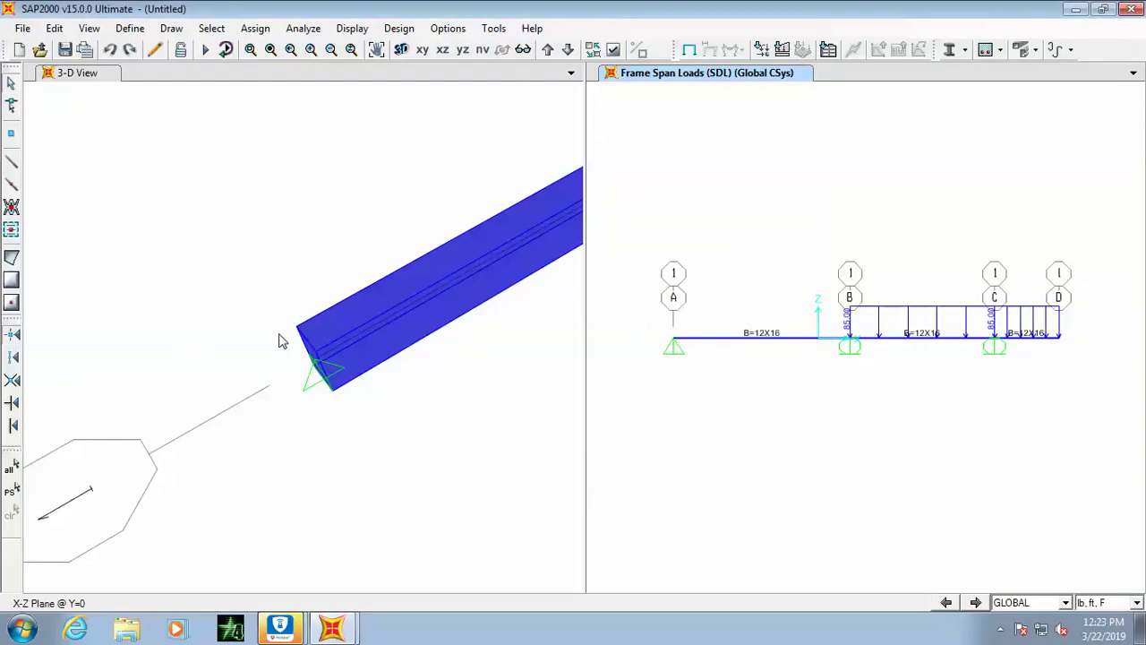
pyautogui.click(1001, 630)
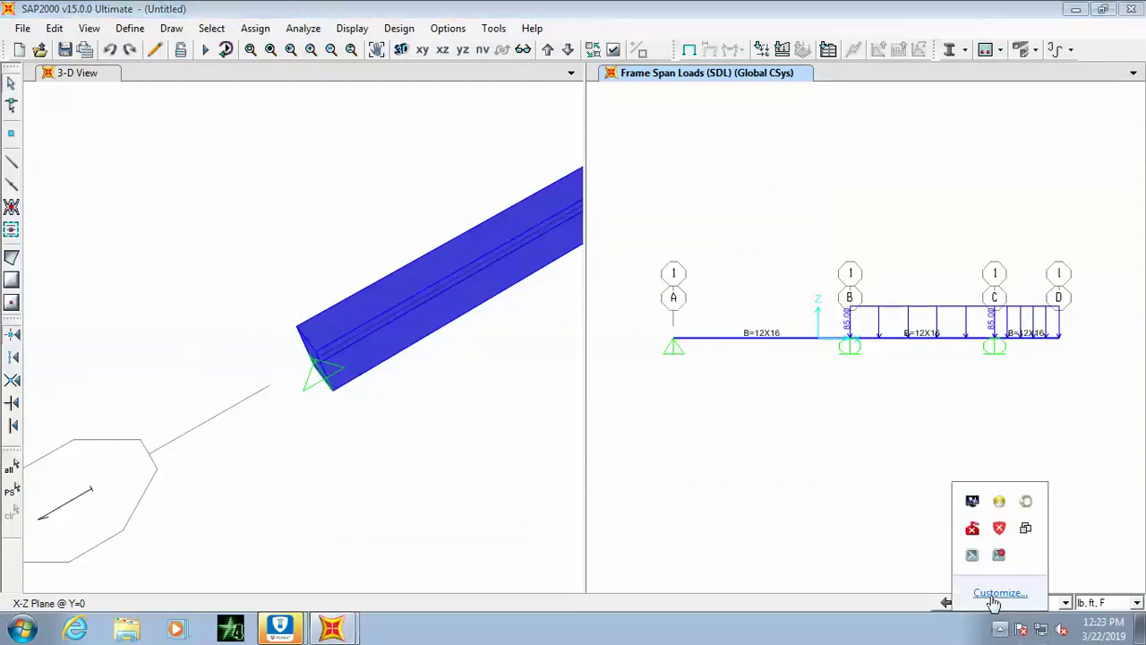